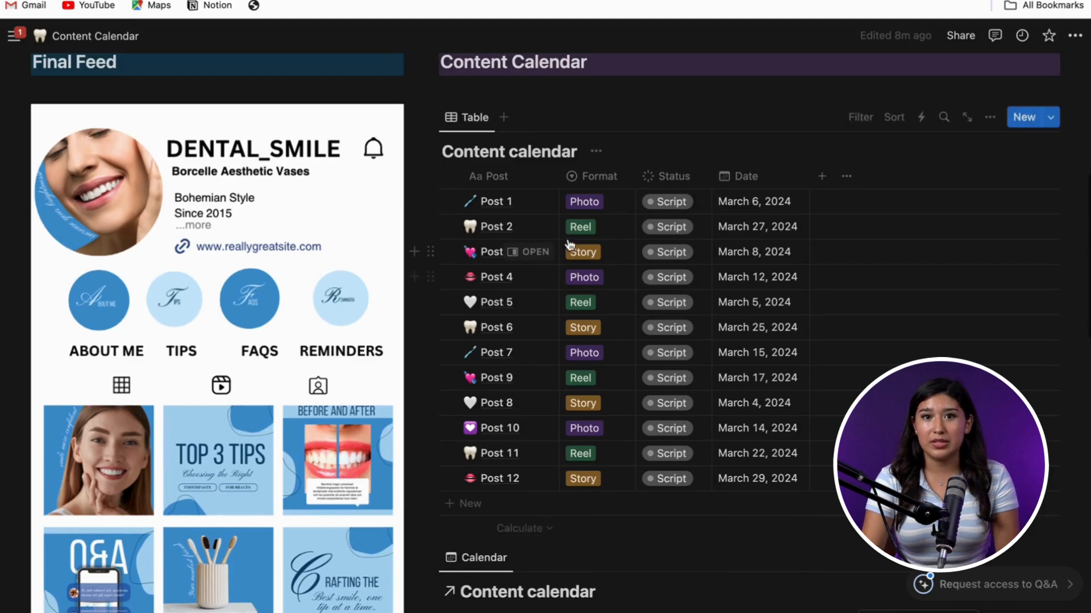
# - Open the Post 2 page from the content calendar table and clear the empty Heading 1 in its body
pyautogui.click(530, 227)
pyautogui.click(655, 385)
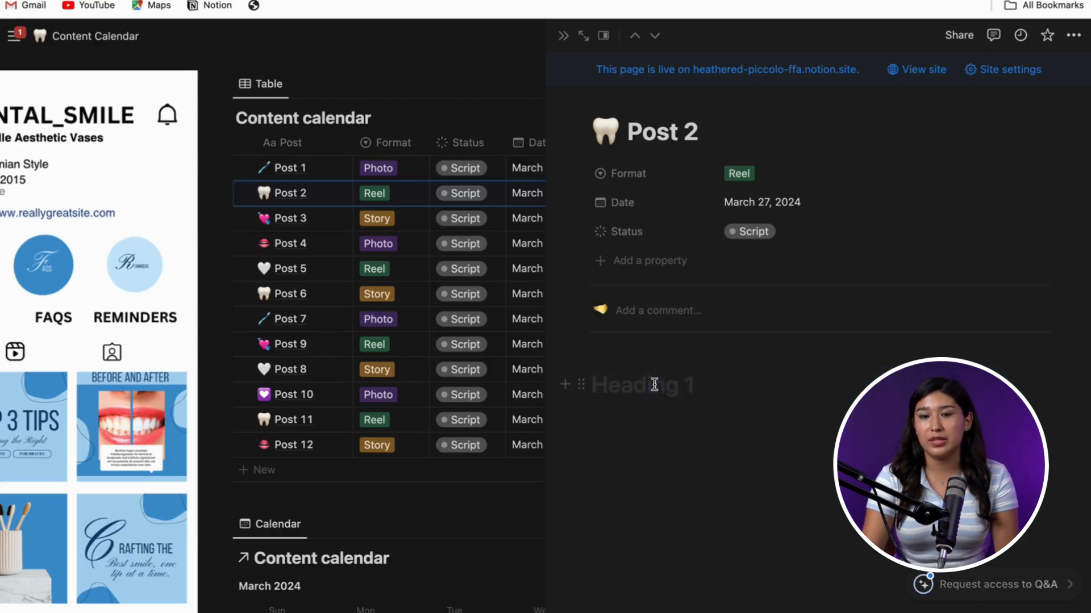
pyautogui.press('BackSpace')
# - Have Notion AI write a social media post about content calendars in the Post 2 body, reusing a suggested prompt
pyautogui.write('/')
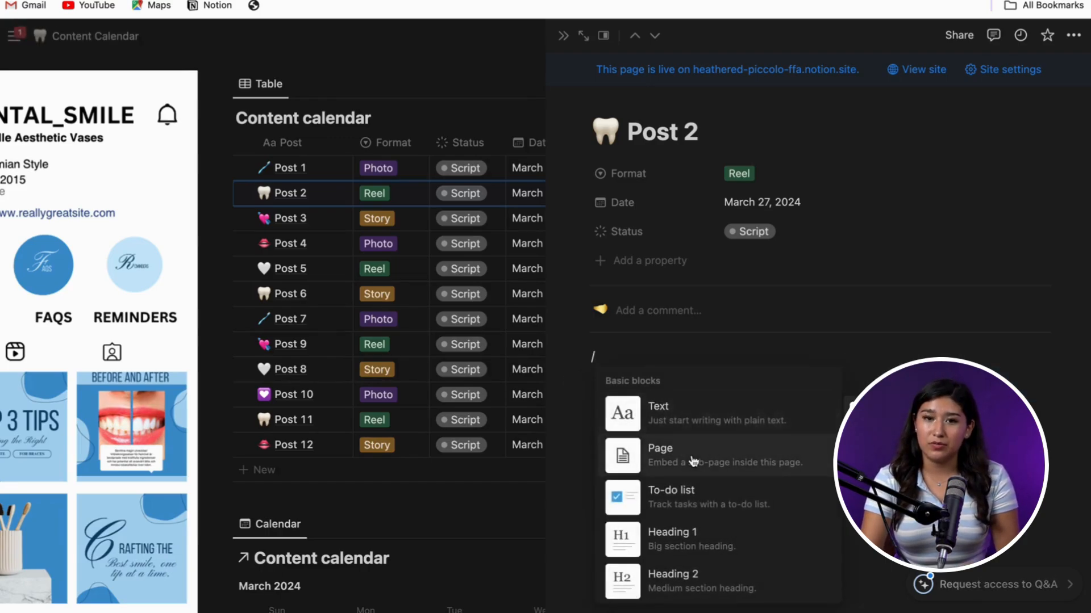
pyautogui.scroll(-10, 693, 461)
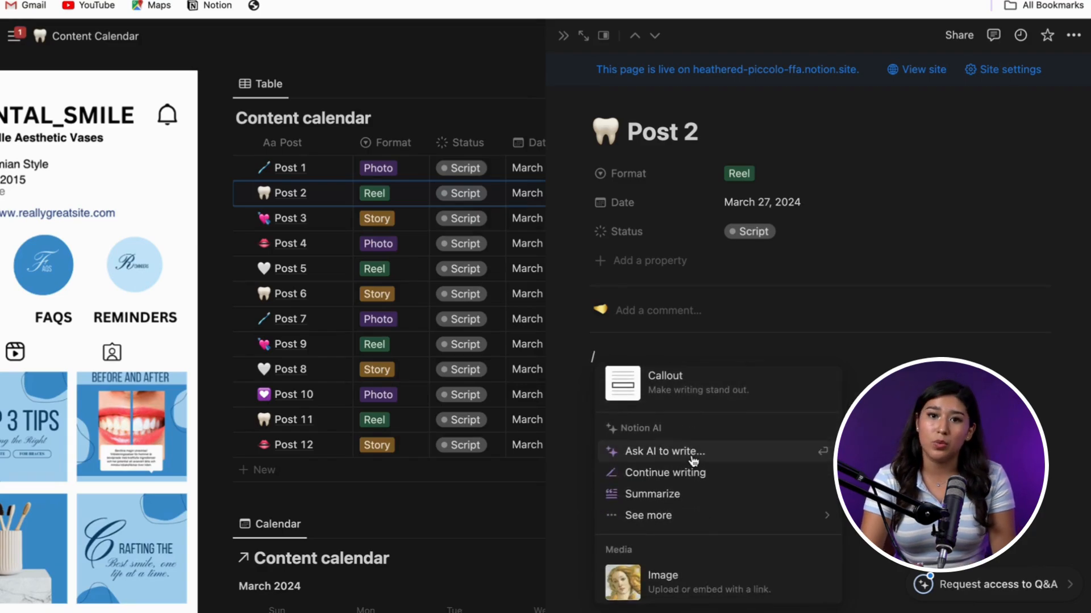
pyautogui.moveTo(697, 515)
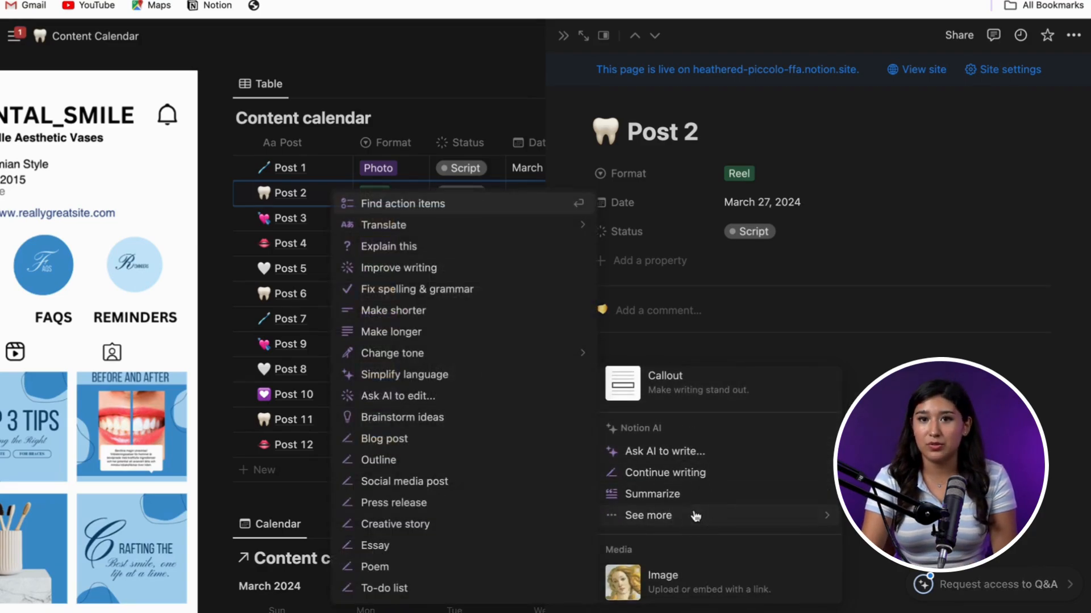
pyautogui.click(524, 484)
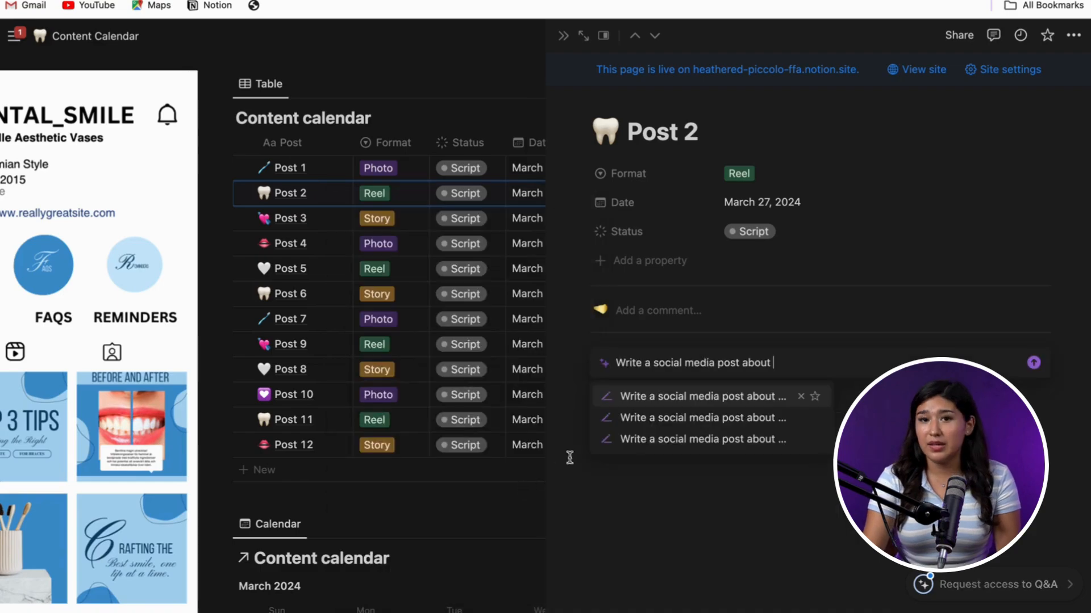
pyautogui.click(646, 418)
pyautogui.click(1033, 363)
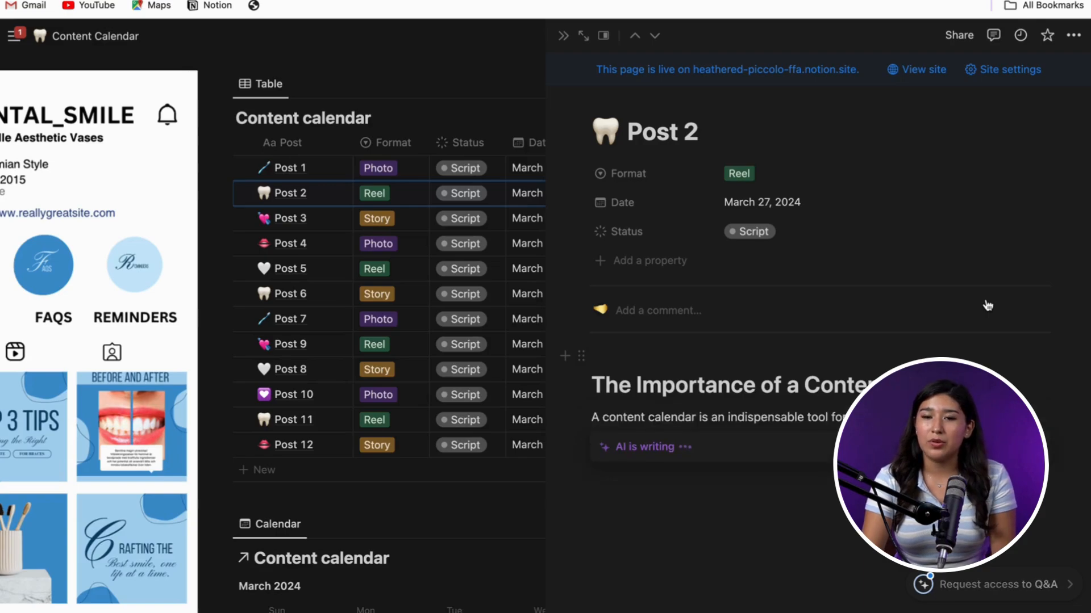
# - Ask the AI to "Add a call to action for people to like and share" and accept the revised post
pyautogui.scroll(-3, 987, 306)
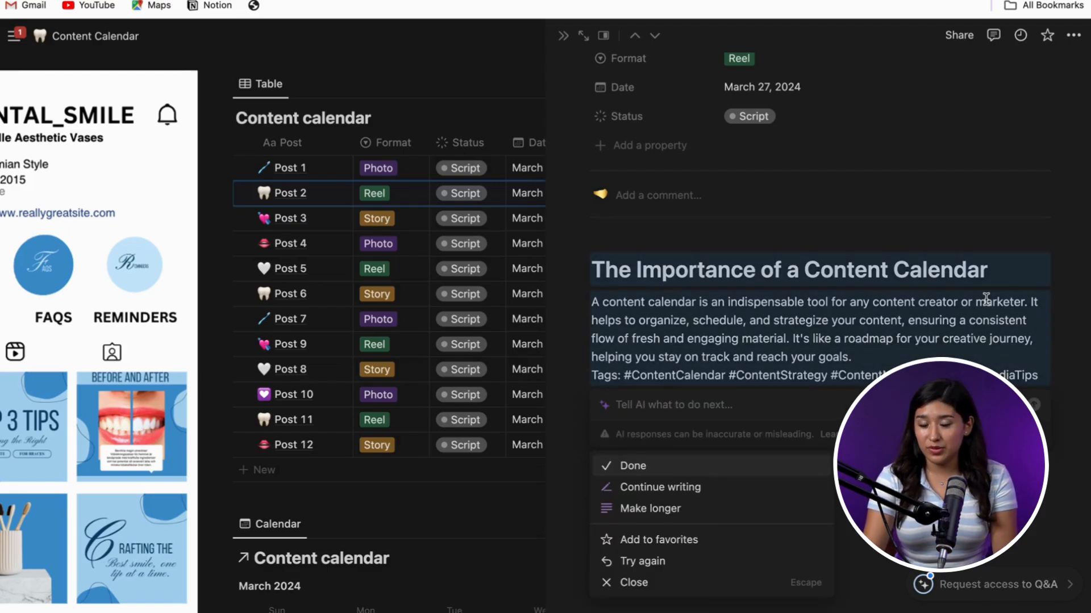
pyautogui.write('Add a ')
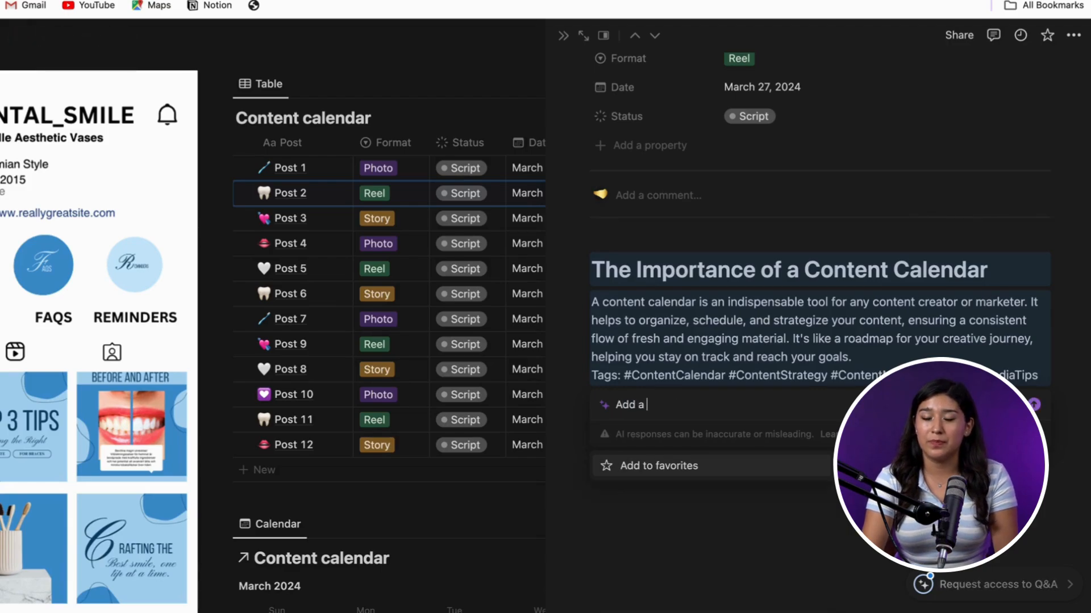
pyautogui.write('call to ')
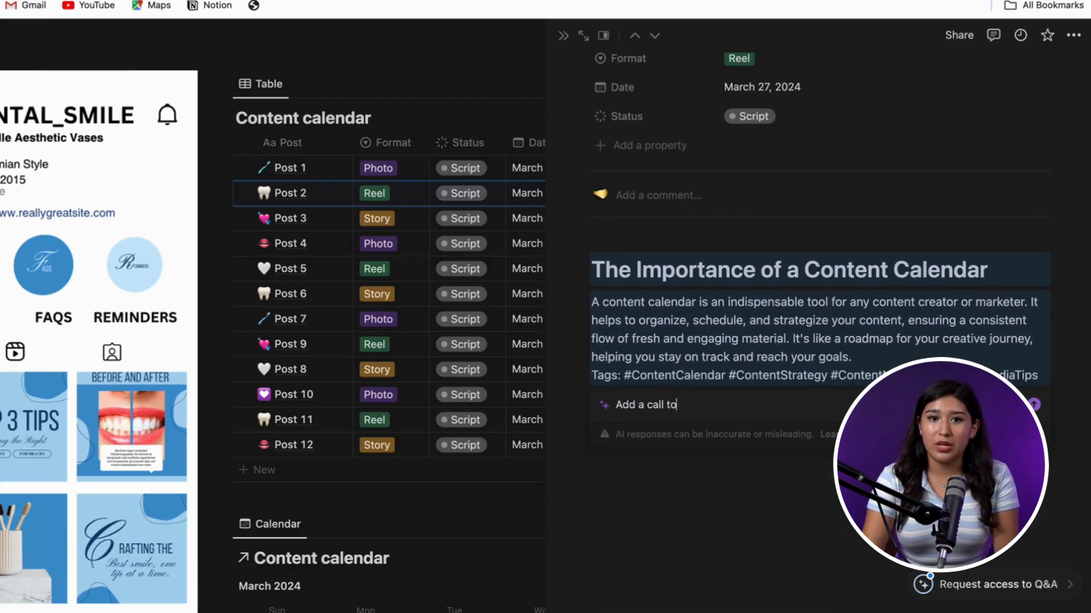
pyautogui.write('actio')
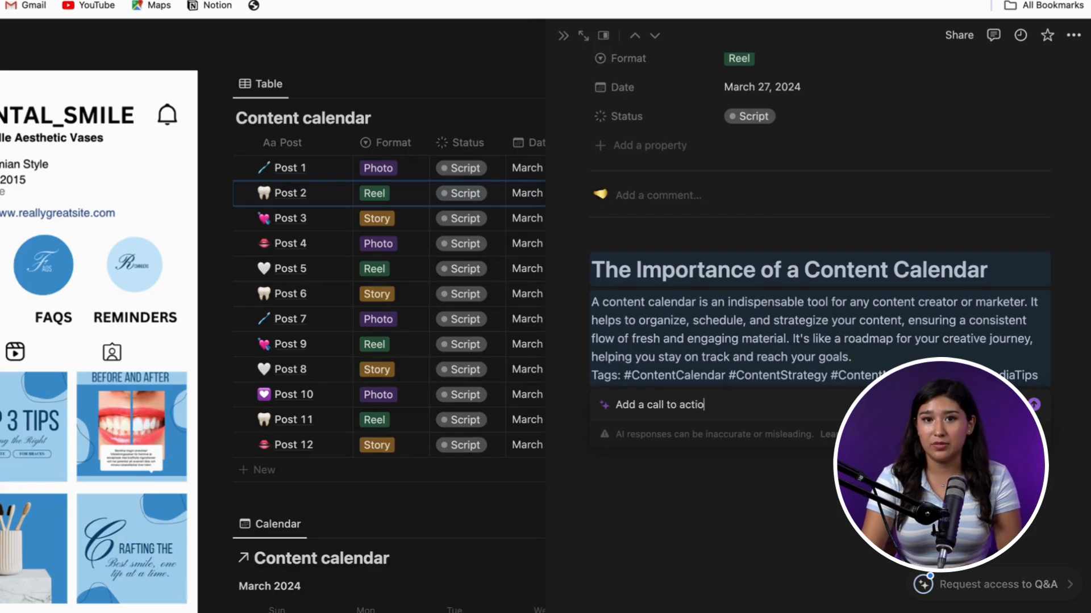
pyautogui.write('n for people ')
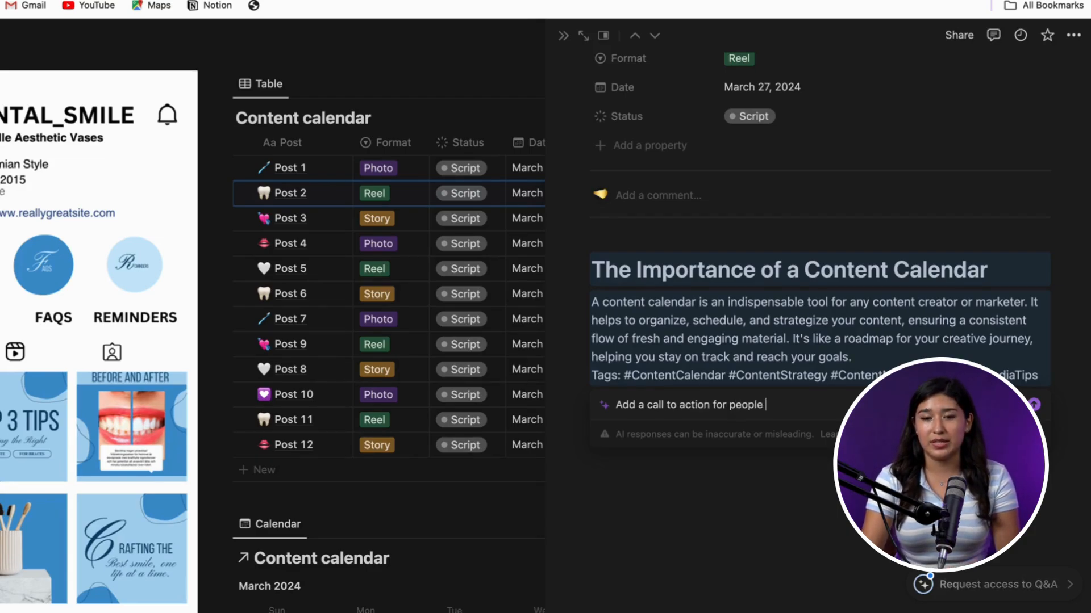
pyautogui.write('to ')
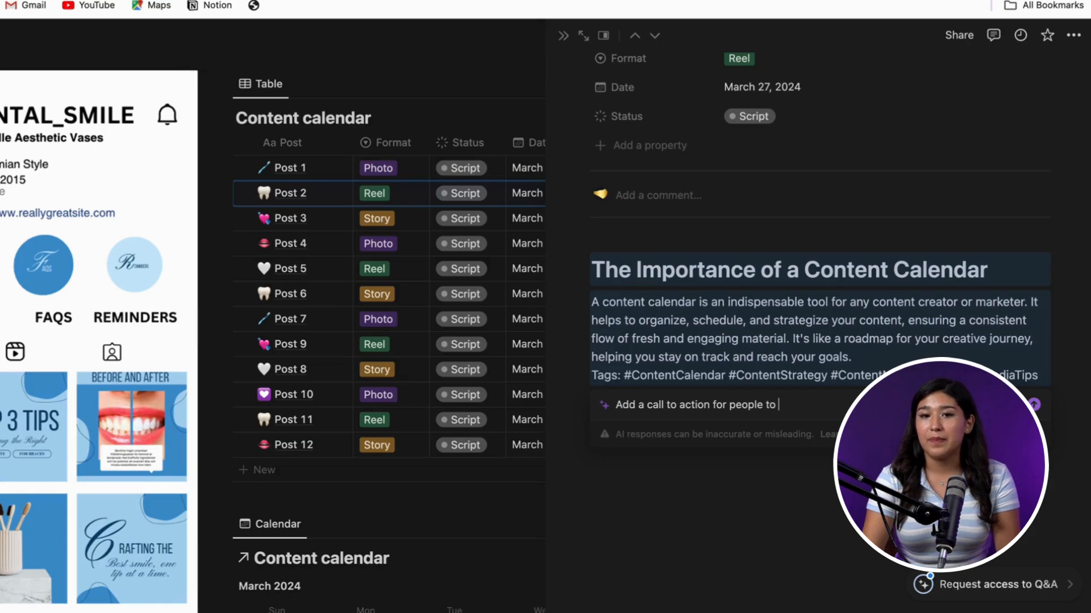
pyautogui.write('like and sha')
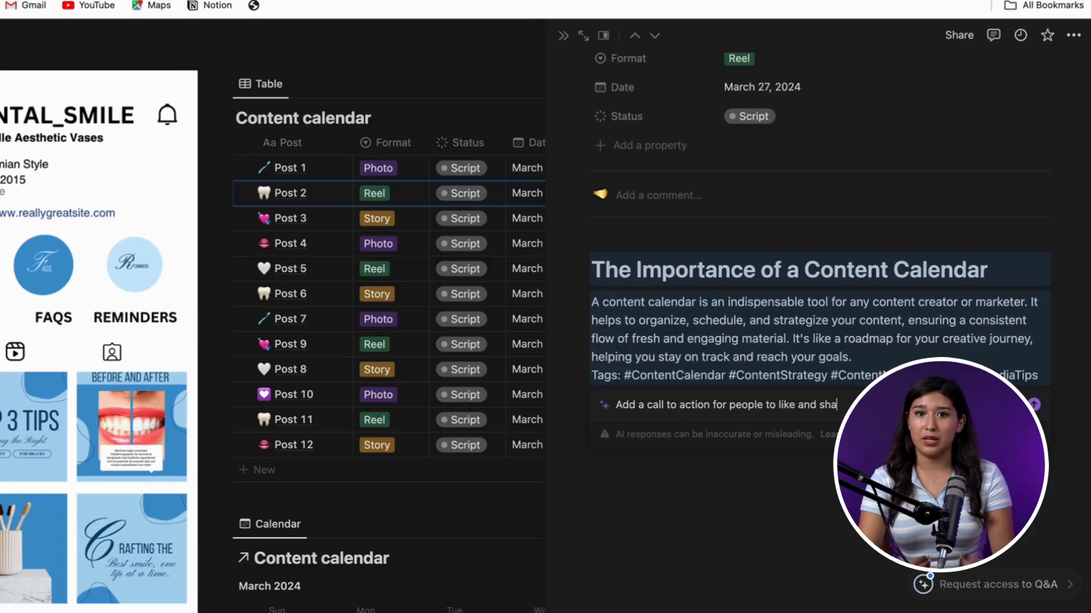
pyautogui.write('re')
pyautogui.press('Return')
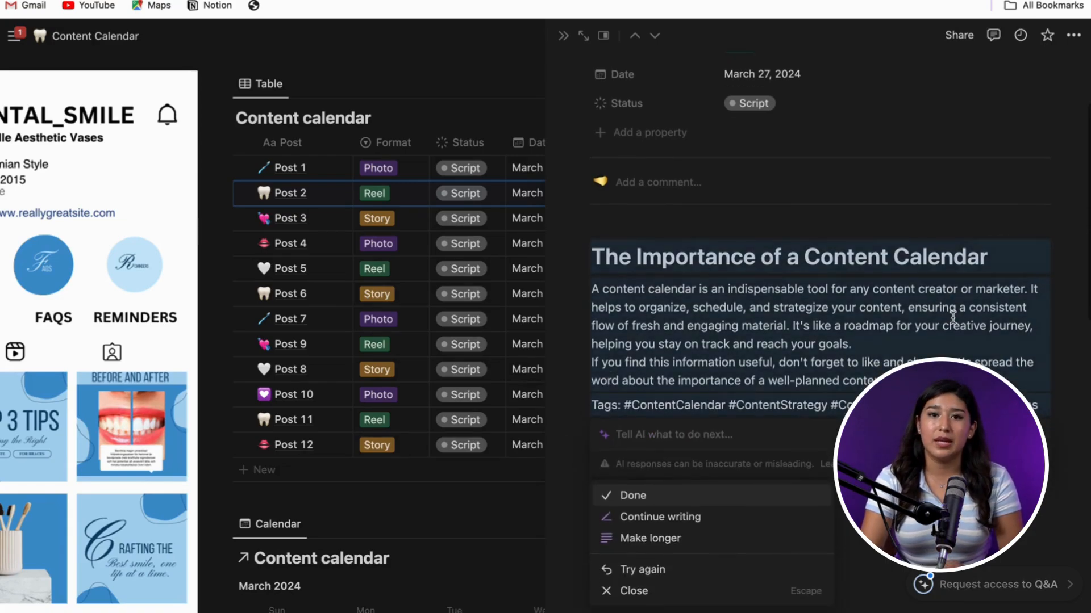
pyautogui.click(755, 495)
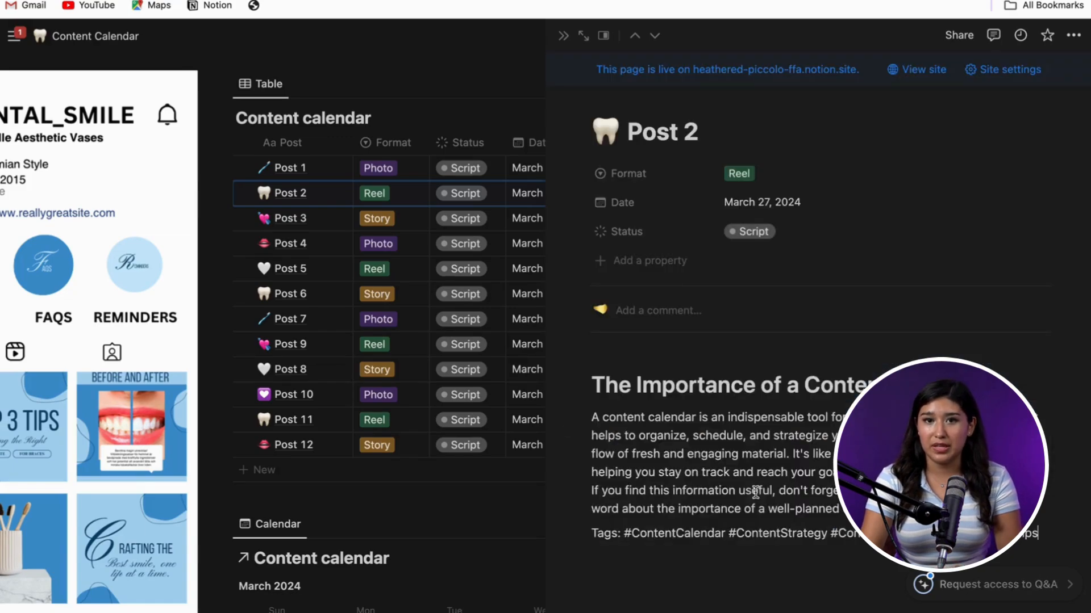
# - Run the recent AI prompt "Brainstorm ideas on this post" on the whole post text and review the generated ideas
pyautogui.scroll(-1, 937, 489)
pyautogui.moveTo(1038, 518); pyautogui.dragTo(584, 370)
pyautogui.click(581, 368)
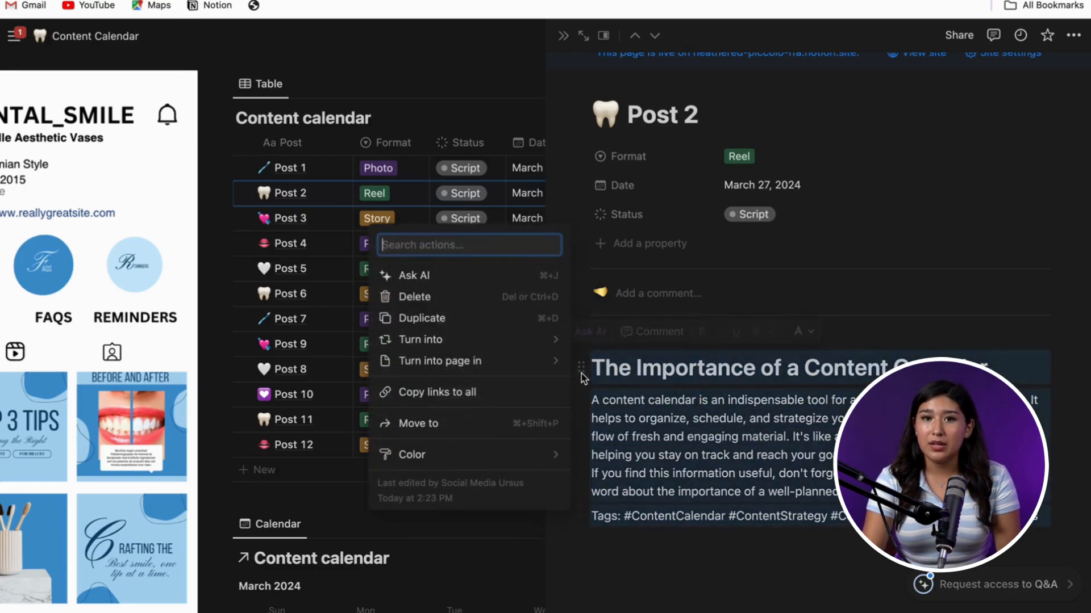
pyautogui.click(489, 278)
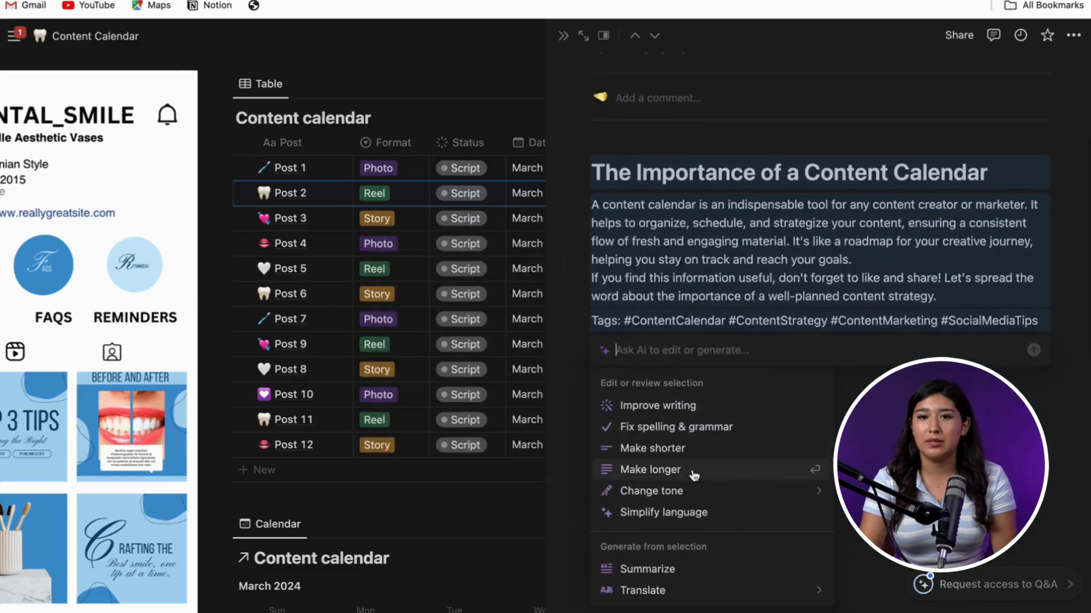
pyautogui.scroll(-3, 694, 475)
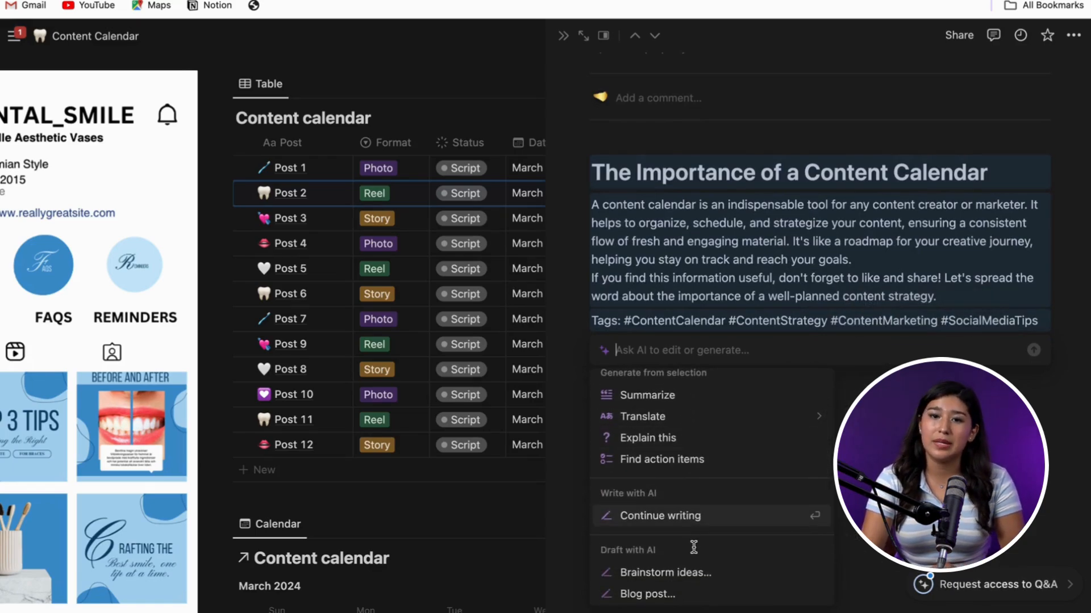
pyautogui.scroll(-1, 694, 550)
pyautogui.scroll(-2, 694, 554)
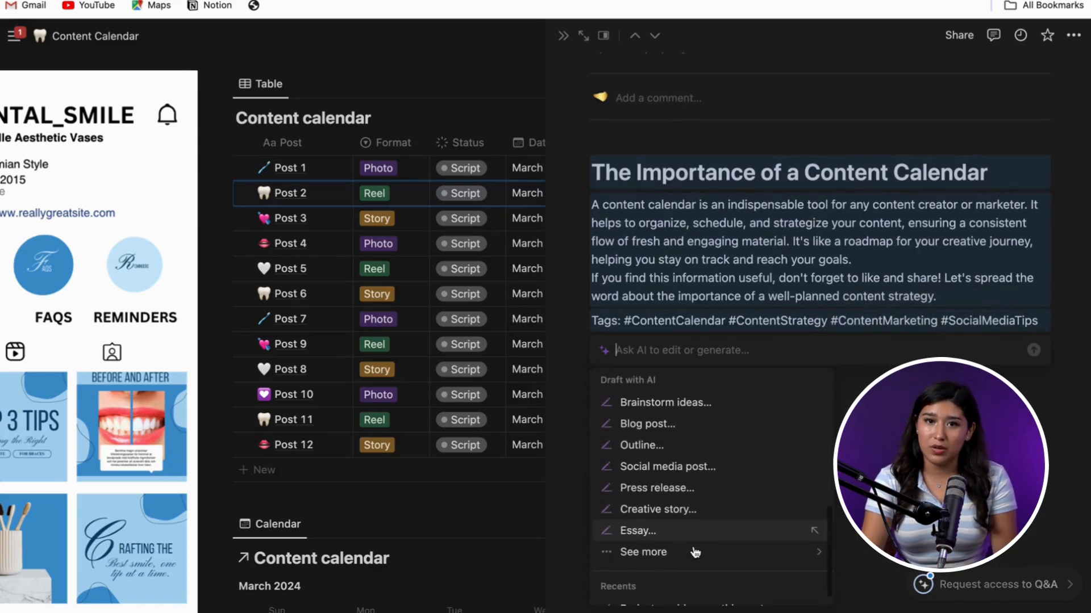
pyautogui.moveTo(697, 547)
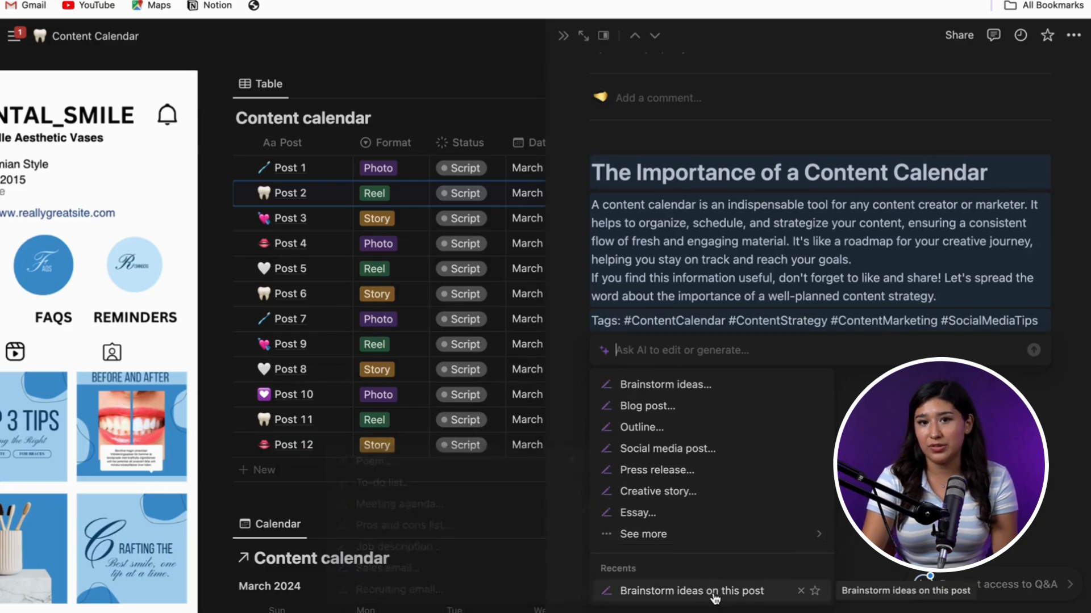
pyautogui.click(710, 591)
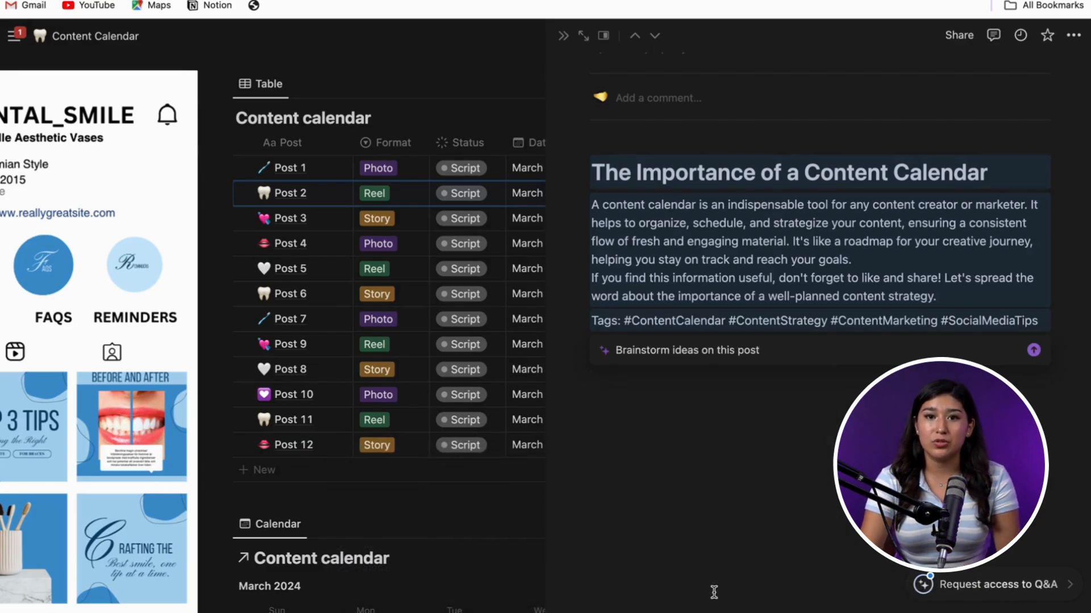
pyautogui.click(1034, 350)
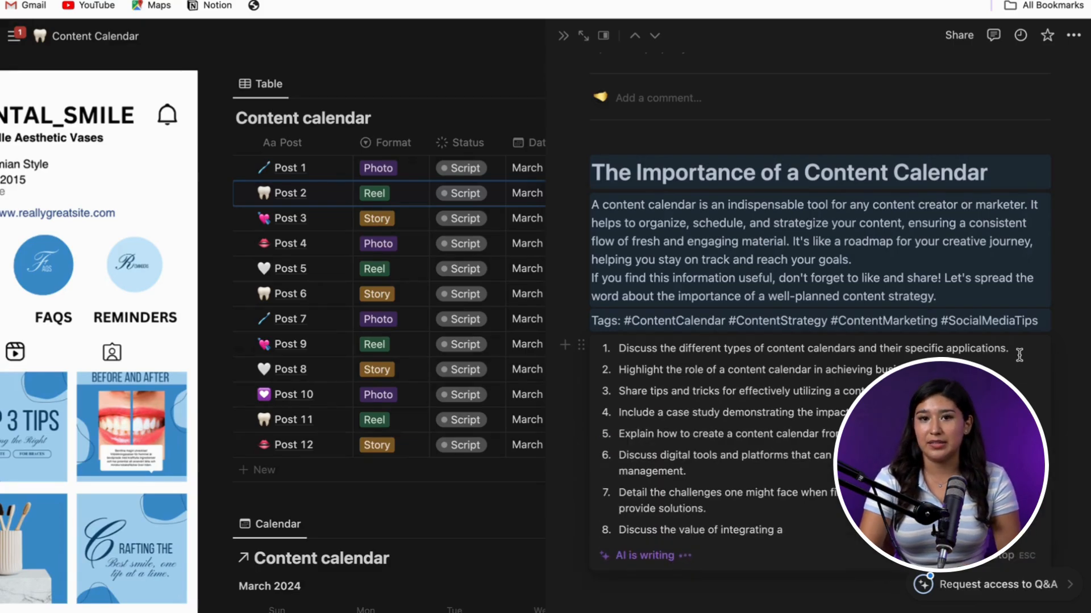
pyautogui.scroll(-1, 988, 366)
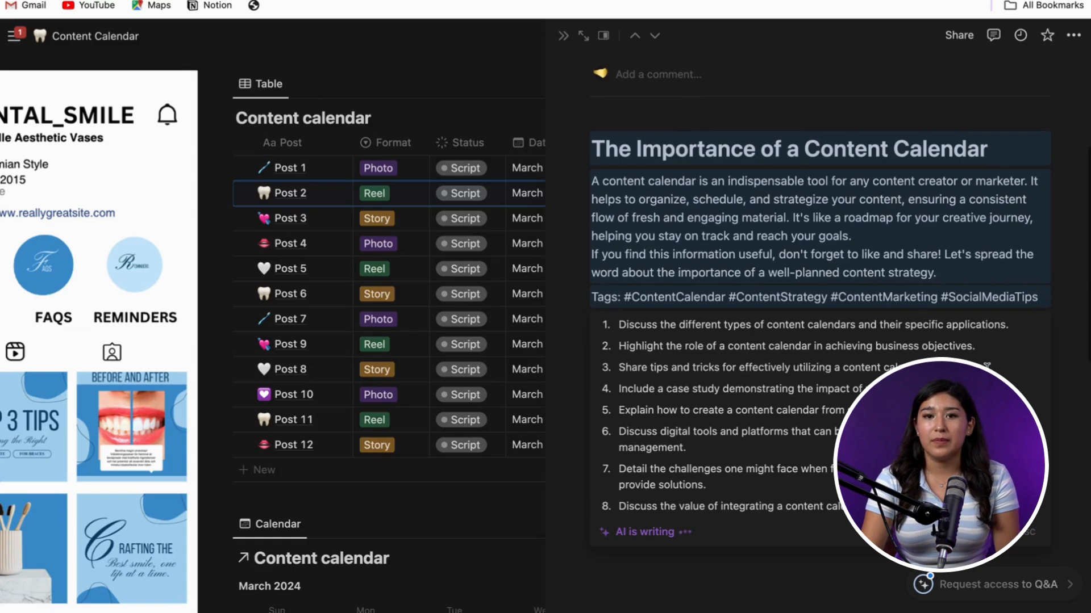
pyautogui.scroll(-1, 986, 365)
pyautogui.scroll(-1, 986, 366)
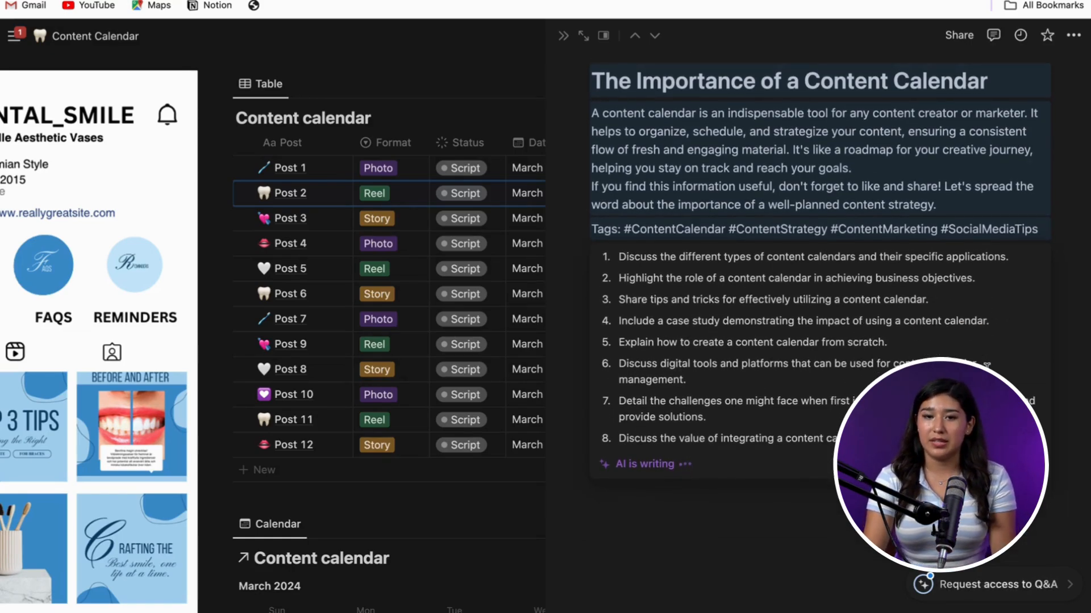
pyautogui.scroll(-1, 986, 365)
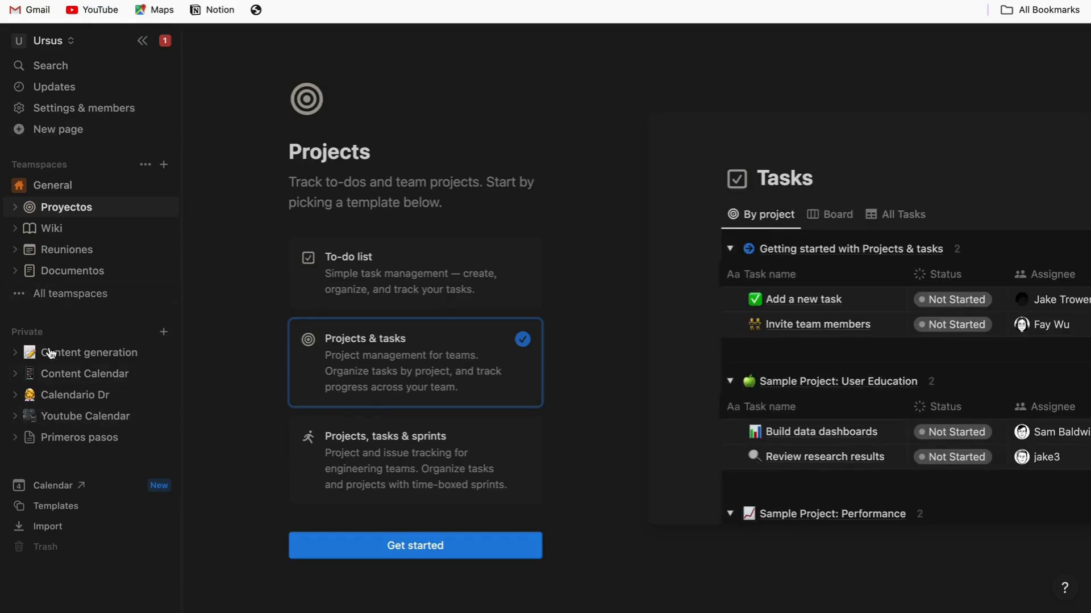
# - Create a new private page, hide the sidebar, and title the page "Content Calendar"
pyautogui.click(164, 334)
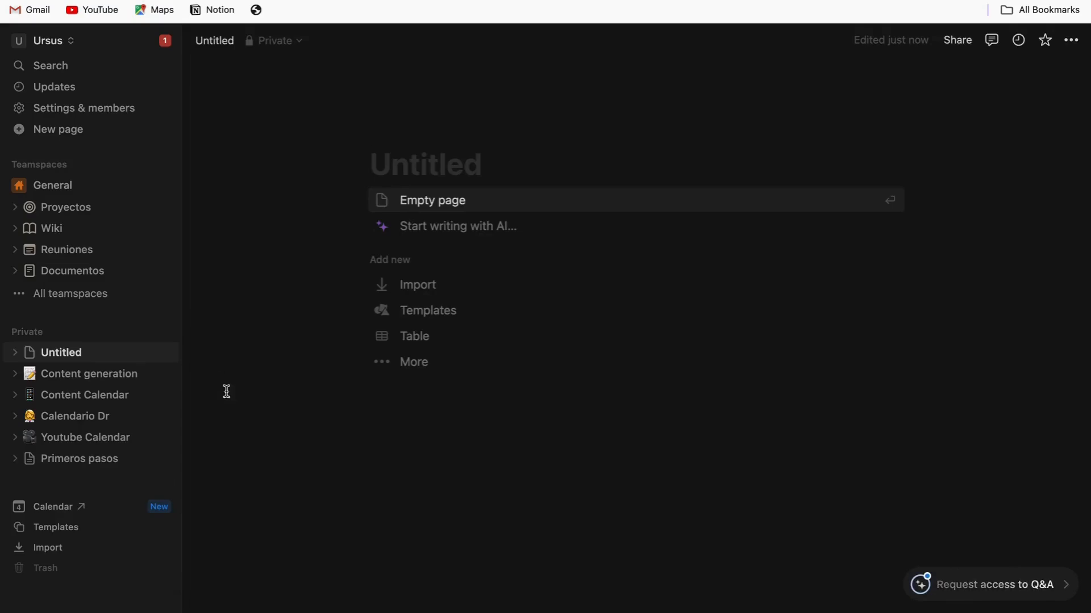
pyautogui.click(142, 41)
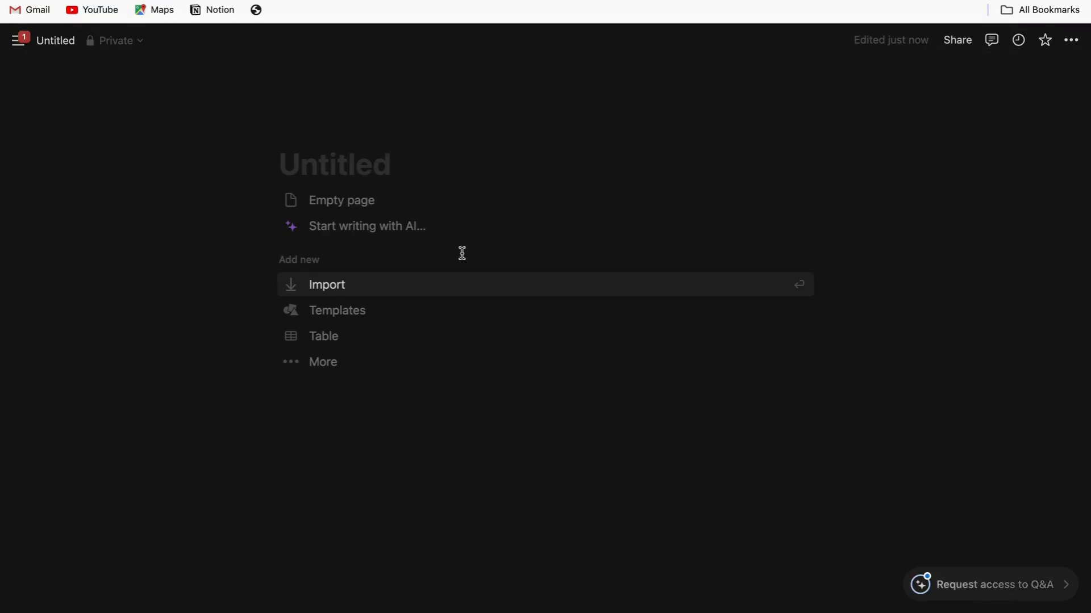
pyautogui.write('Content Calendar')
pyautogui.press('Return')
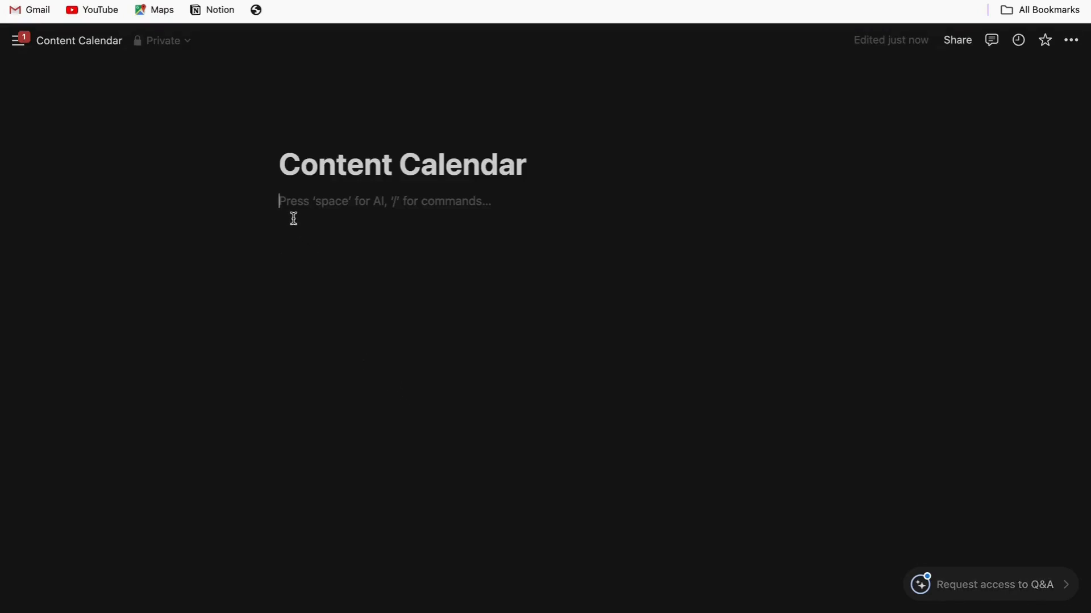
# - Insert a table view backed by a new database below the page title and name the database "Content calendar"
pyautogui.write('/')
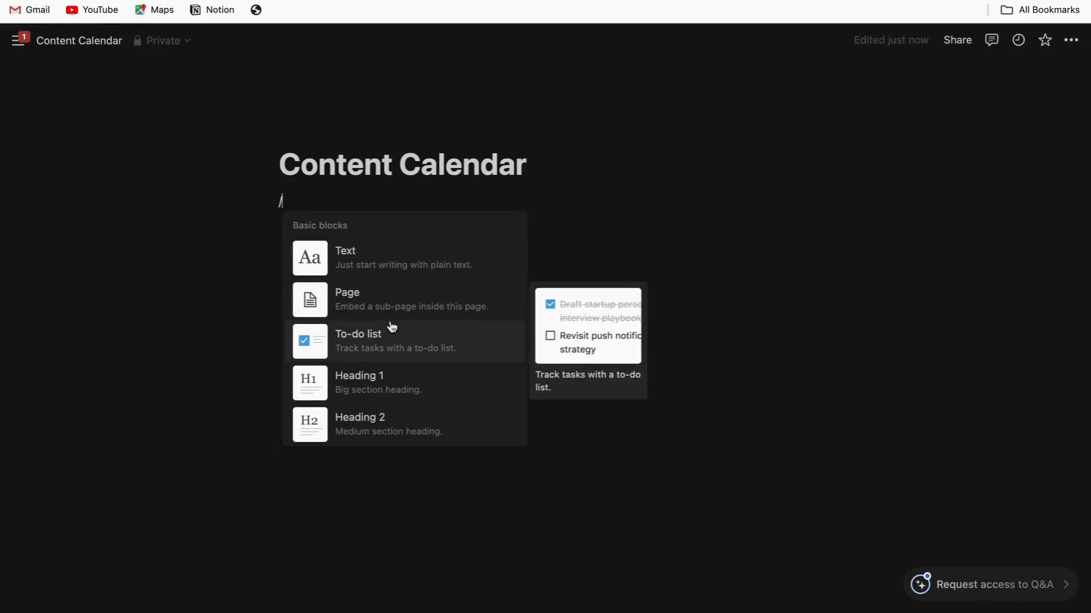
pyautogui.scroll(-1, 392, 328)
pyautogui.scroll(1, 393, 326)
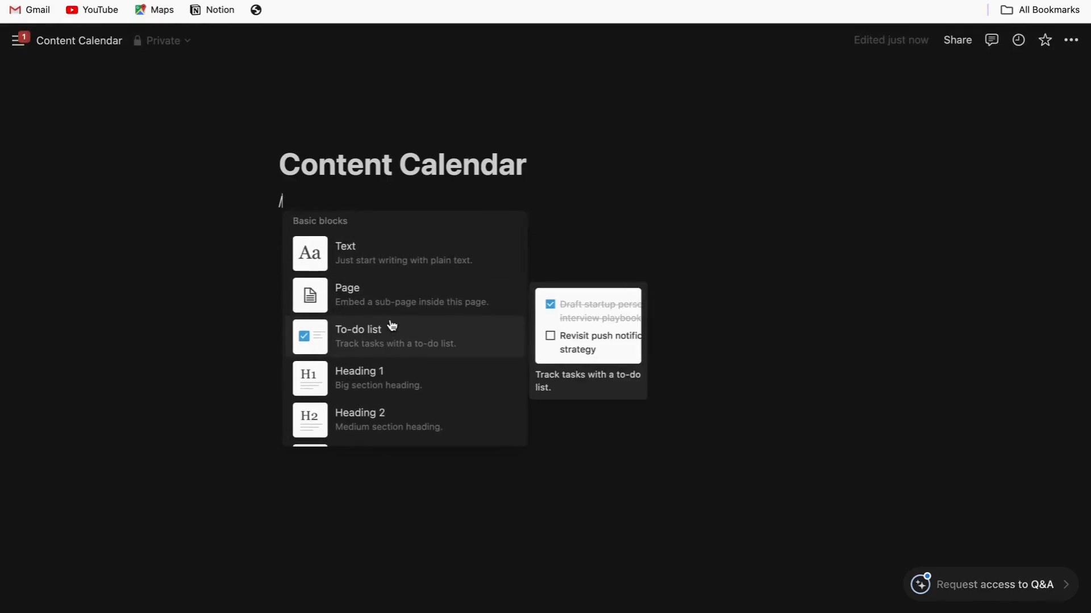
pyautogui.scroll(-1, 392, 327)
pyautogui.scroll(1, 391, 325)
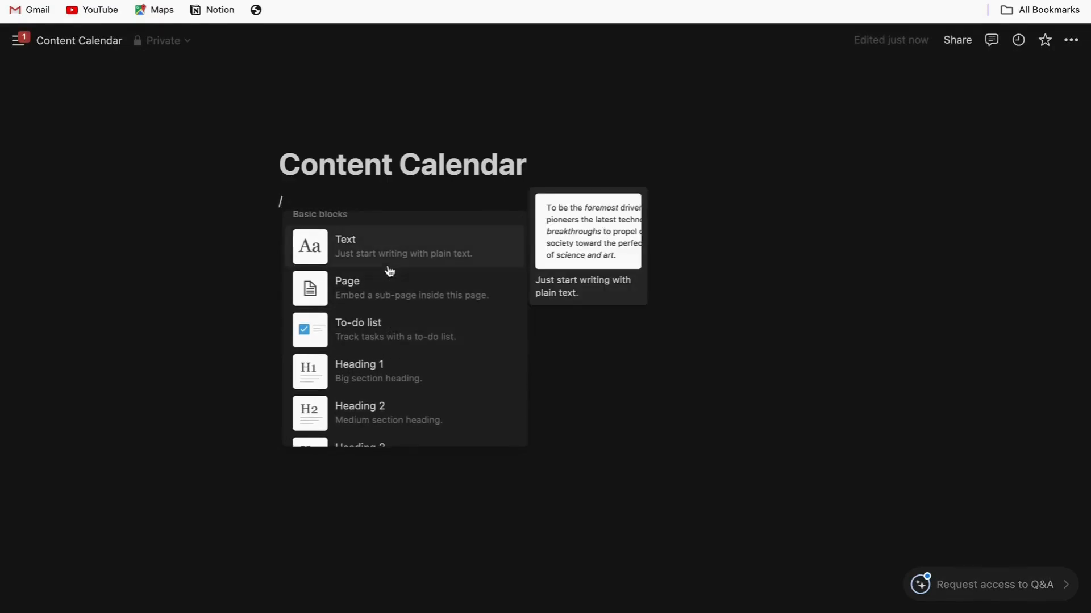
pyautogui.scroll(-3, 390, 299)
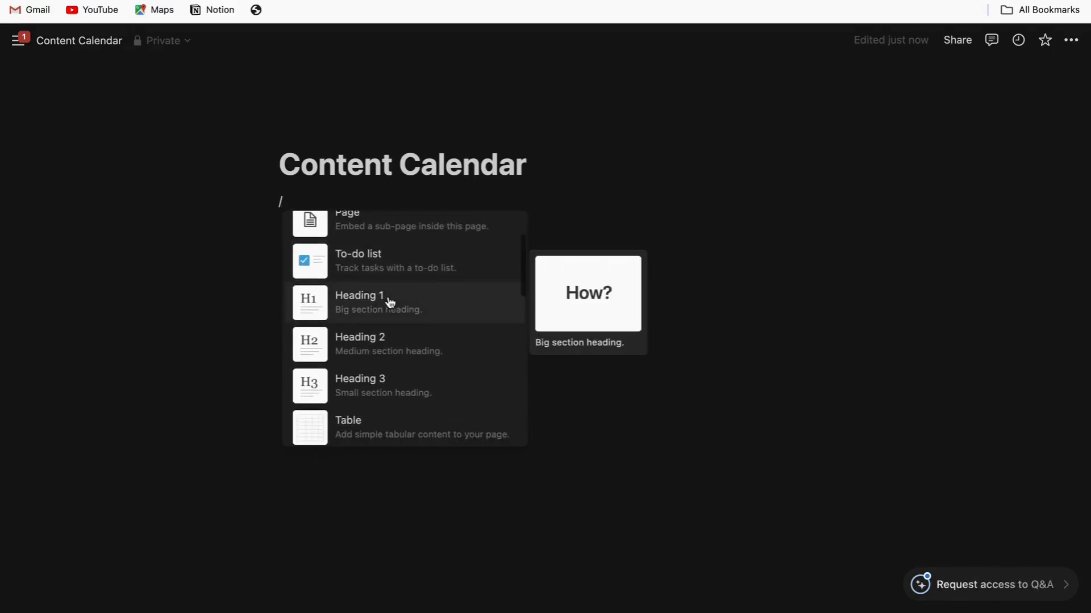
pyautogui.scroll(-6, 390, 302)
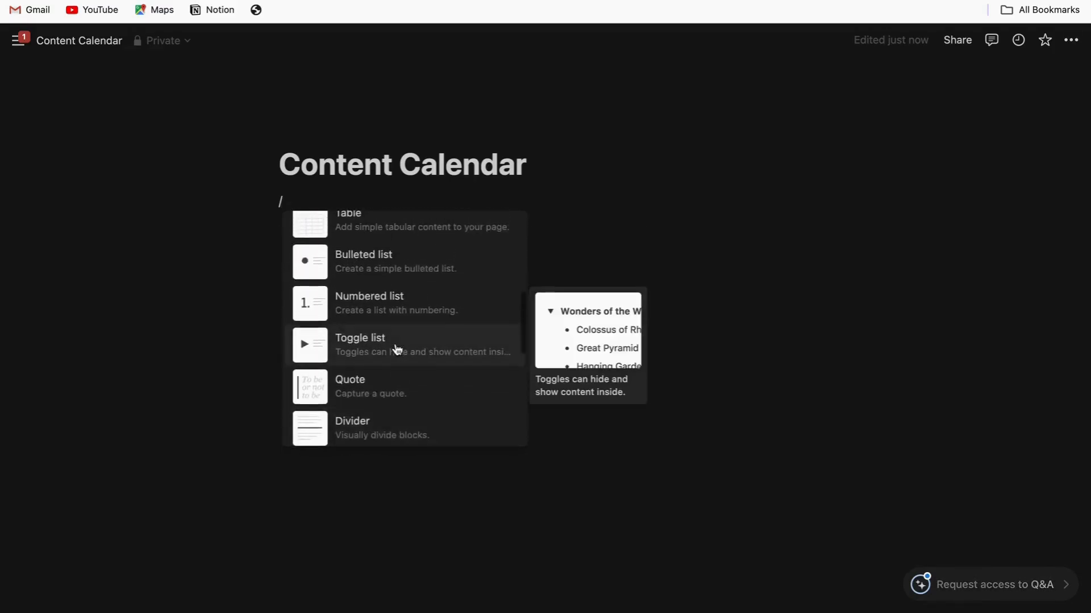
pyautogui.scroll(-3, 397, 349)
pyautogui.scroll(1, 397, 349)
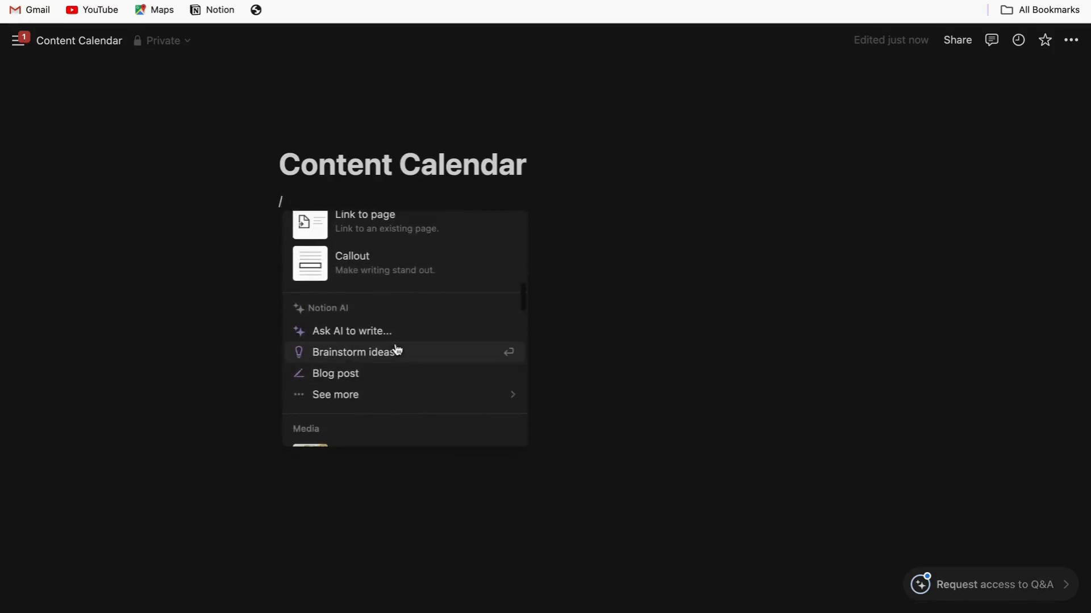
pyautogui.scroll(-5, 397, 349)
pyautogui.scroll(-3, 397, 349)
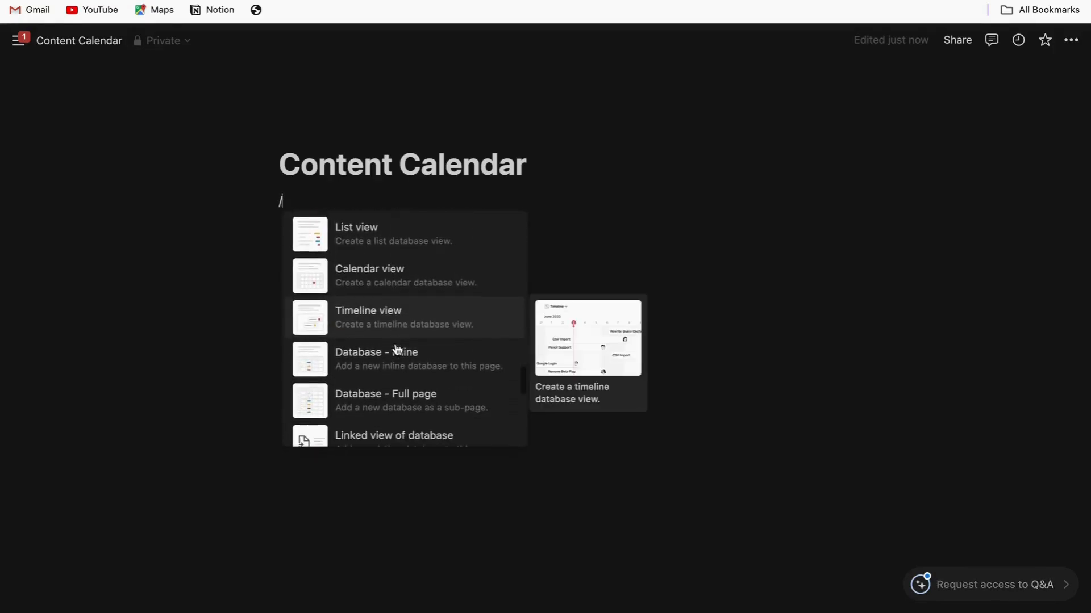
pyautogui.scroll(-1, 405, 373)
pyautogui.scroll(2, 405, 374)
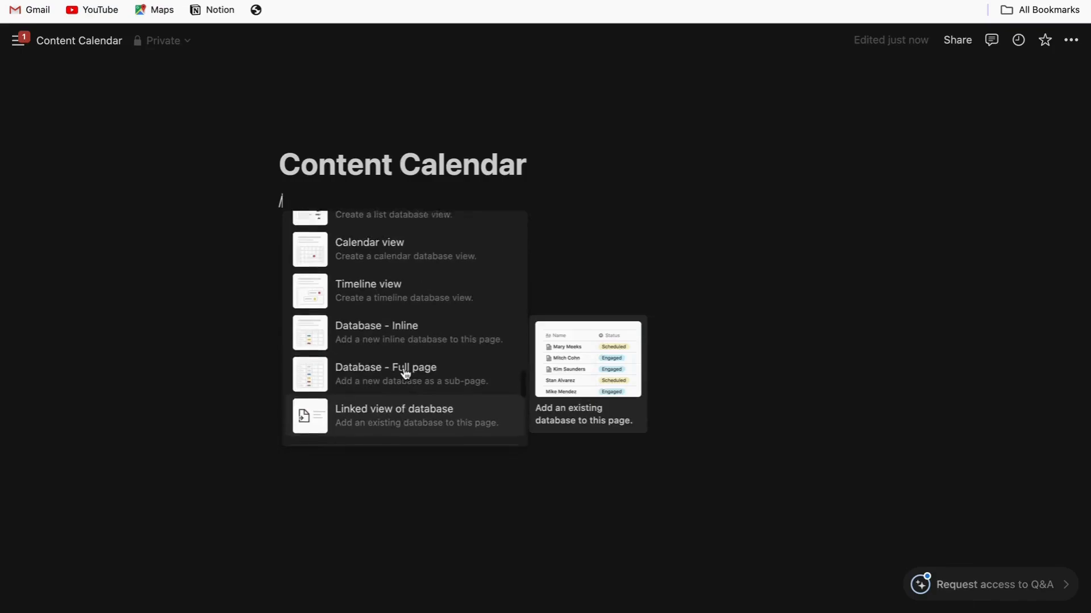
pyautogui.scroll(2, 406, 374)
pyautogui.click(400, 284)
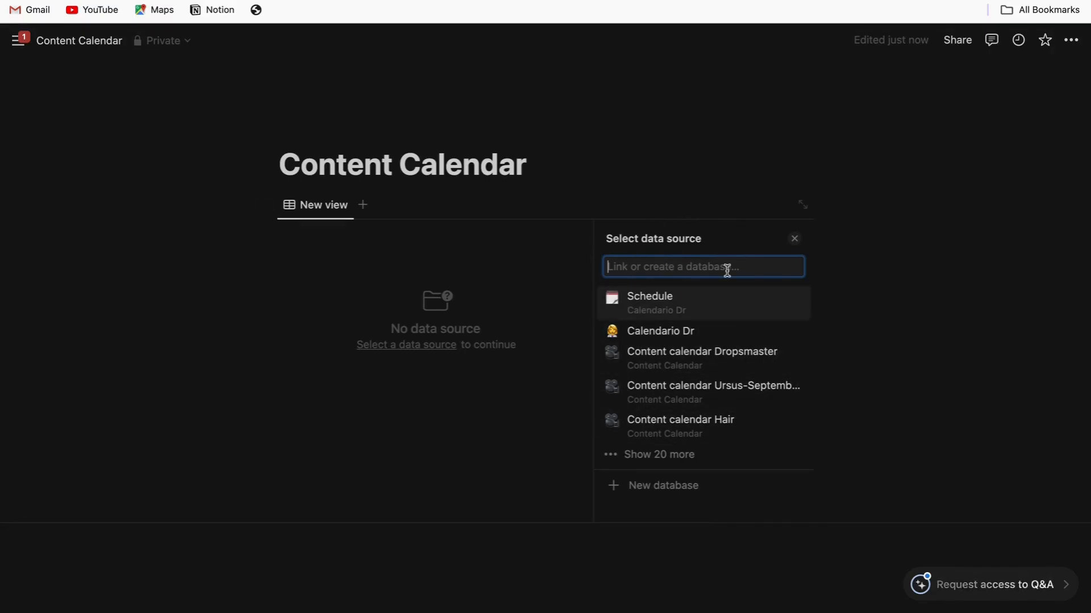
pyautogui.click(668, 487)
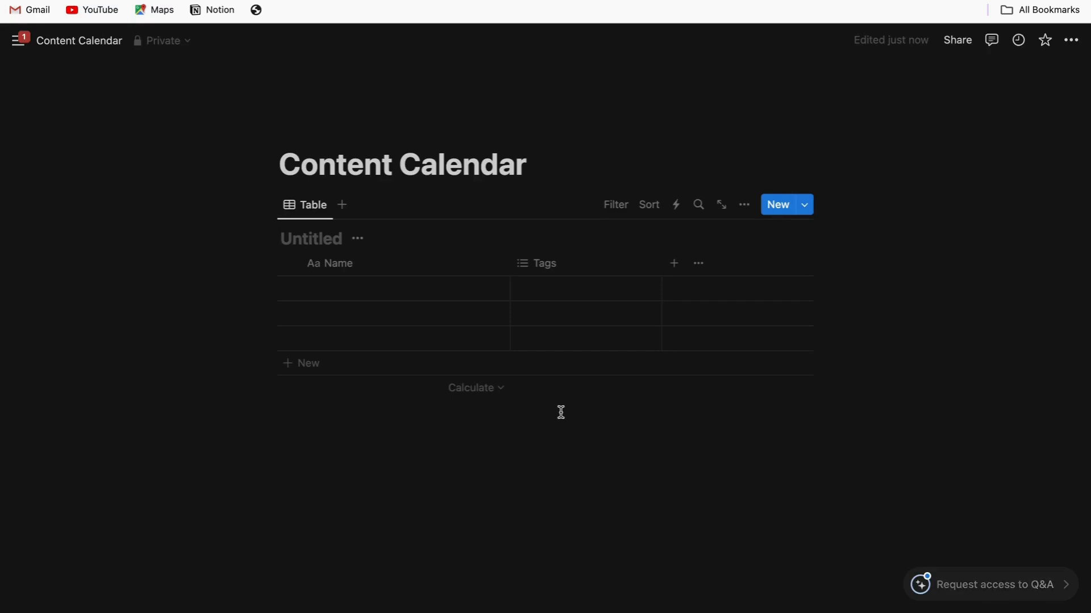
pyautogui.write('Content calendar')
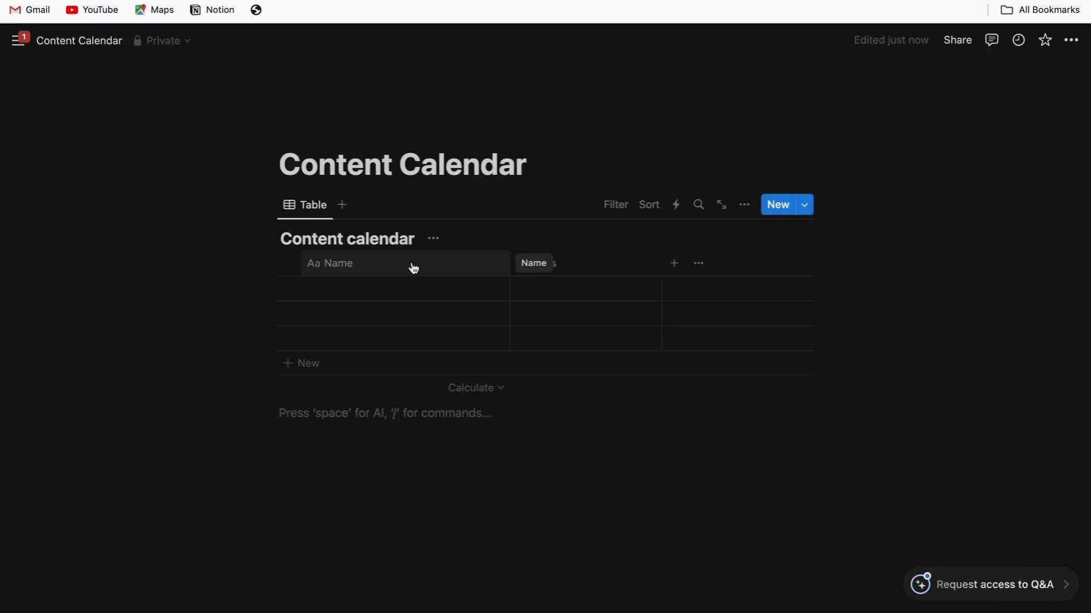
# - Rename the Name column "Post" and the Tags column "Format", and make Format a Select property
pyautogui.click(442, 266)
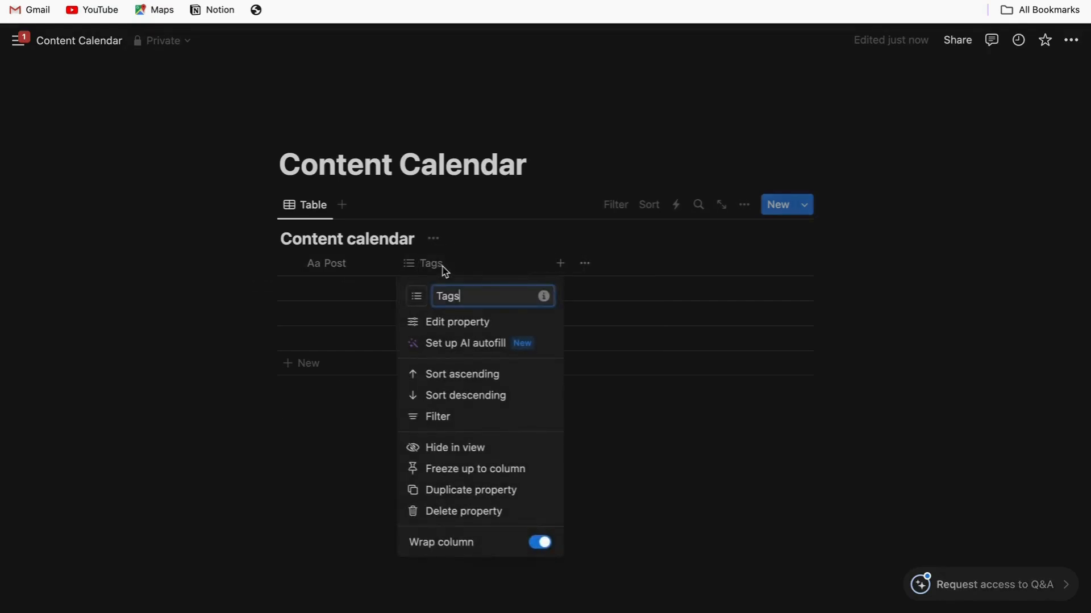
pyautogui.press('BackSpace')
pyautogui.press('BackSpace')
pyautogui.press('BackSpace')
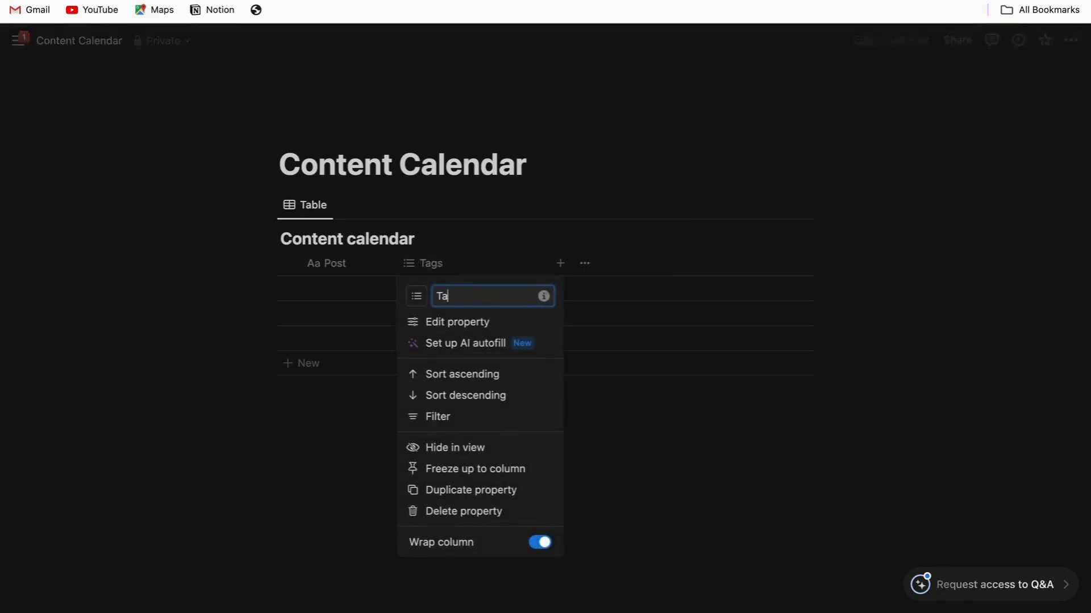
pyautogui.press('BackSpace')
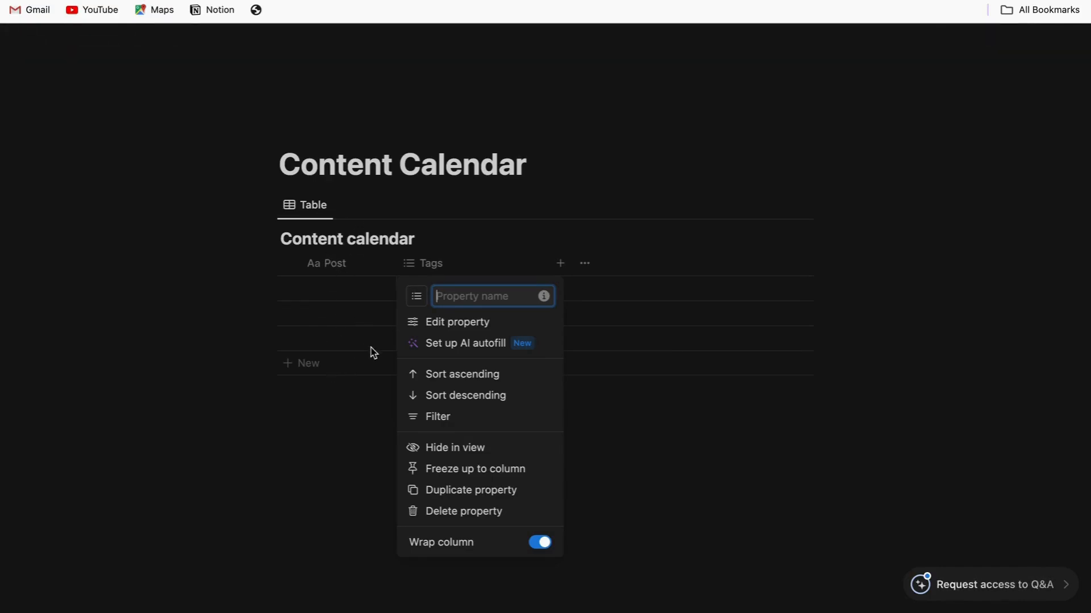
pyautogui.write('Format')
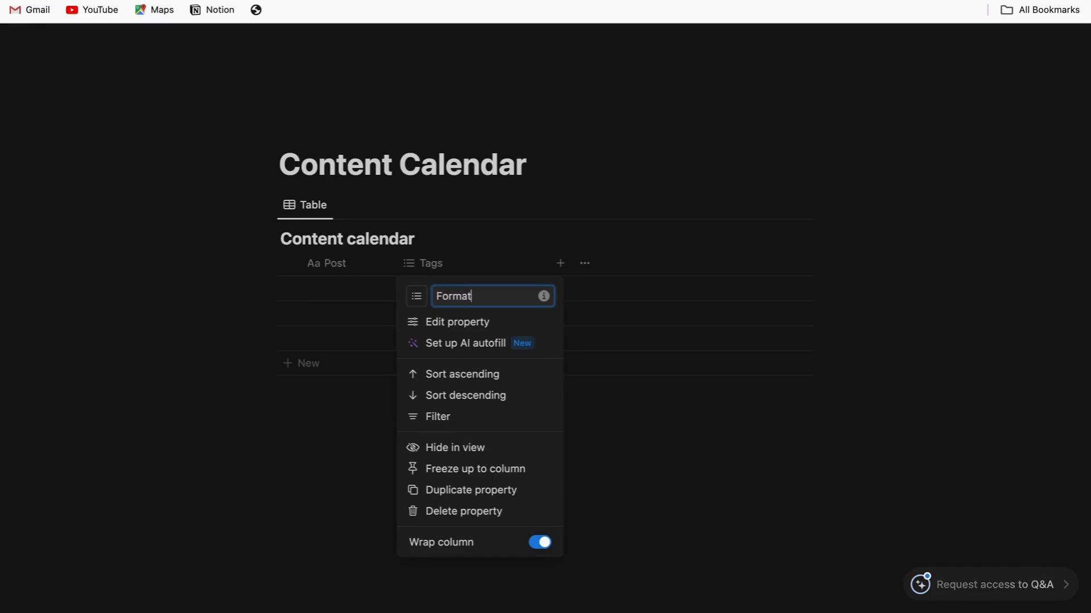
pyautogui.click(462, 323)
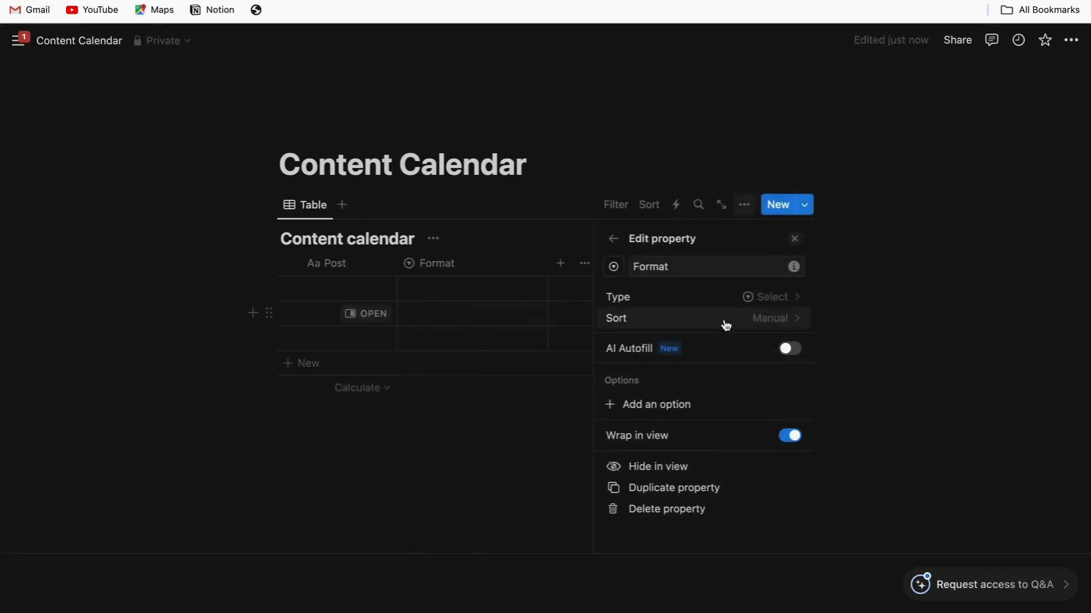
# - Add the options "Reel", "Photo" and "Story" to the Format property
pyautogui.click(676, 406)
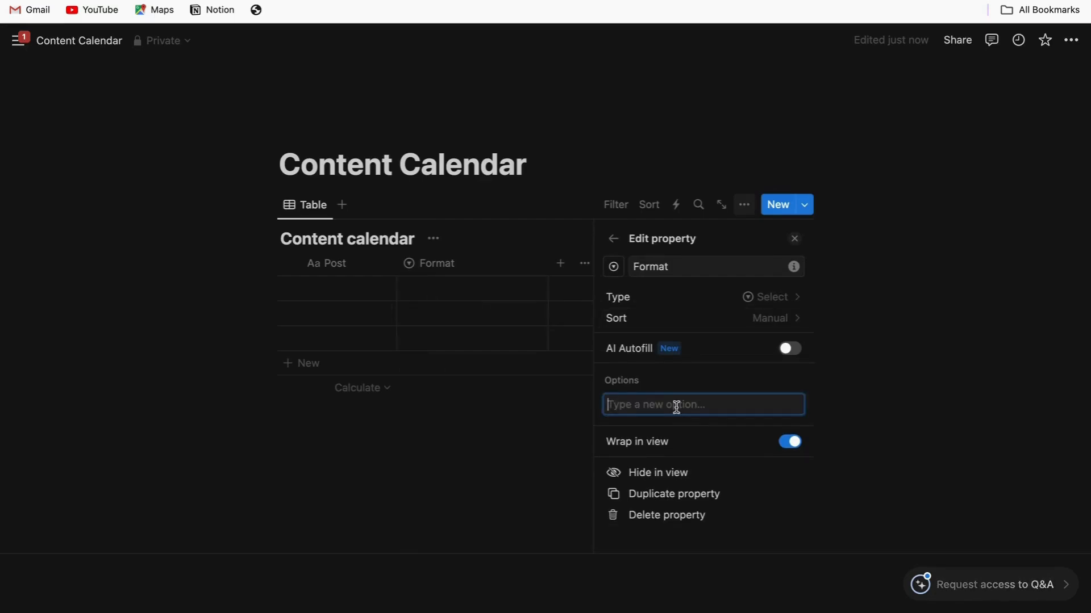
pyautogui.write('Re')
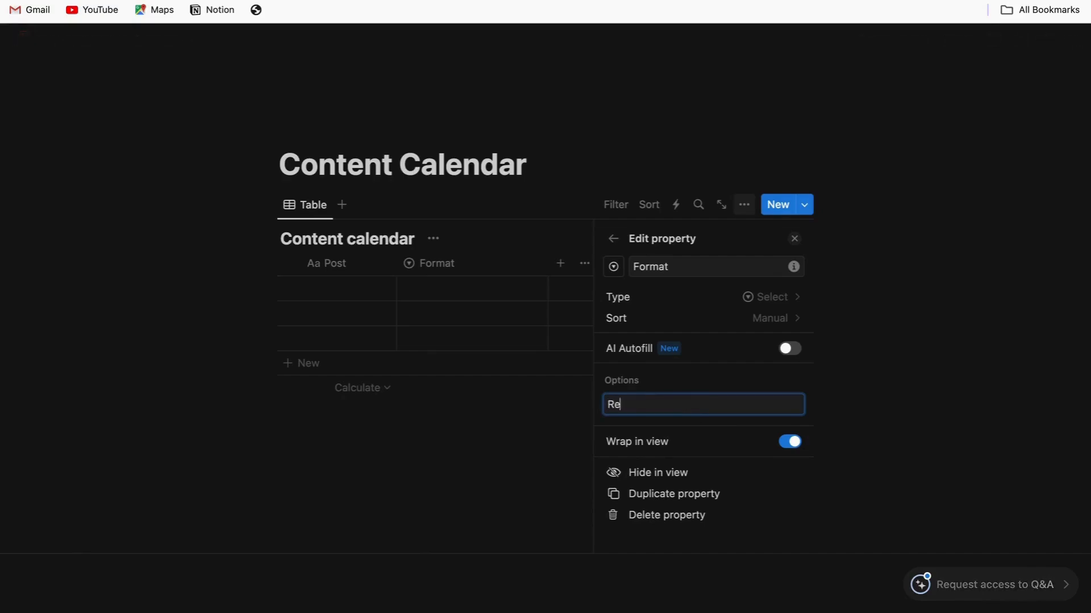
pyautogui.write('el')
pyautogui.press('Return')
pyautogui.write('p')
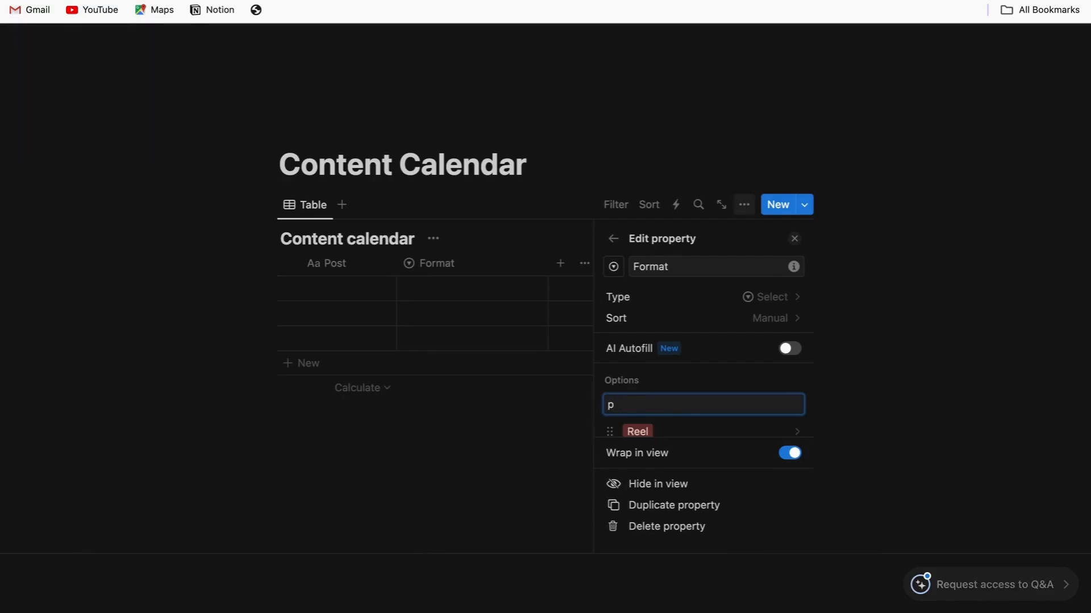
pyautogui.press('BackSpace')
pyautogui.write('Phot')
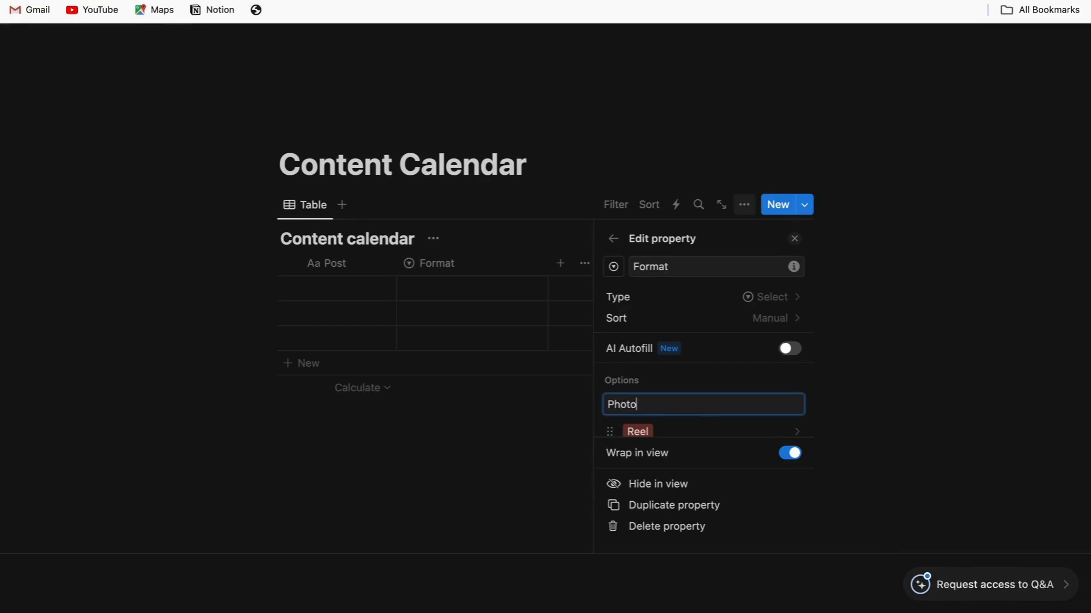
pyautogui.write('o')
pyautogui.press('Return')
pyautogui.write('S')
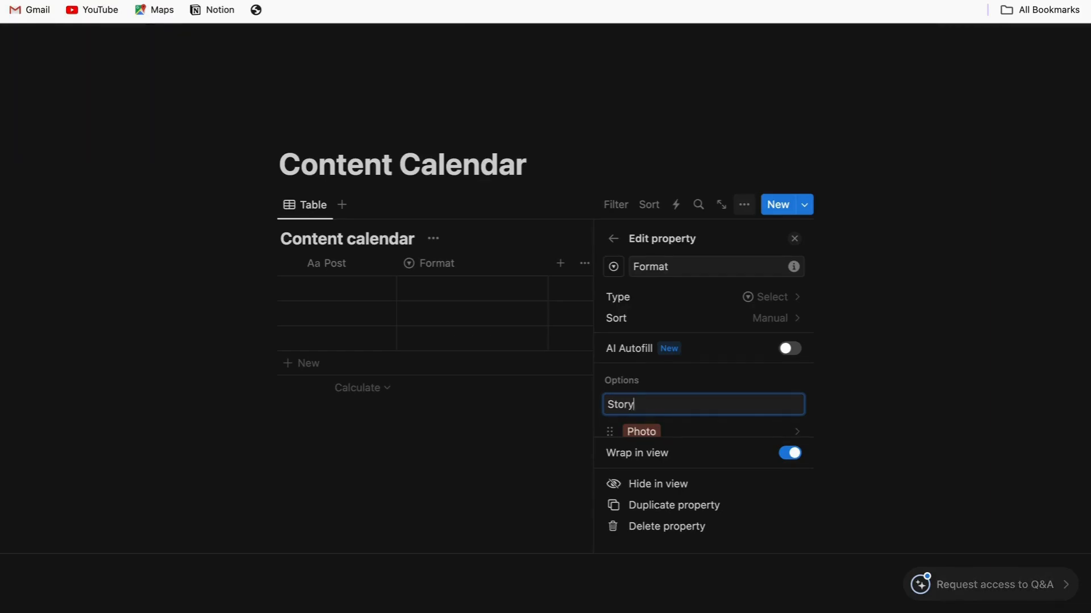
pyautogui.write('tory')
pyautogui.press('Return')
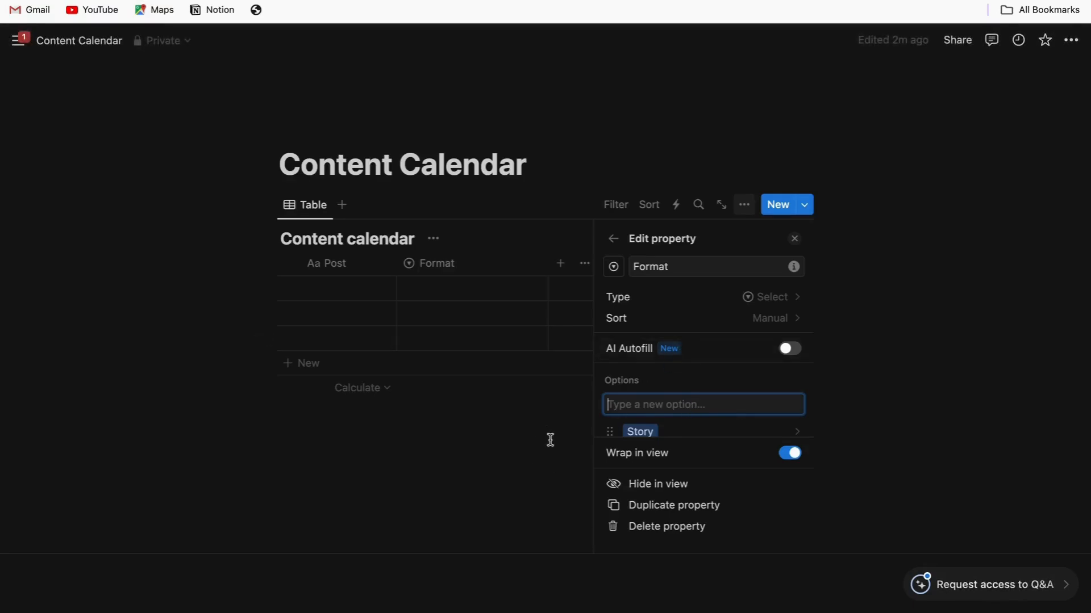
pyautogui.press('Escape')
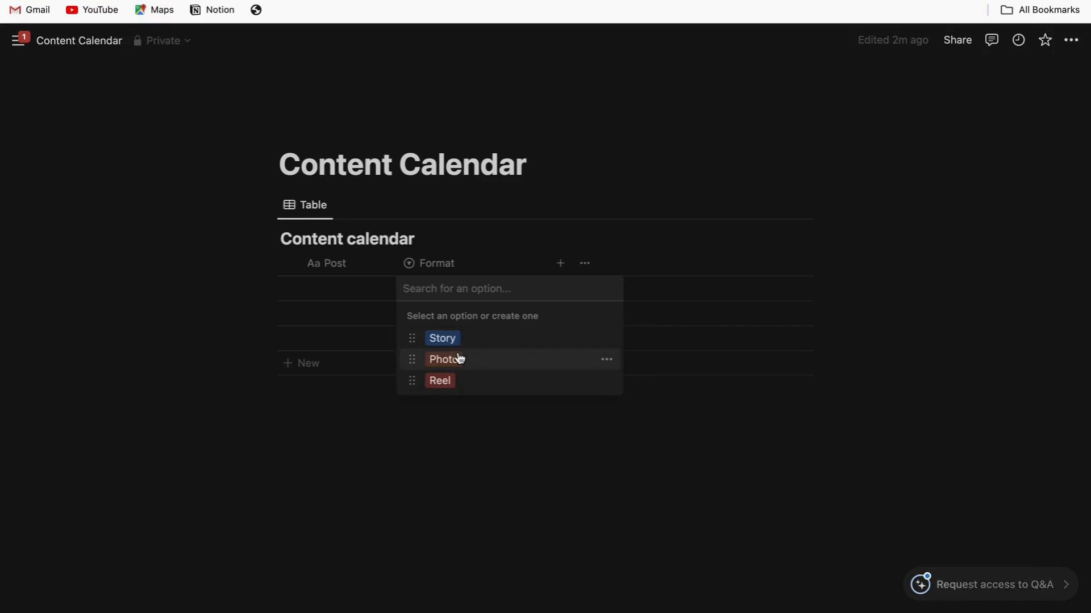
# - Set the first row's Format to Reel and narrow the Format column to about half its width
pyautogui.click(445, 383)
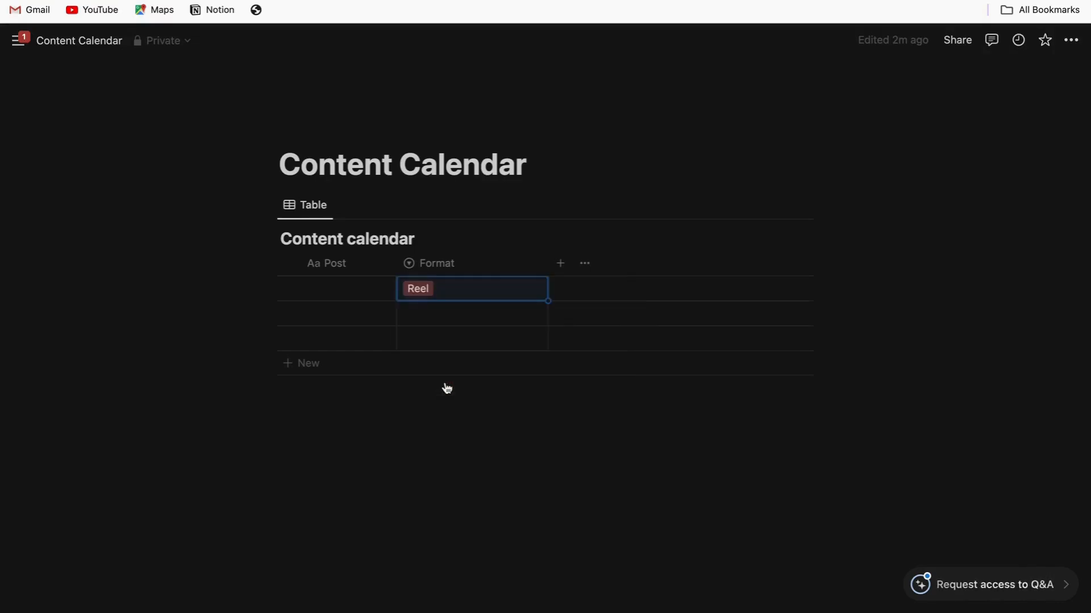
pyautogui.moveTo(547, 263); pyautogui.dragTo(463, 269)
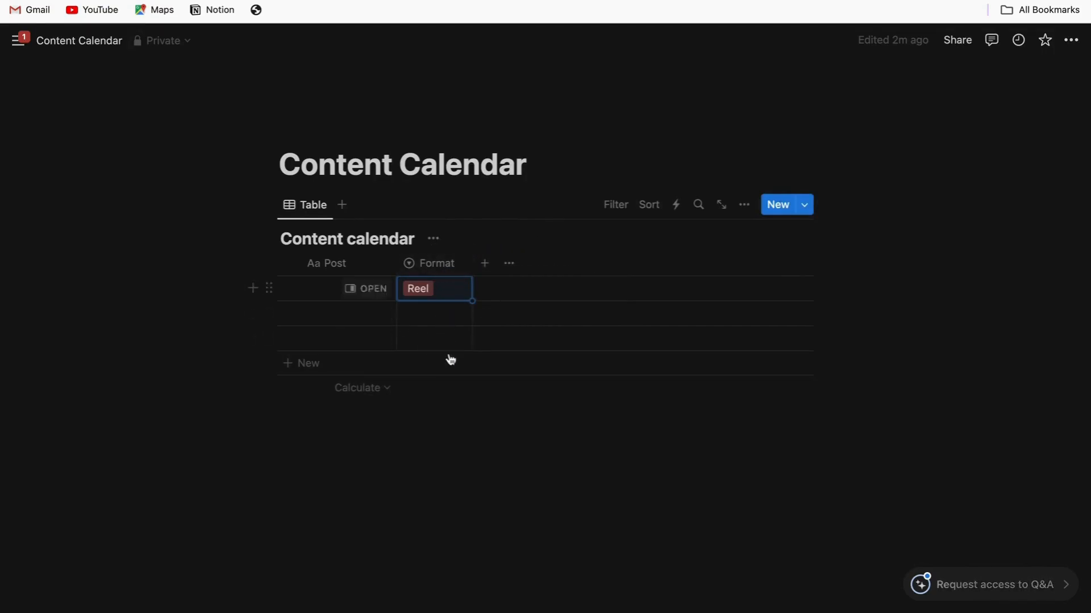
# - Add a Status property to the Content calendar database
pyautogui.click(485, 265)
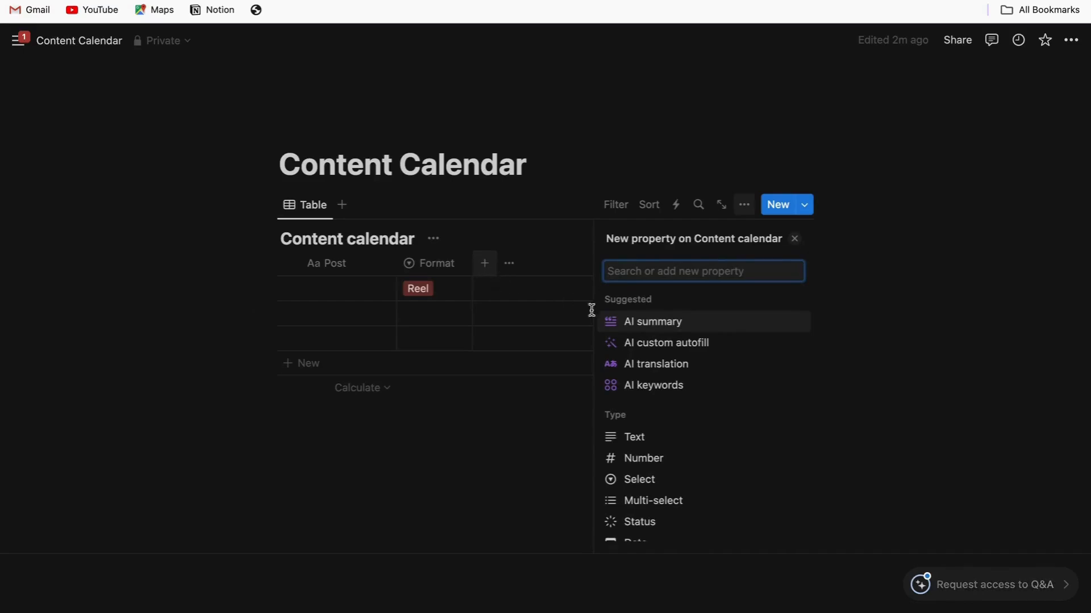
pyautogui.scroll(-1, 689, 387)
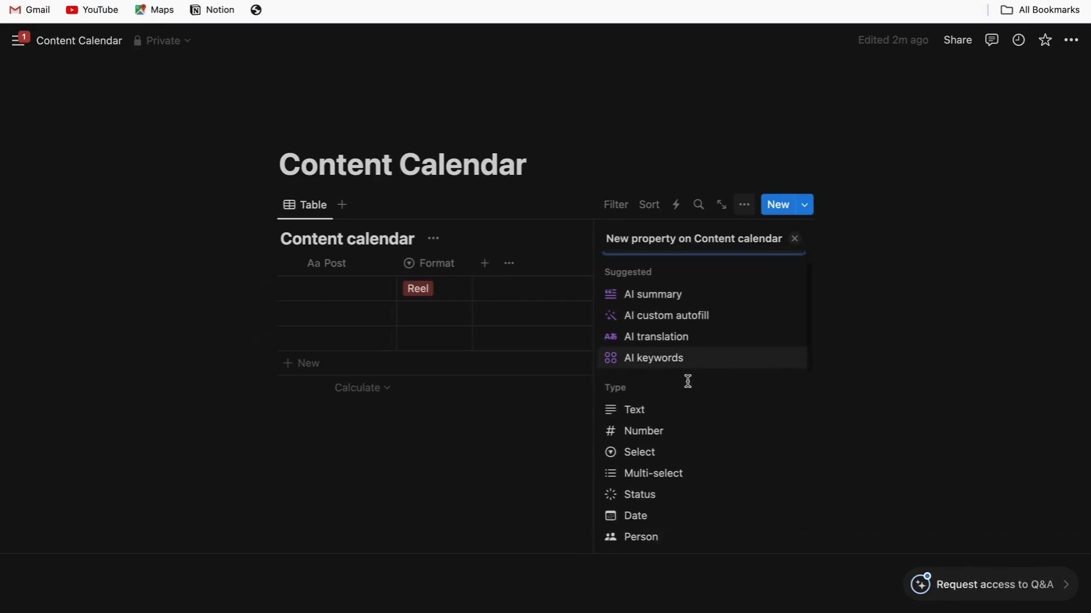
pyautogui.scroll(1, 689, 387)
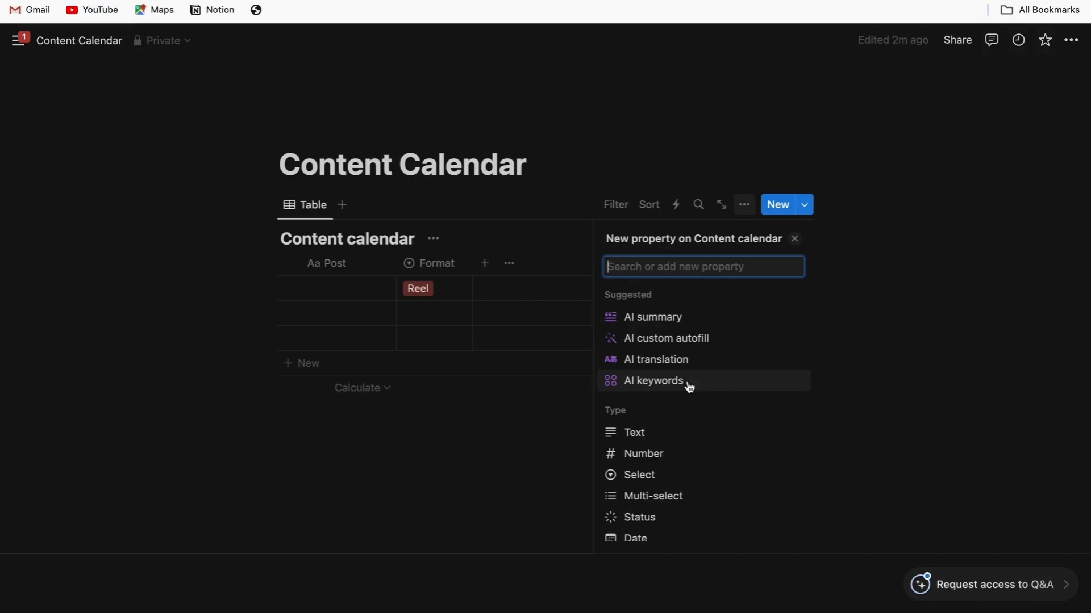
pyautogui.write('st')
pyautogui.click(652, 398)
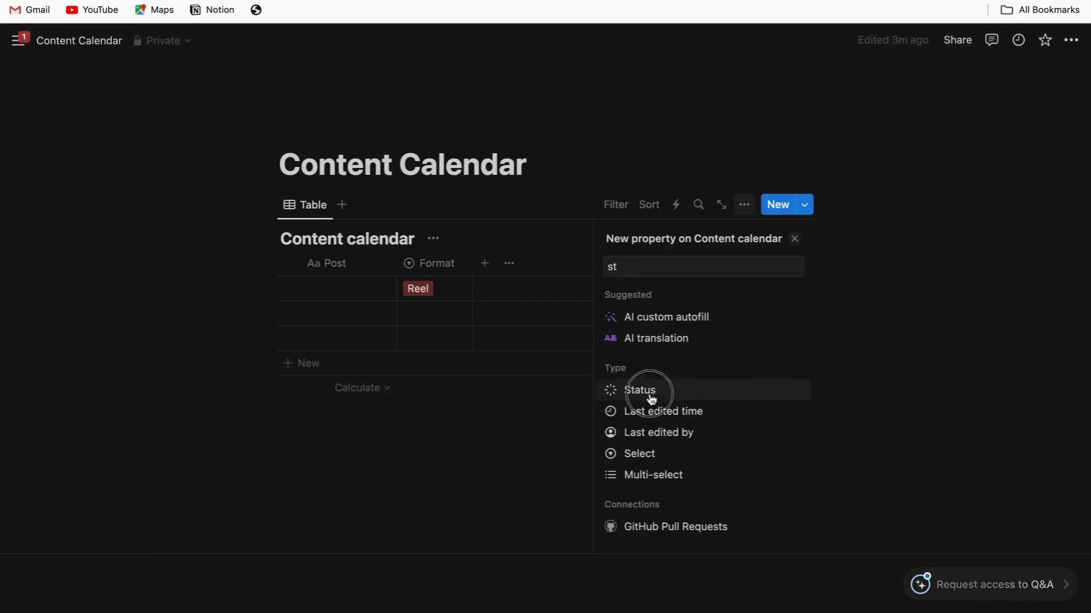
# - Rename the Status property's "Not started" option in the To-do group as "Script"
pyautogui.scroll(-2, 695, 363)
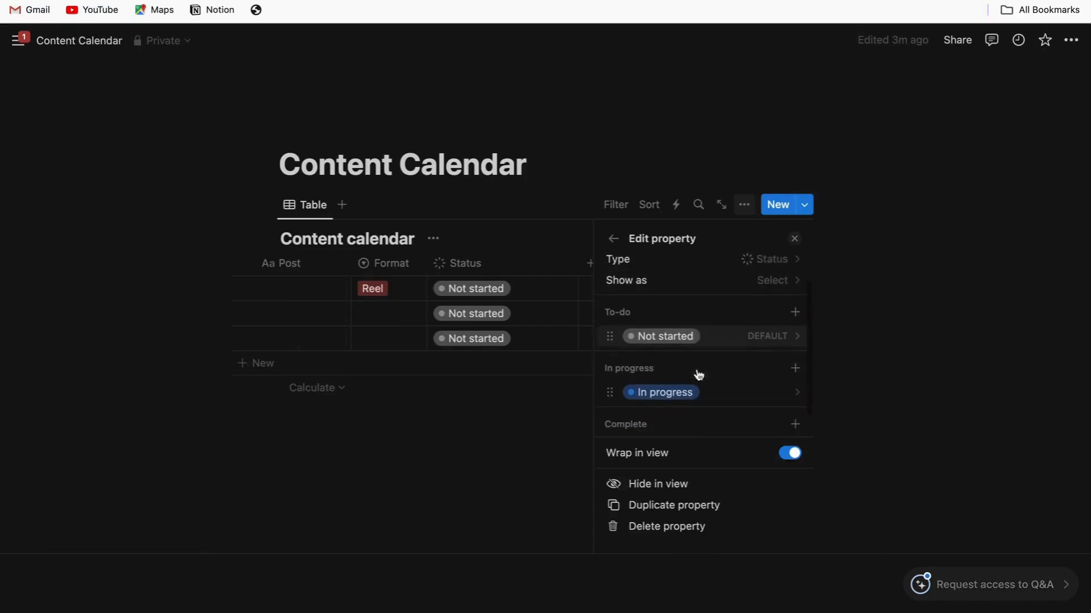
pyautogui.scroll(-1, 680, 388)
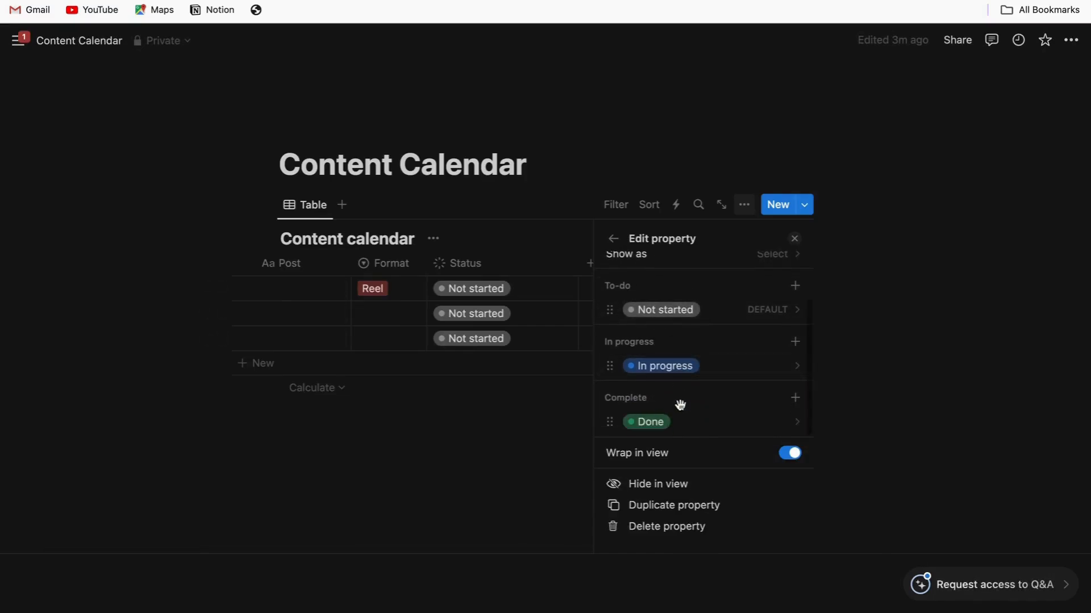
pyautogui.click(689, 309)
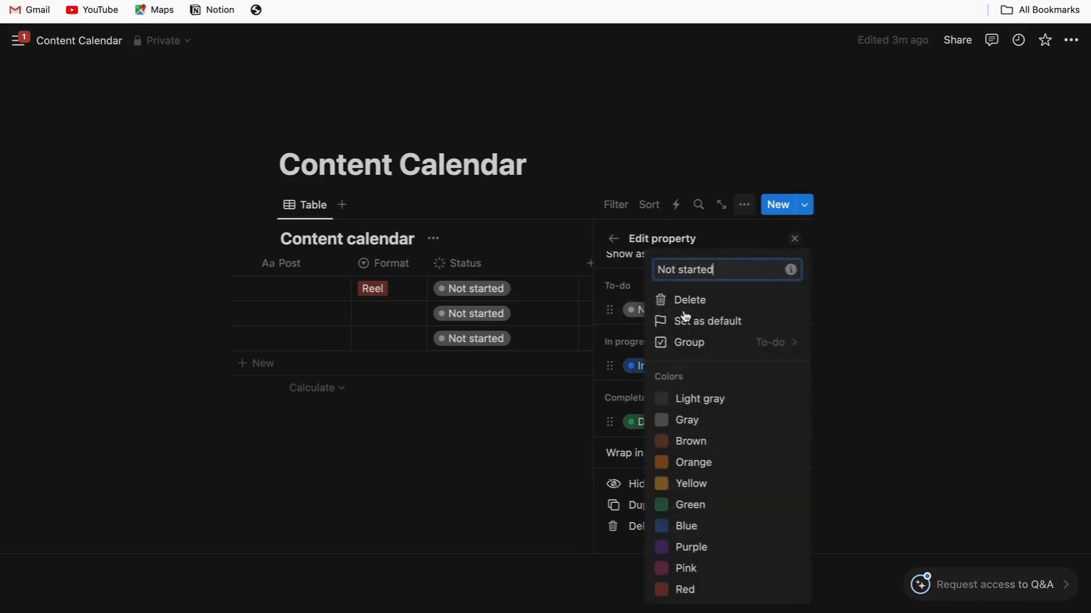
pyautogui.press('BackSpace')
pyautogui.press('BackSpace')
pyautogui.press('BackSpace')
pyautogui.press('BackSpace')
pyautogui.press('BackSpace')
pyautogui.press('BackSpace')
pyautogui.press('BackSpace')
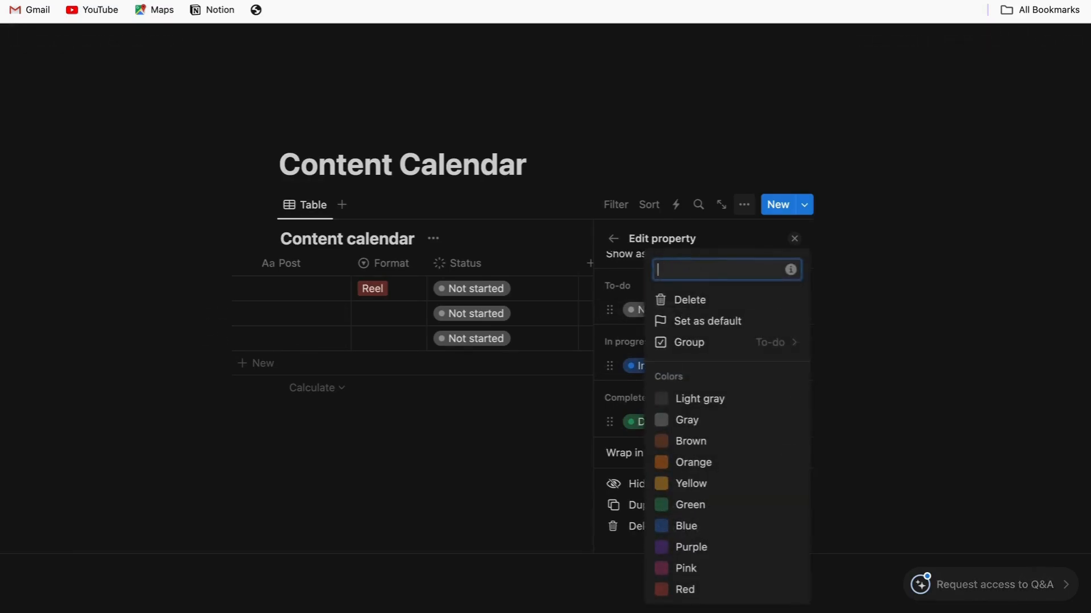
pyautogui.write('Sc')
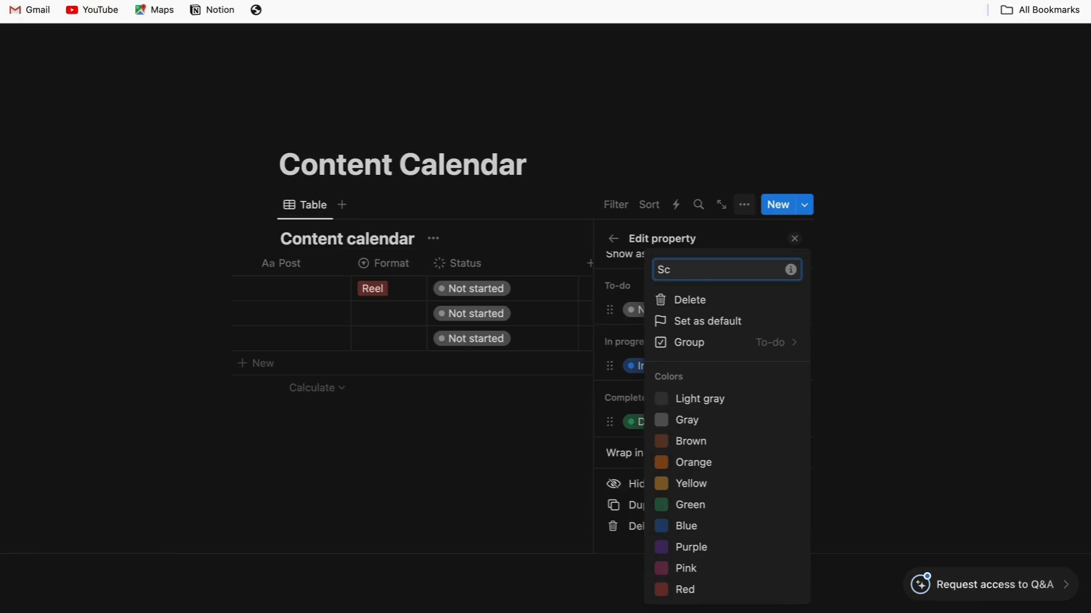
pyautogui.write('ript')
pyautogui.press('Return')
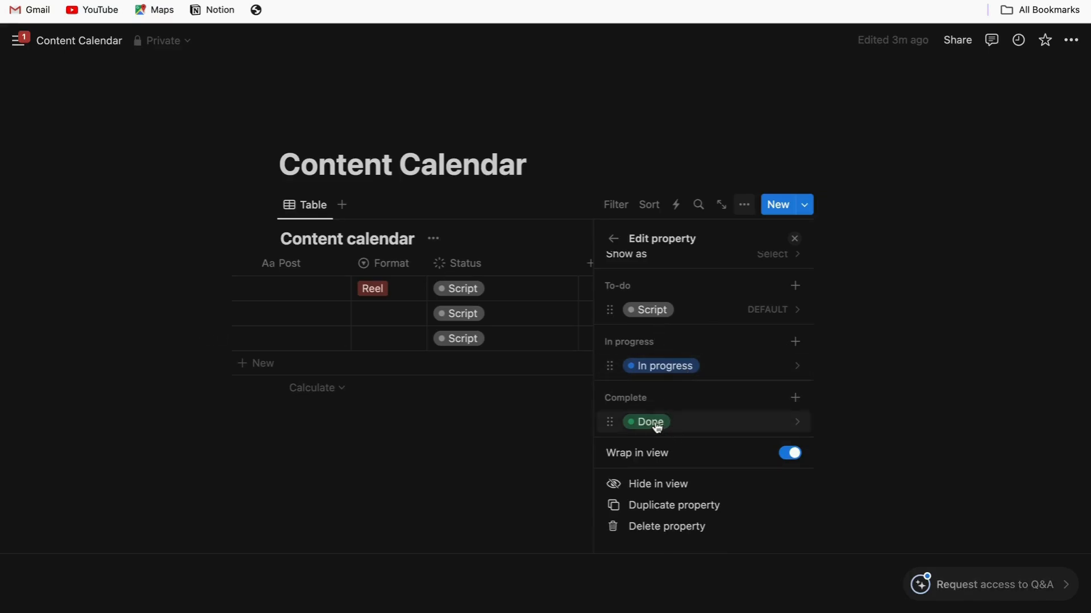
# - Add a Date property to the Content calendar database
pyautogui.click(544, 436)
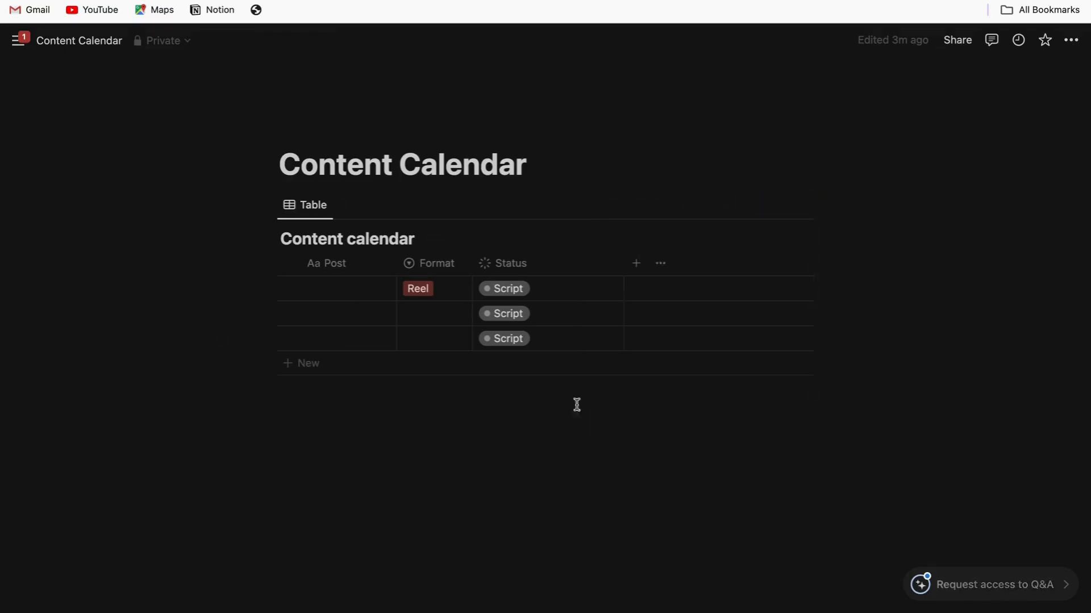
pyautogui.click(561, 270)
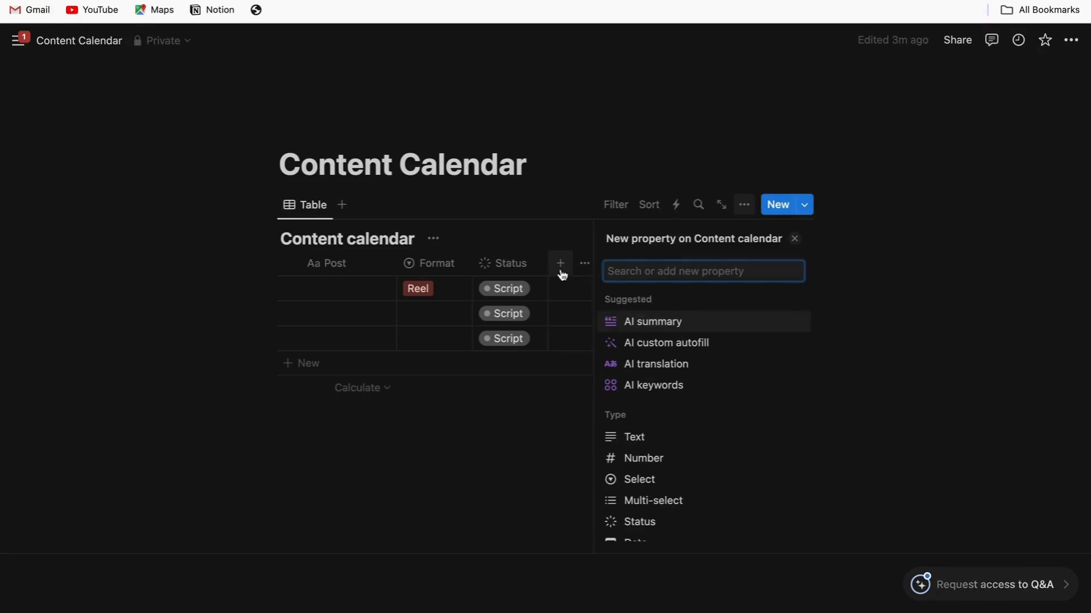
pyautogui.write('dat')
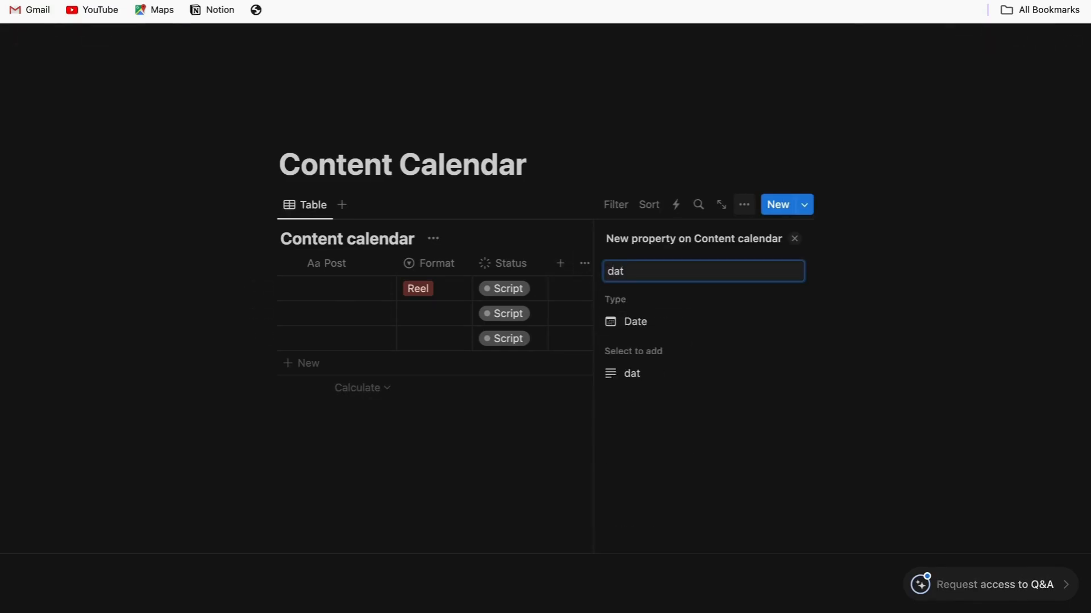
pyautogui.click(653, 324)
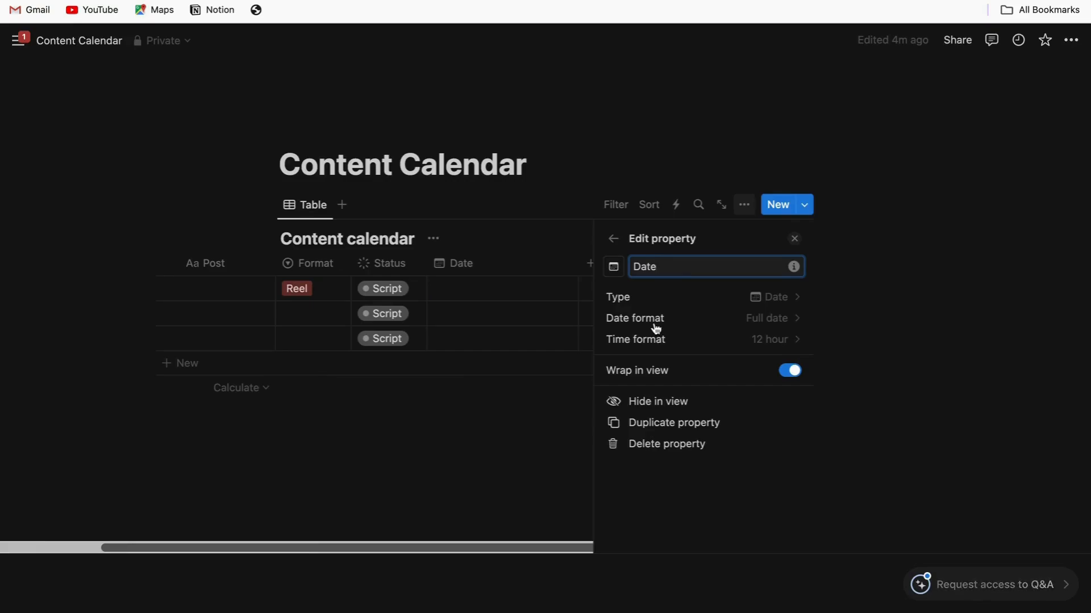
pyautogui.click(591, 358)
# - Set the first row's Date to March 8, 2024
pyautogui.click(603, 295)
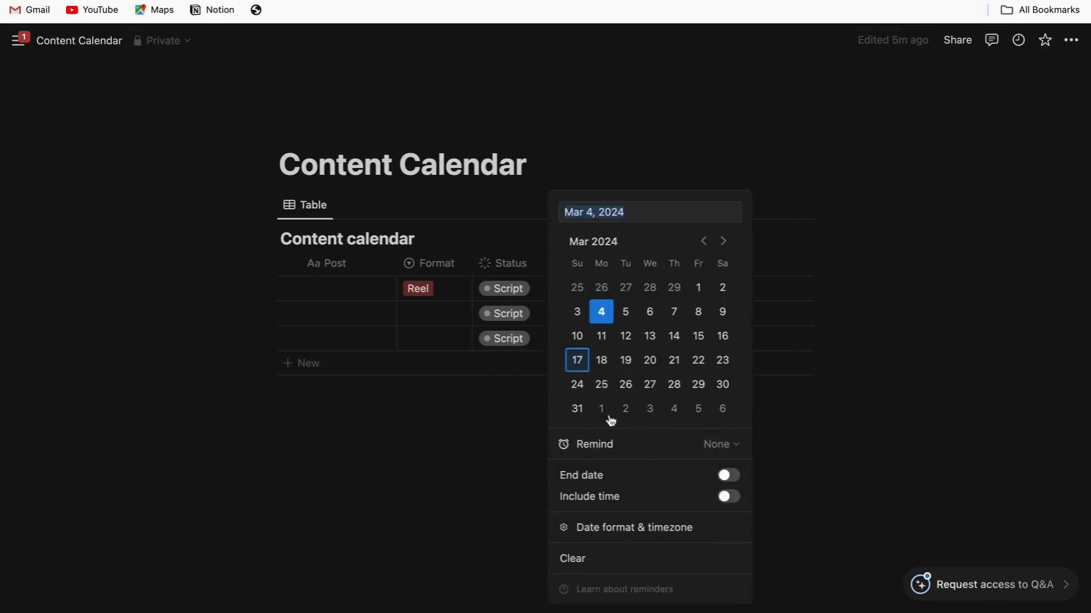
pyautogui.click(700, 318)
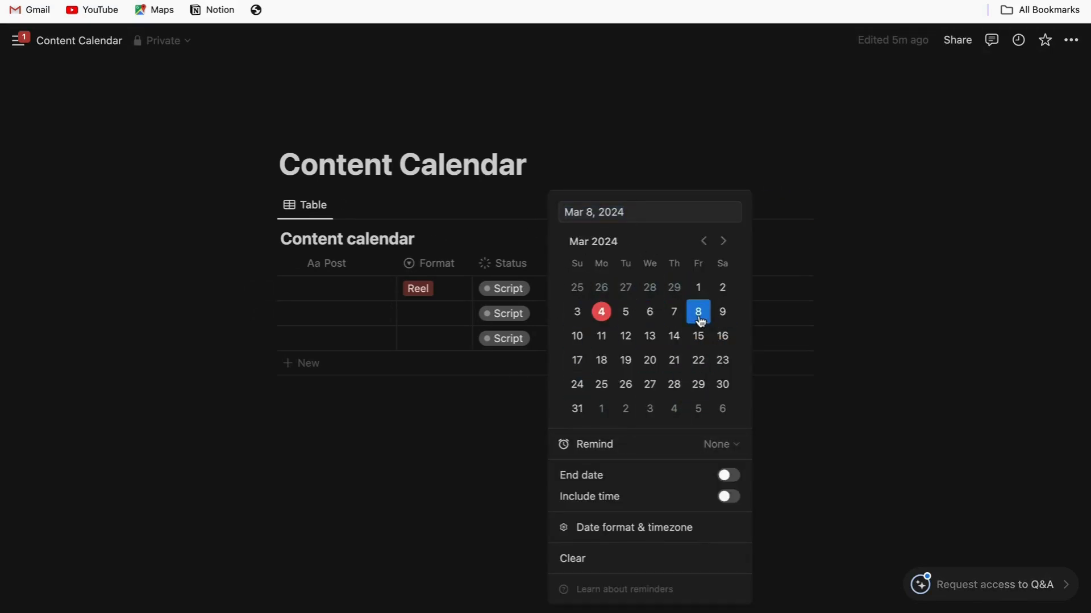
pyautogui.click(502, 463)
# - Enter "Post 1" as the first row's Post title
pyautogui.click(334, 287)
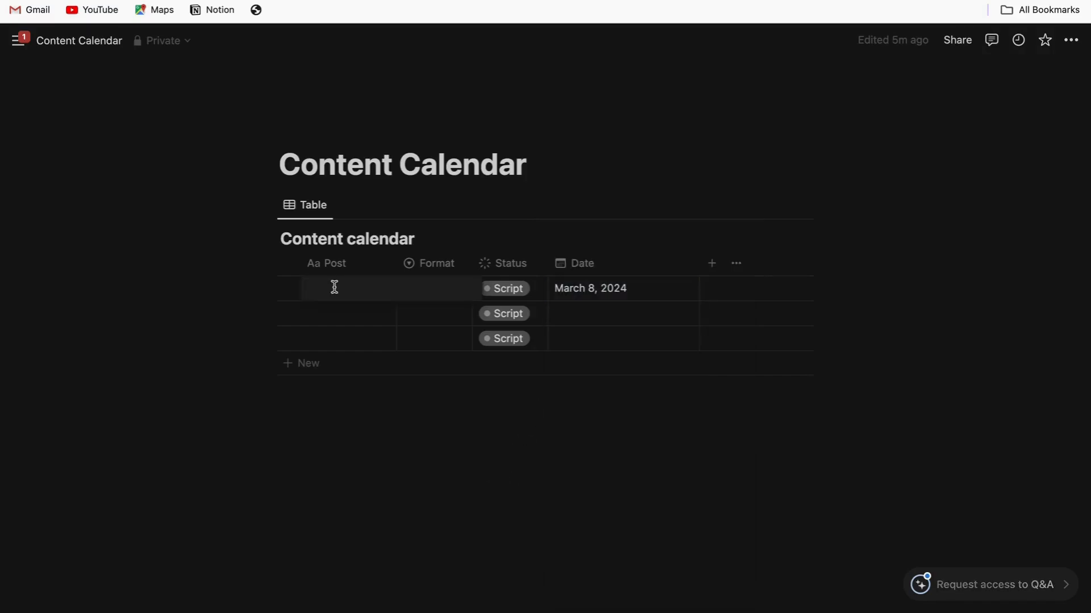
pyautogui.write('p')
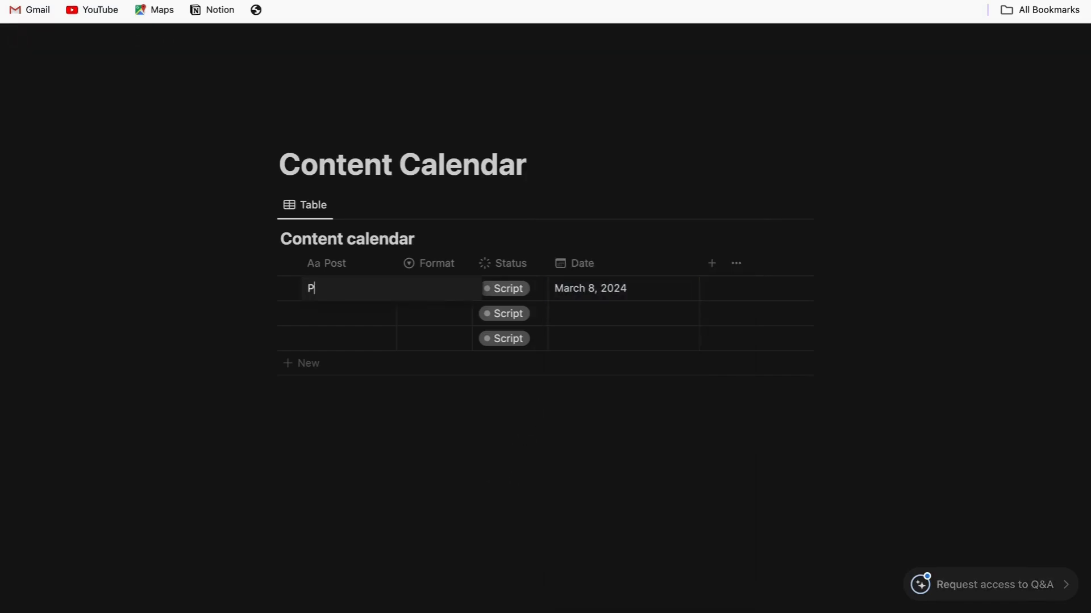
pyautogui.write('ost 1')
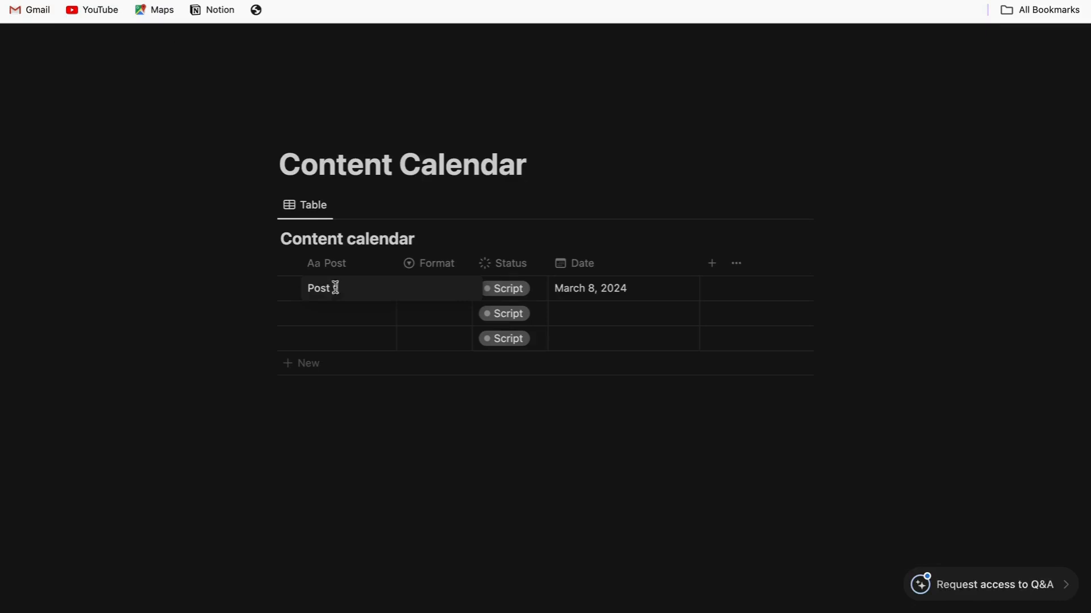
pyautogui.press('Escape')
pyautogui.click(308, 392)
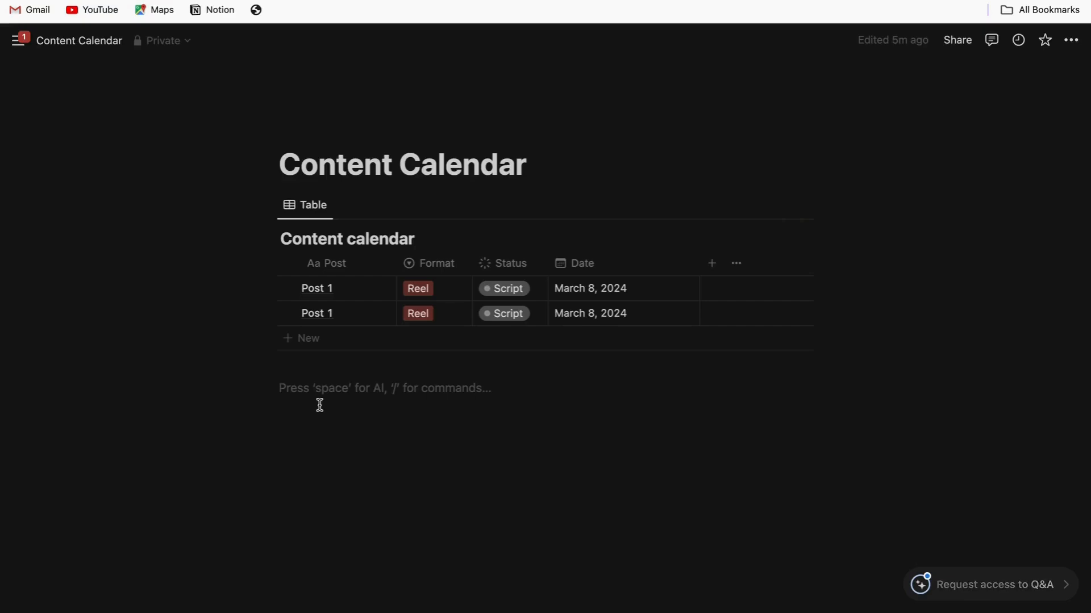
# - Select both Post 1 rows in the Content calendar table and duplicate them
pyautogui.click(288, 314)
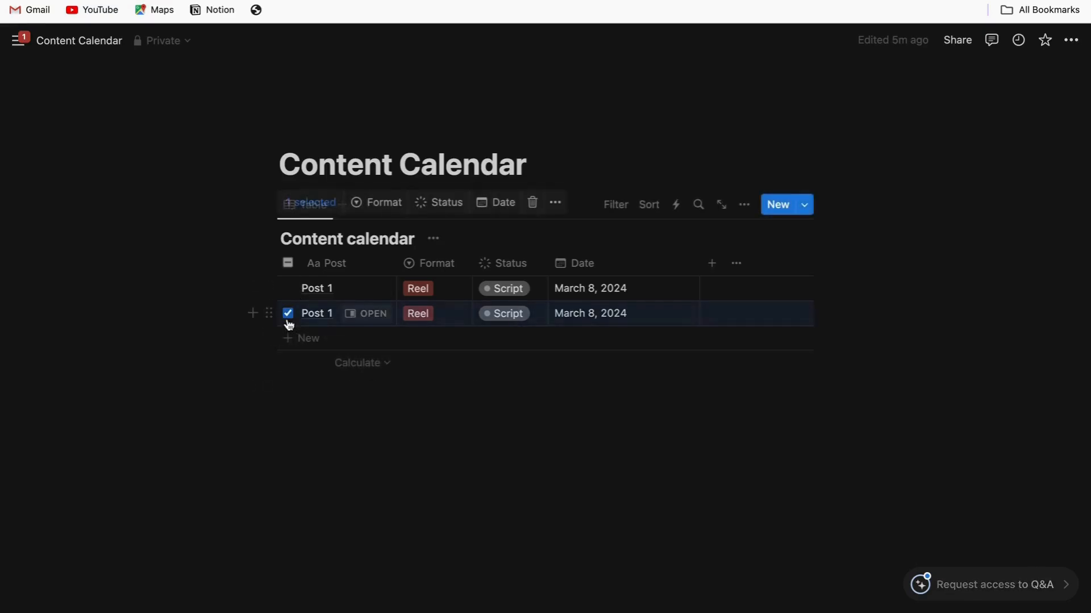
pyautogui.click(288, 288)
pyautogui.click(269, 288)
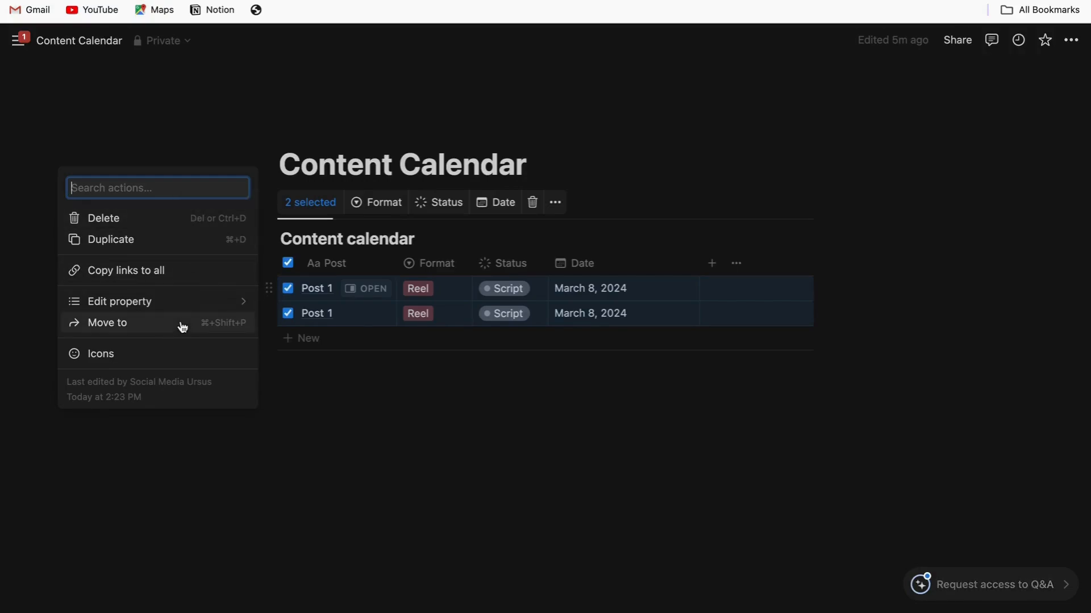
pyautogui.click(160, 243)
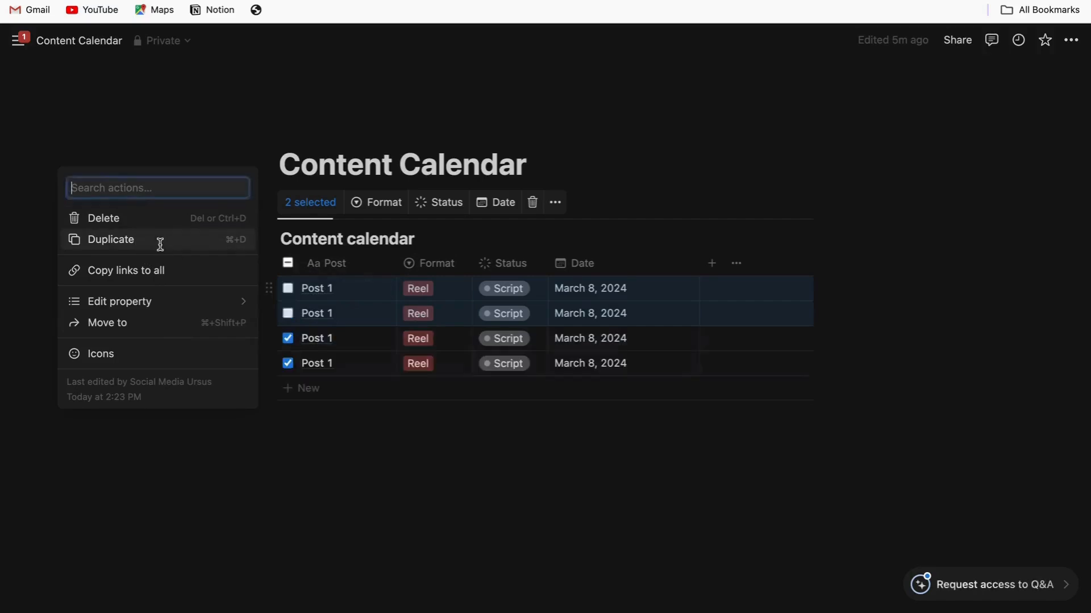
# - Select all four Post 1 rows and duplicate them, and duplicate the four new copies once more
pyautogui.click(288, 313)
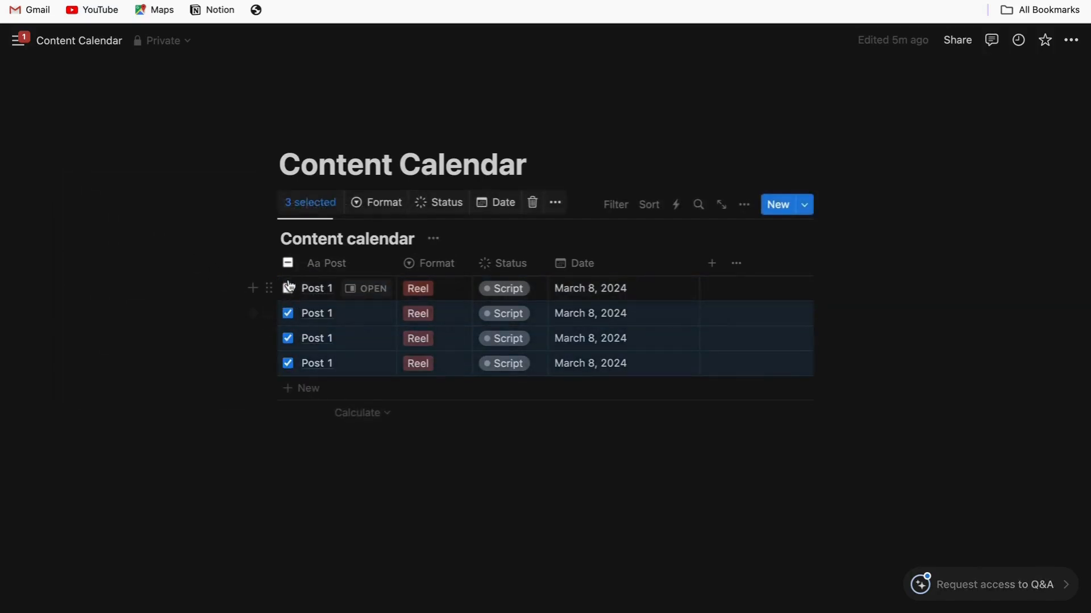
pyautogui.click(289, 285)
pyautogui.click(290, 295)
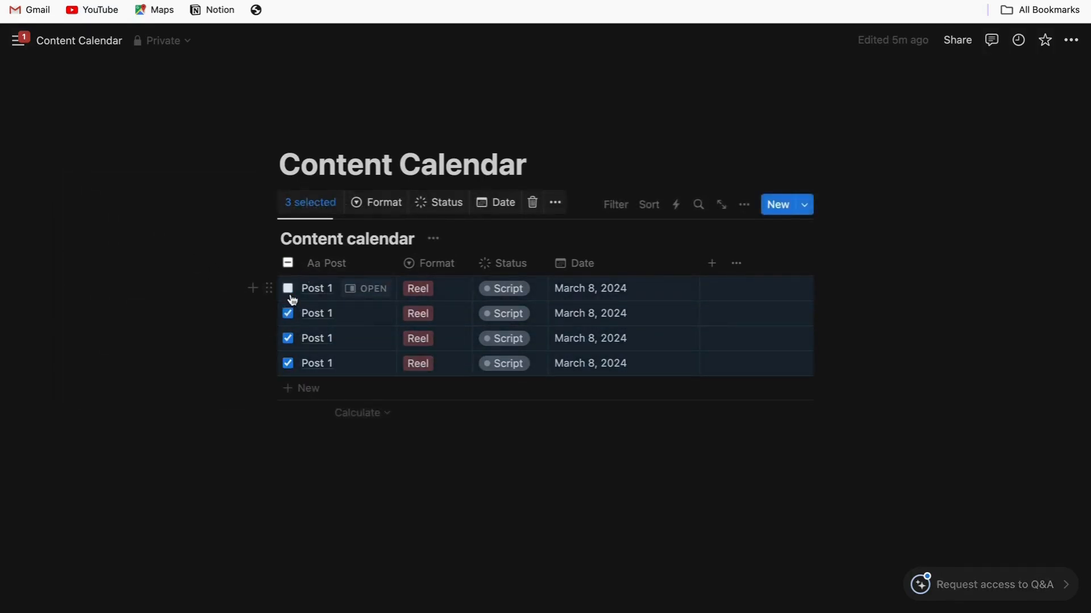
pyautogui.click(288, 289)
pyautogui.click(269, 288)
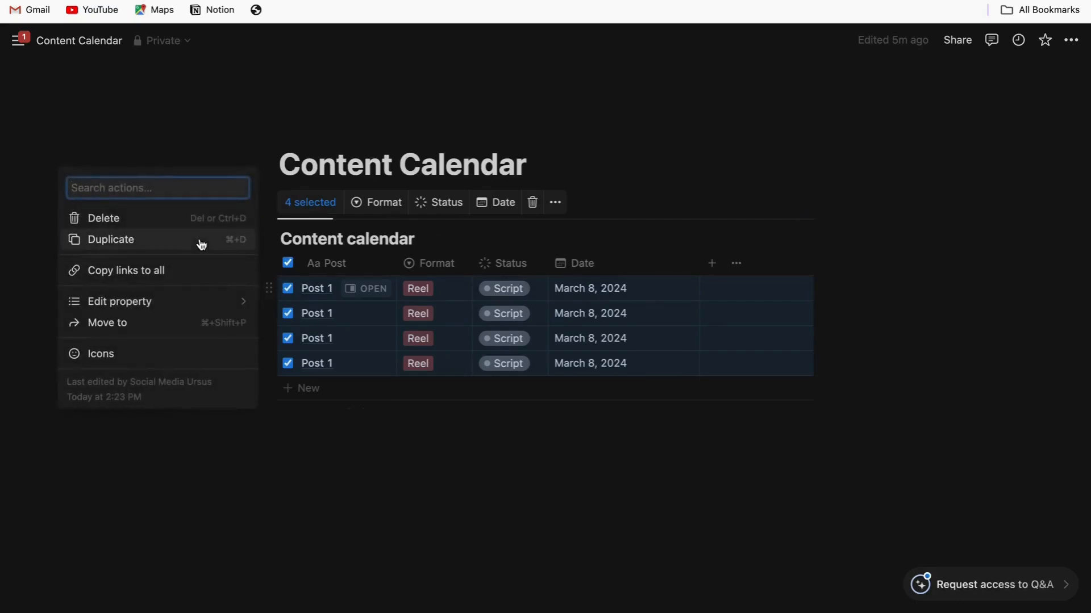
pyautogui.click(202, 242)
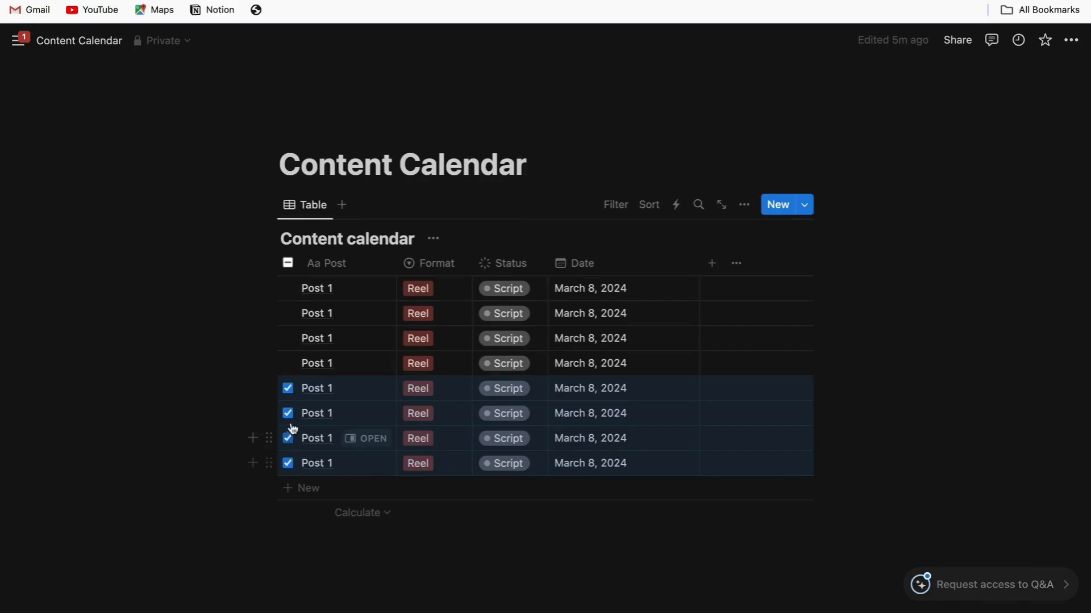
pyautogui.click(268, 388)
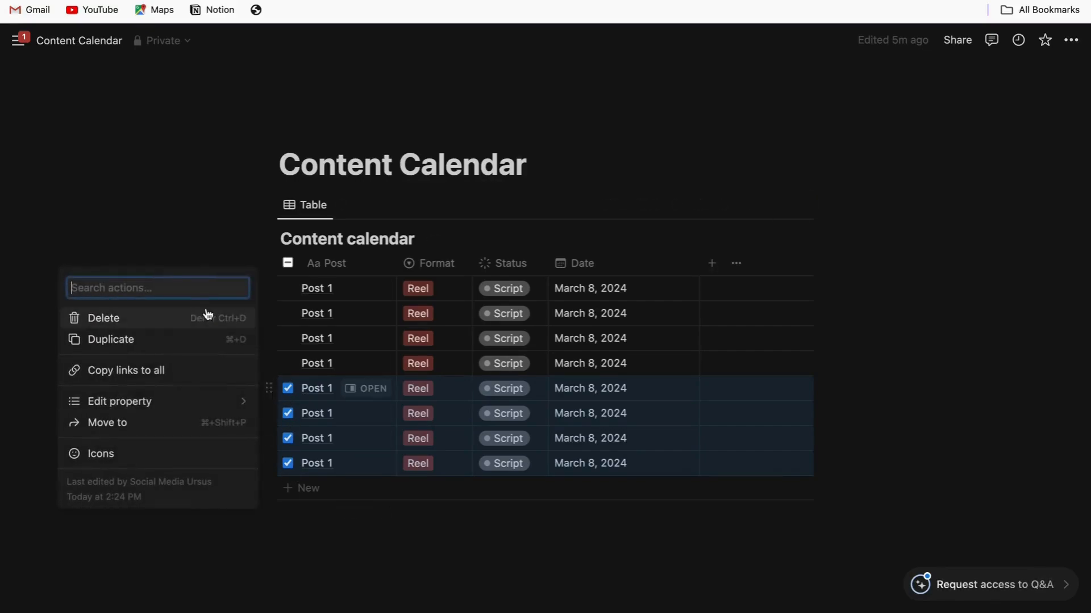
pyautogui.click(200, 336)
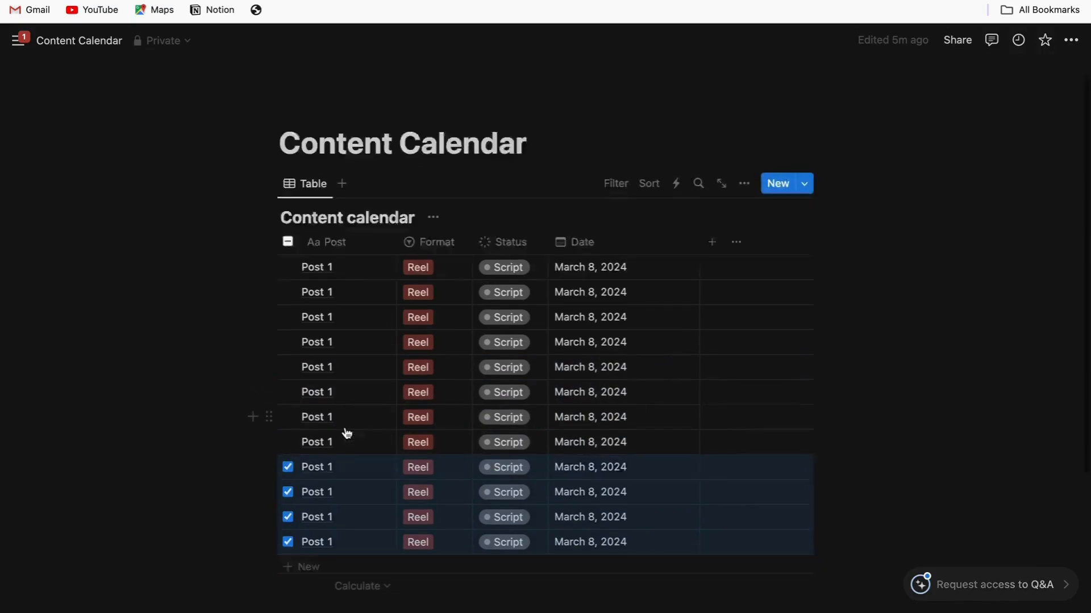
# - Rename the second row of the Content calendar table as "Post 2"
pyautogui.scroll(-2, 347, 434)
pyautogui.scroll(1, 347, 434)
pyautogui.click(329, 254)
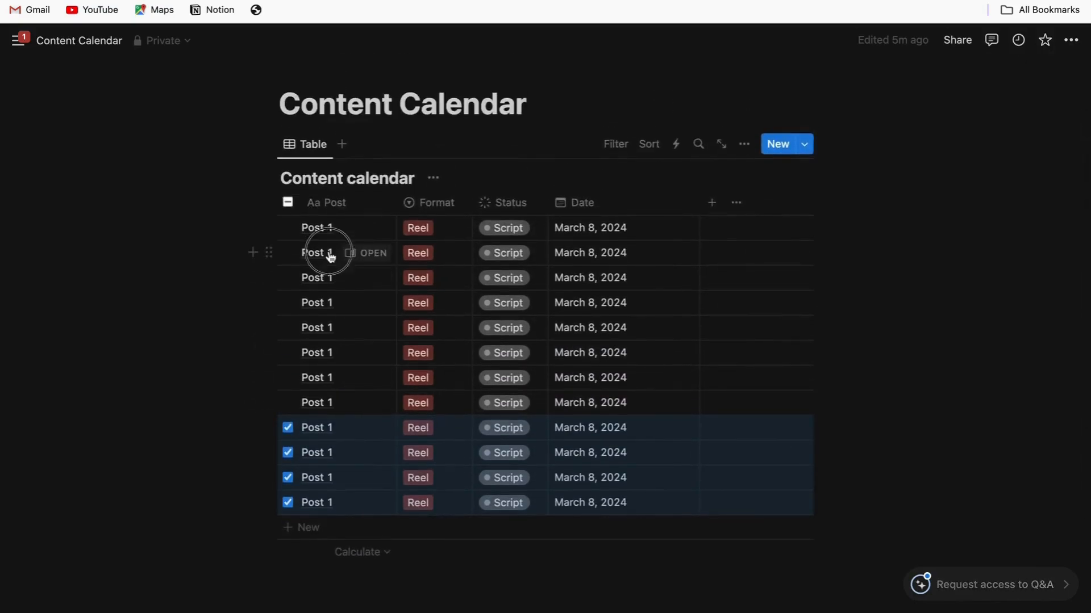
pyautogui.press('BackSpace')
pyautogui.write('2')
pyautogui.press('Return')
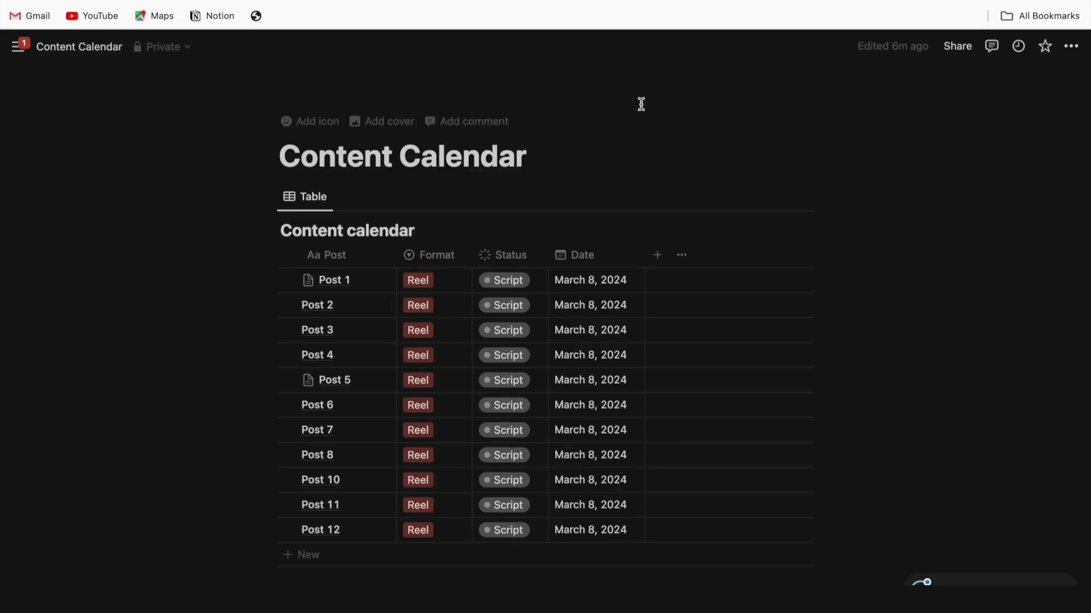
# - Add a cover to the Content Calendar page and change it to the solid blue gallery color
pyautogui.scroll(1, 640, 104)
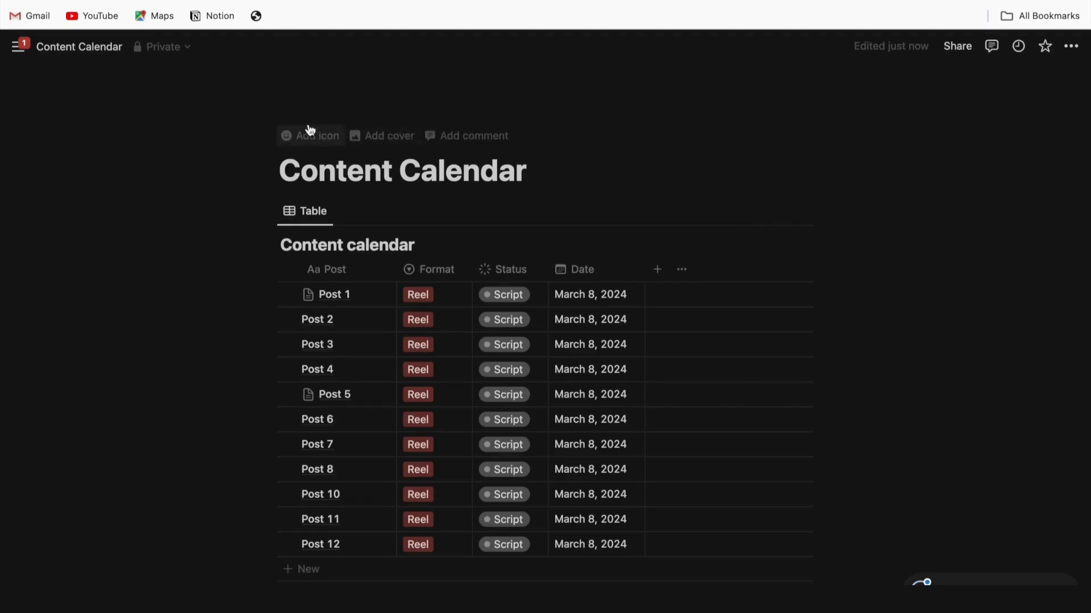
pyautogui.click(383, 138)
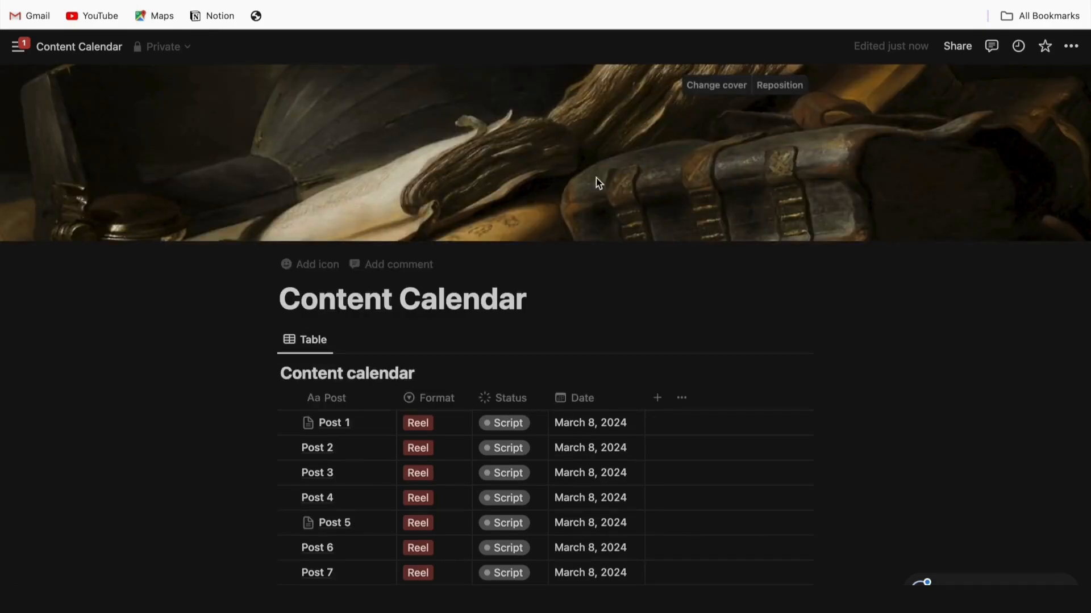
pyautogui.click(717, 87)
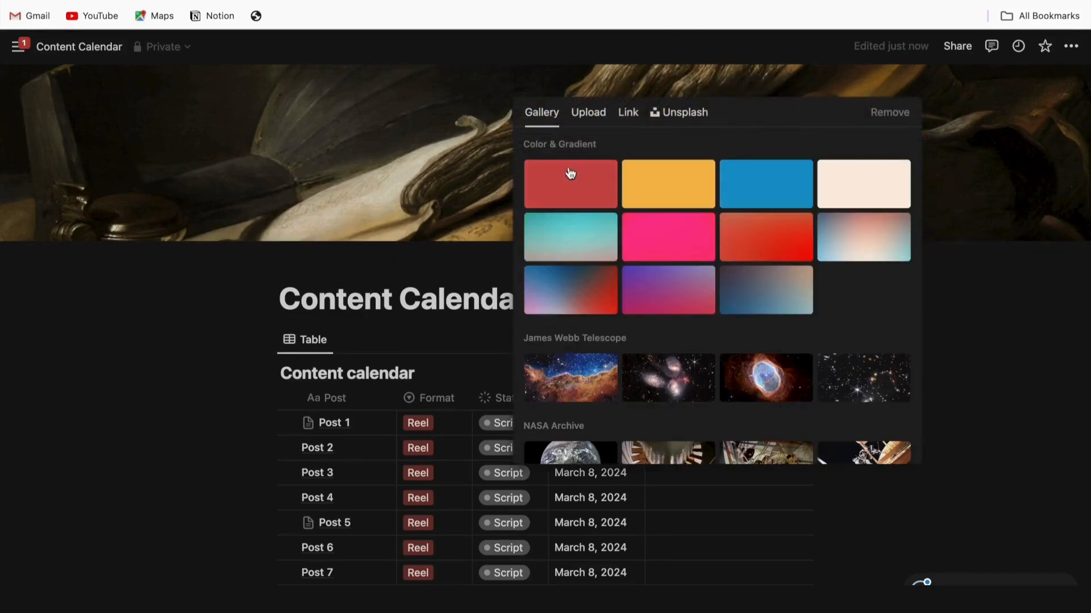
pyautogui.click(778, 188)
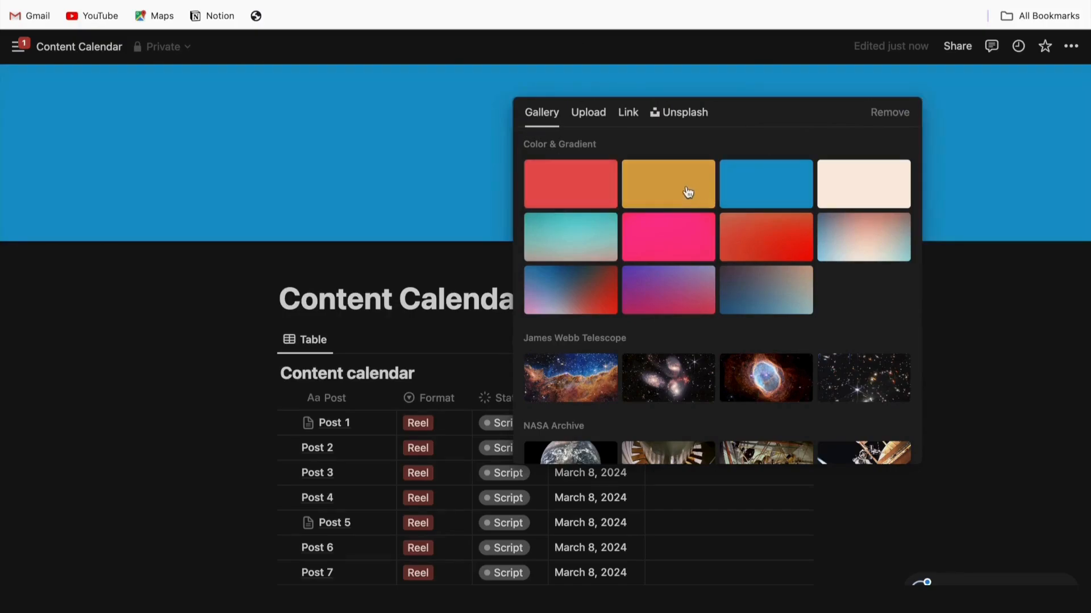
# - Search Unsplash for "teeth" and set the Candid photo of hands holding dental products as the page cover
pyautogui.click(591, 122)
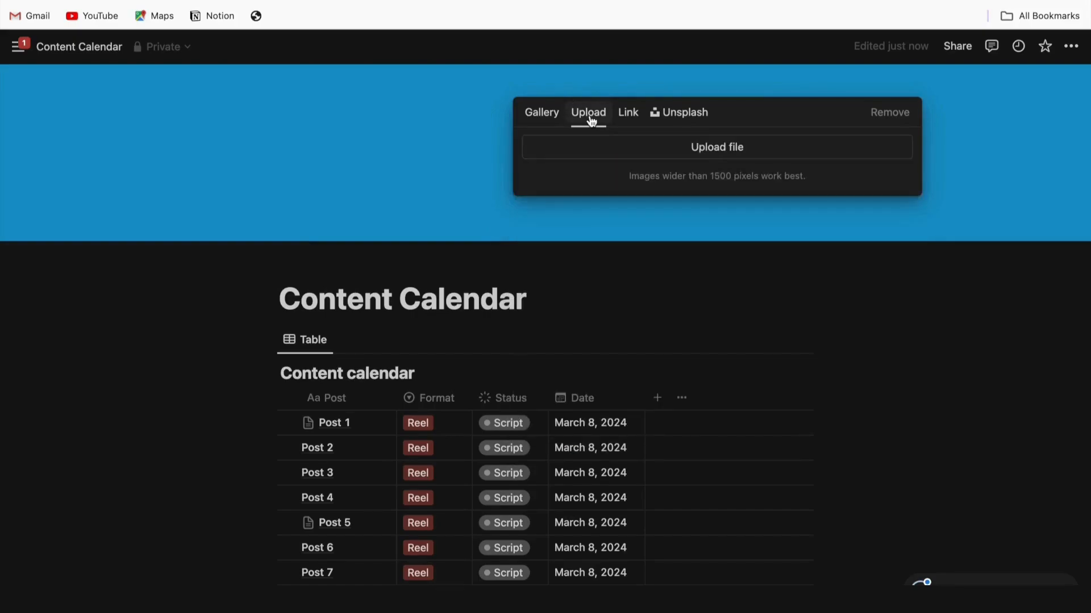
pyautogui.click(637, 122)
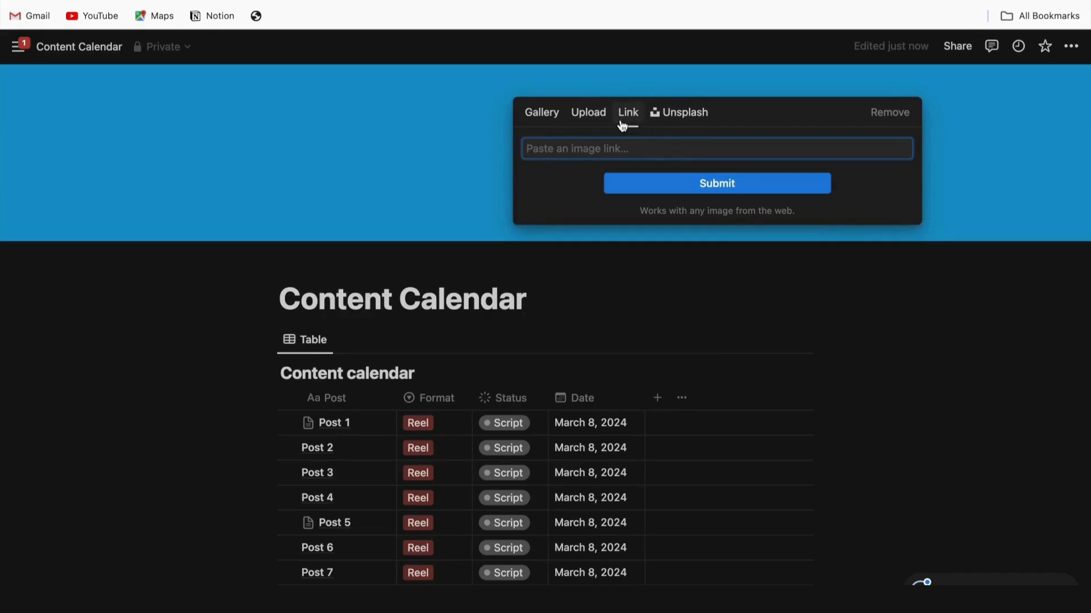
pyautogui.click(687, 114)
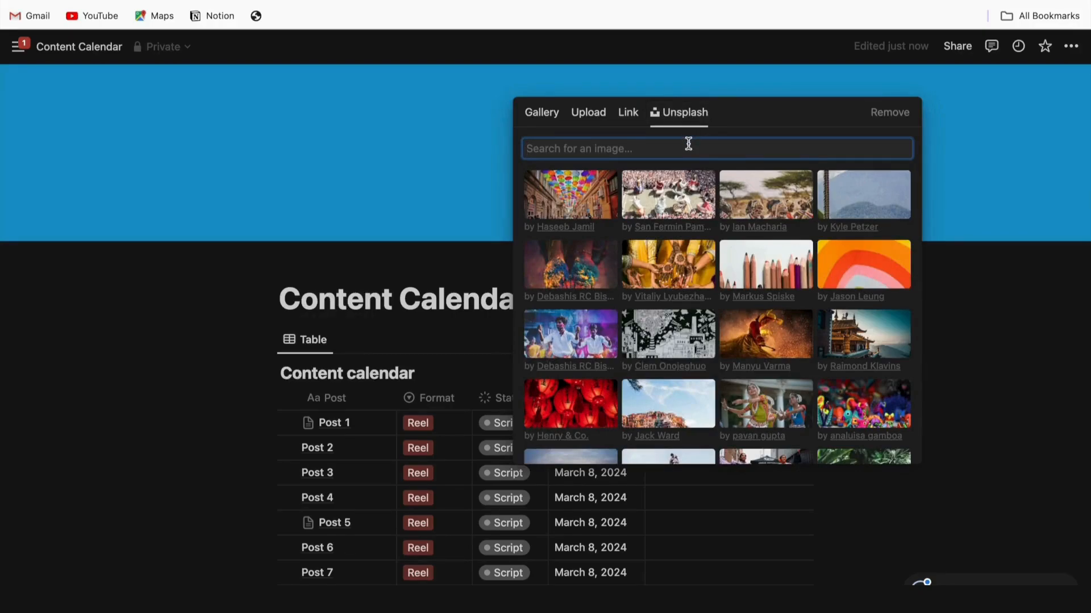
pyautogui.write('teeth')
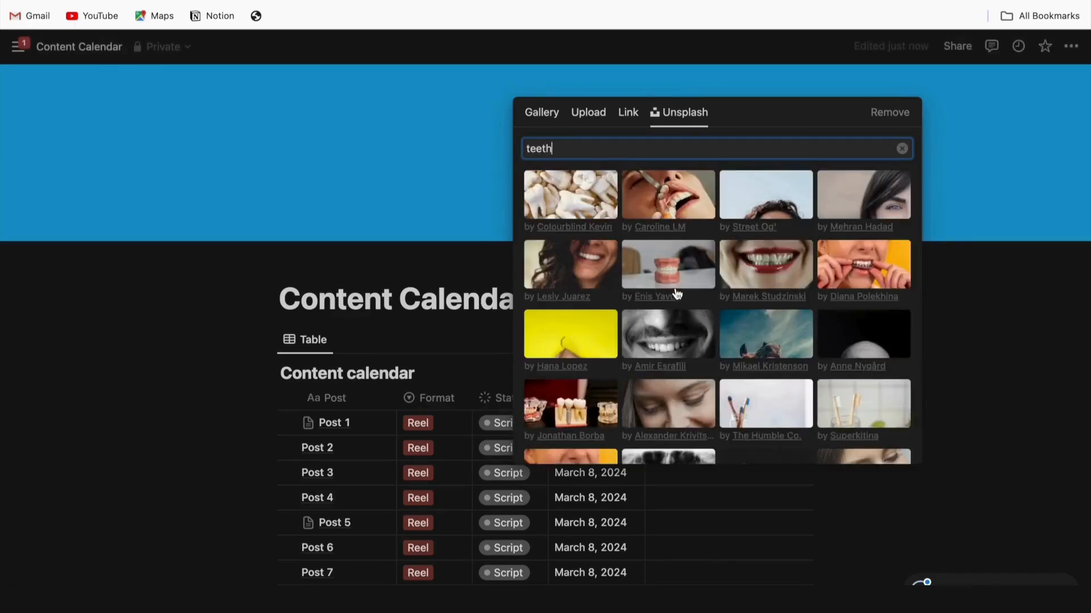
pyautogui.scroll(-5, 680, 318)
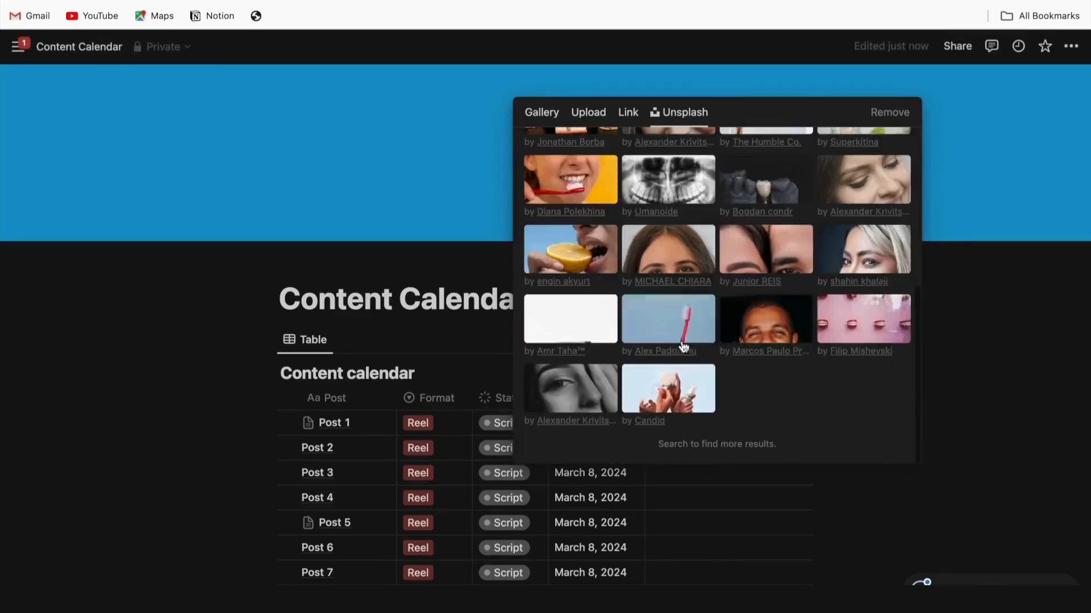
pyautogui.click(665, 399)
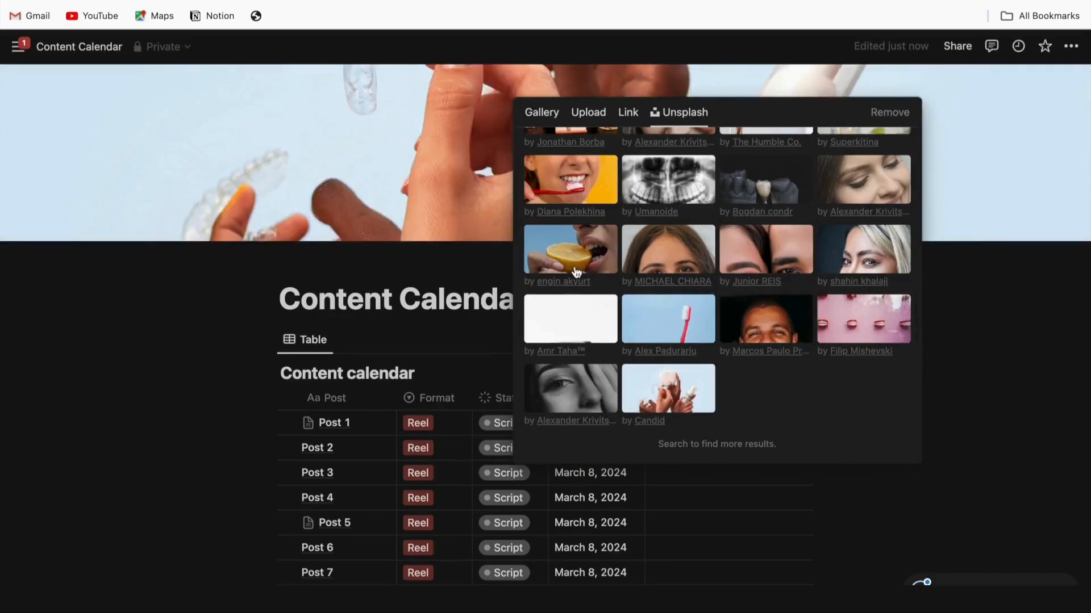
pyautogui.click(464, 168)
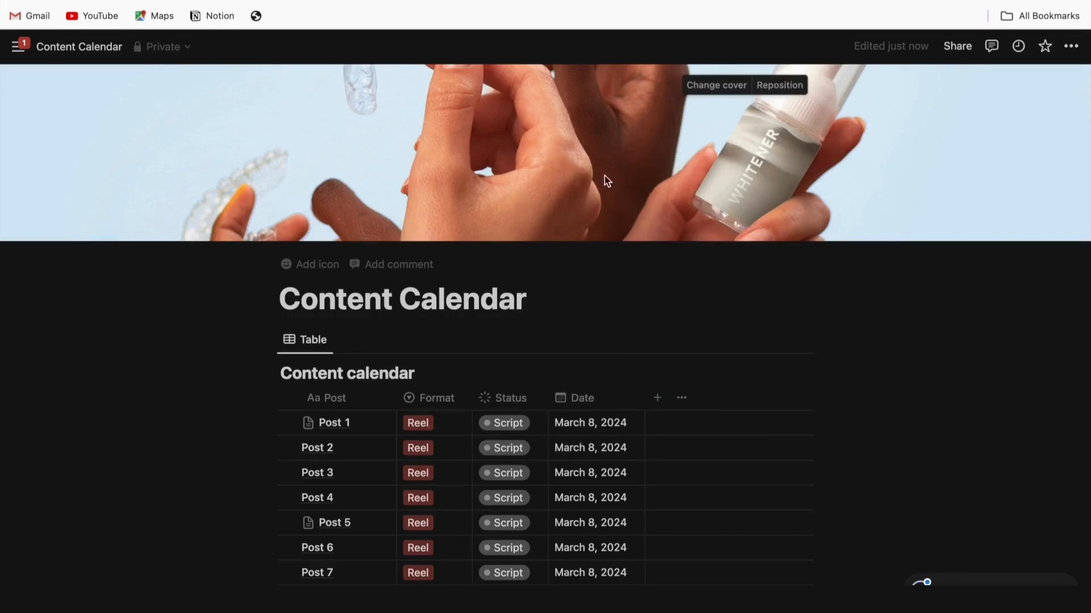
# - Reposition the cover image downward so the white case and clear aligner show, and keep that position
pyautogui.click(778, 86)
pyautogui.moveTo(673, 126); pyautogui.dragTo(663, 171)
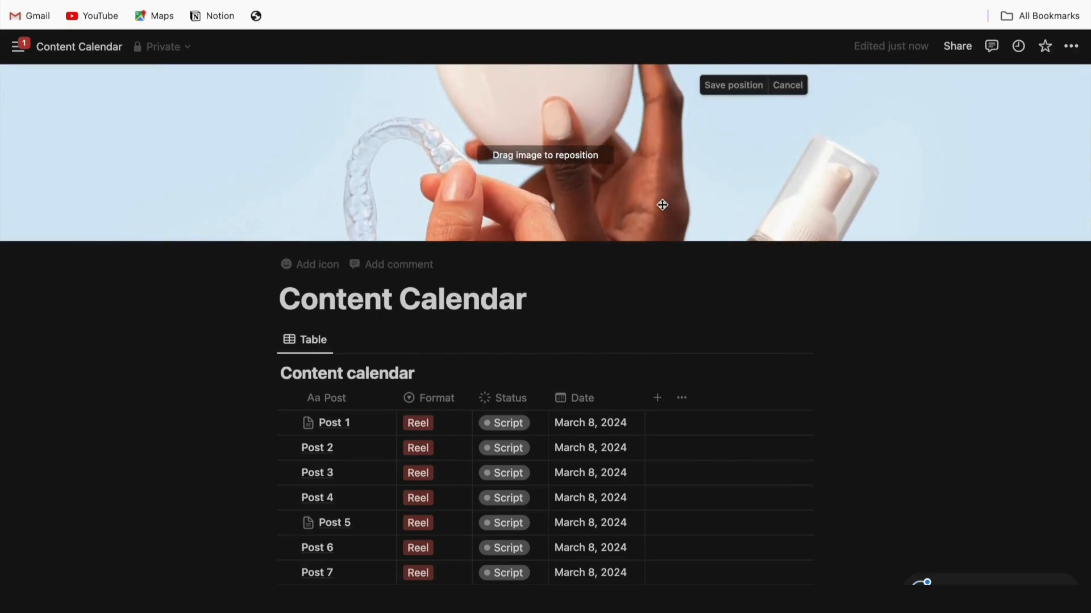
pyautogui.click(694, 288)
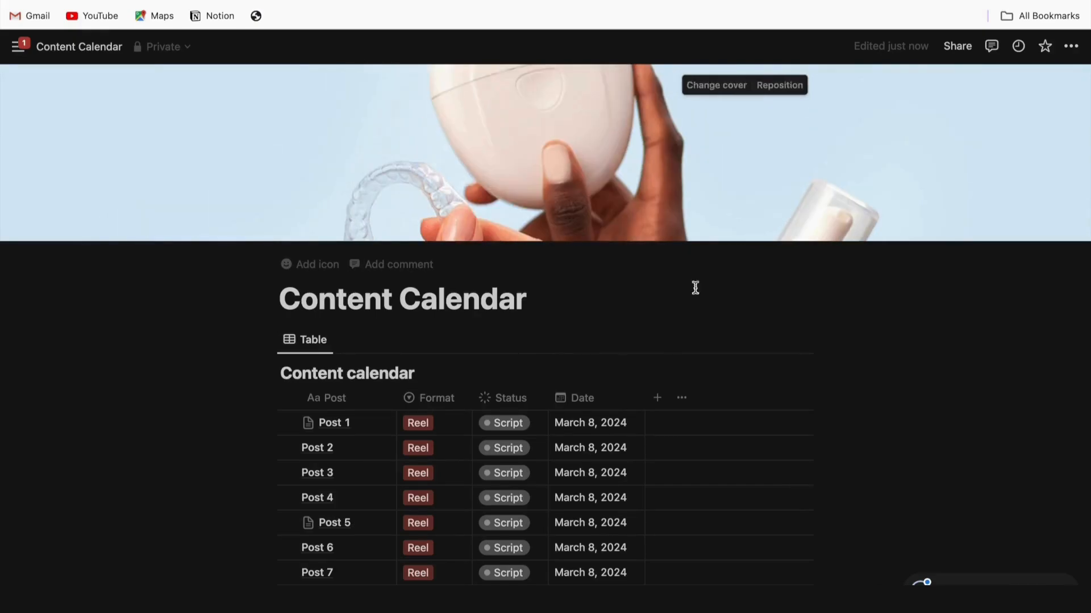
pyautogui.click(683, 294)
pyautogui.scroll(-1, 683, 294)
pyautogui.scroll(1, 683, 294)
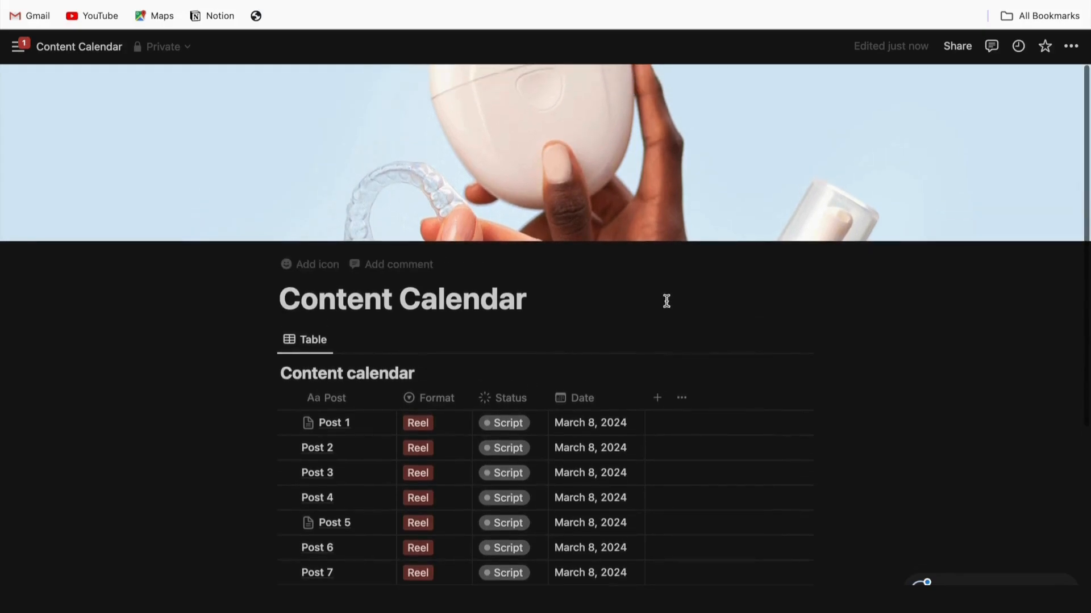
# - Add an icon to the Content Calendar page, filtering emojis by "teeth" and choosing the tooth
pyautogui.click(317, 267)
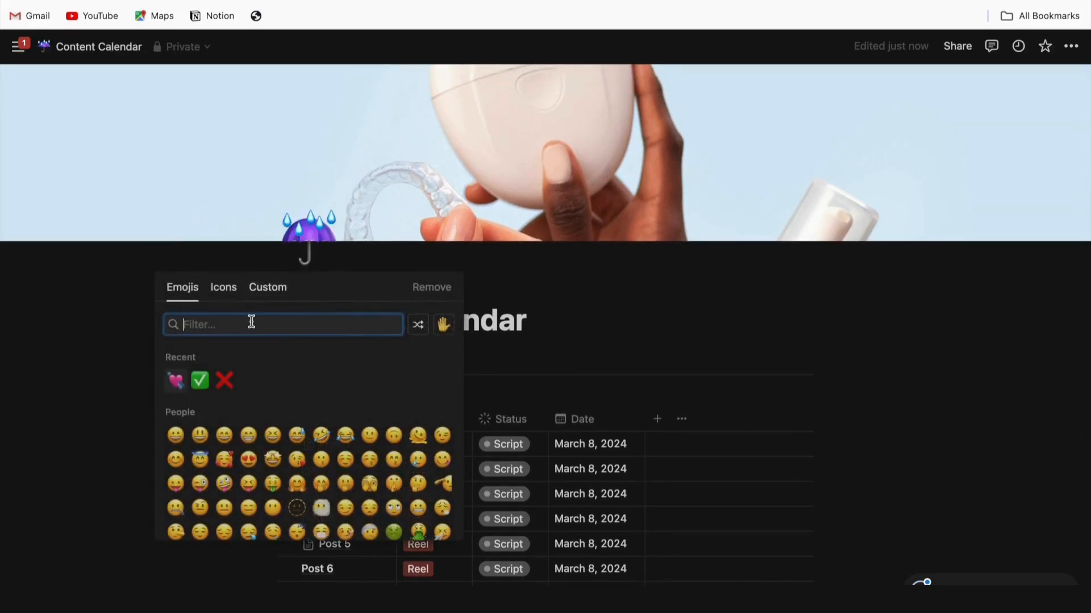
pyautogui.write('teeth')
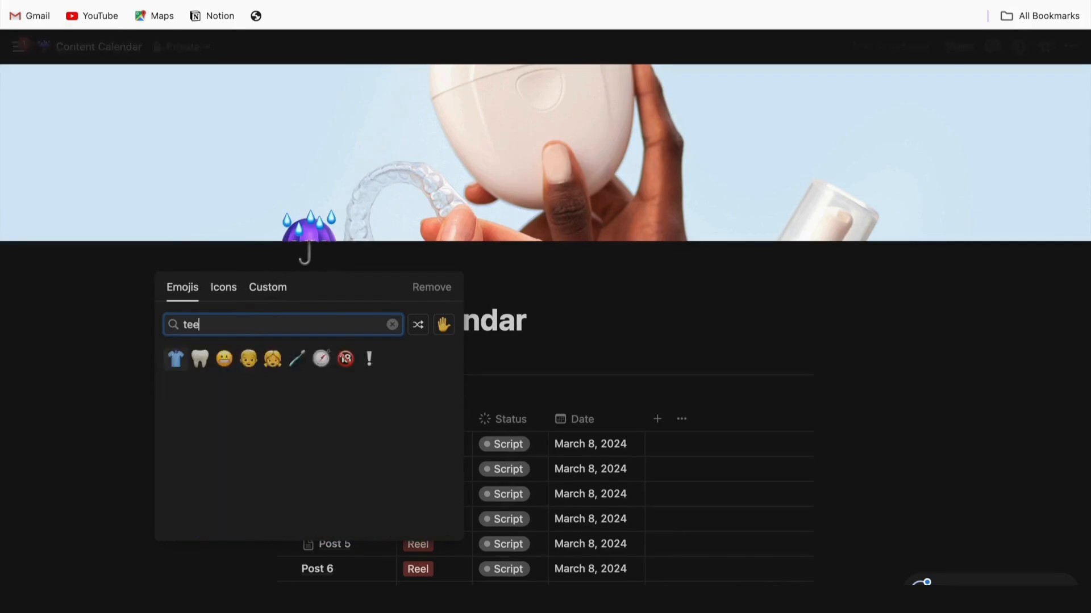
pyautogui.press('Return')
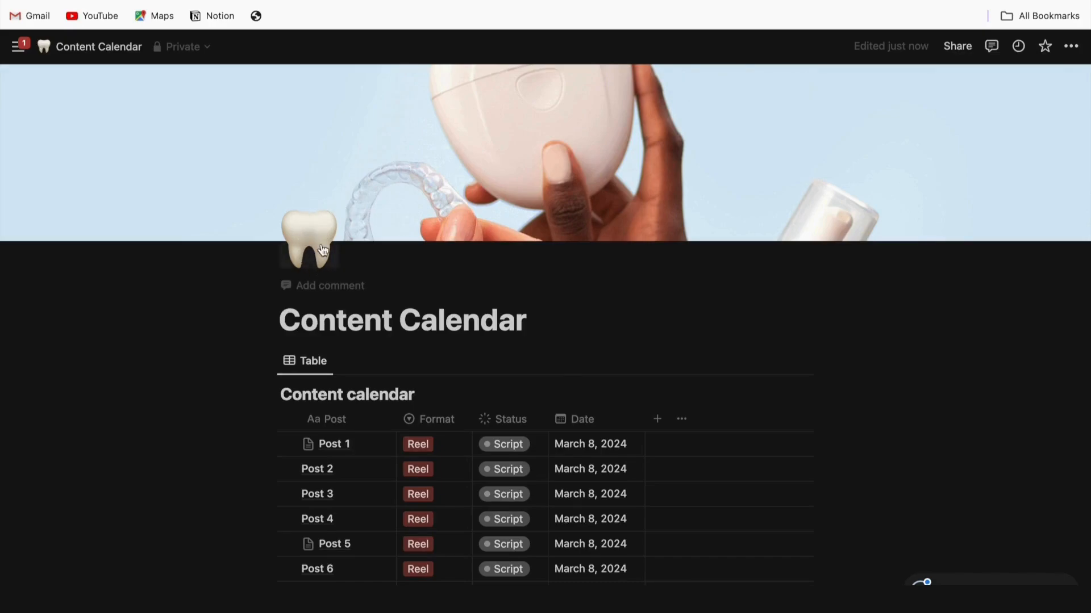
# - Open the Post 1 entry from the Content calendar table and give it the toothbrush emoji icon
pyautogui.scroll(-1, 322, 250)
pyautogui.scroll(1, 503, 307)
pyautogui.scroll(-2, 503, 307)
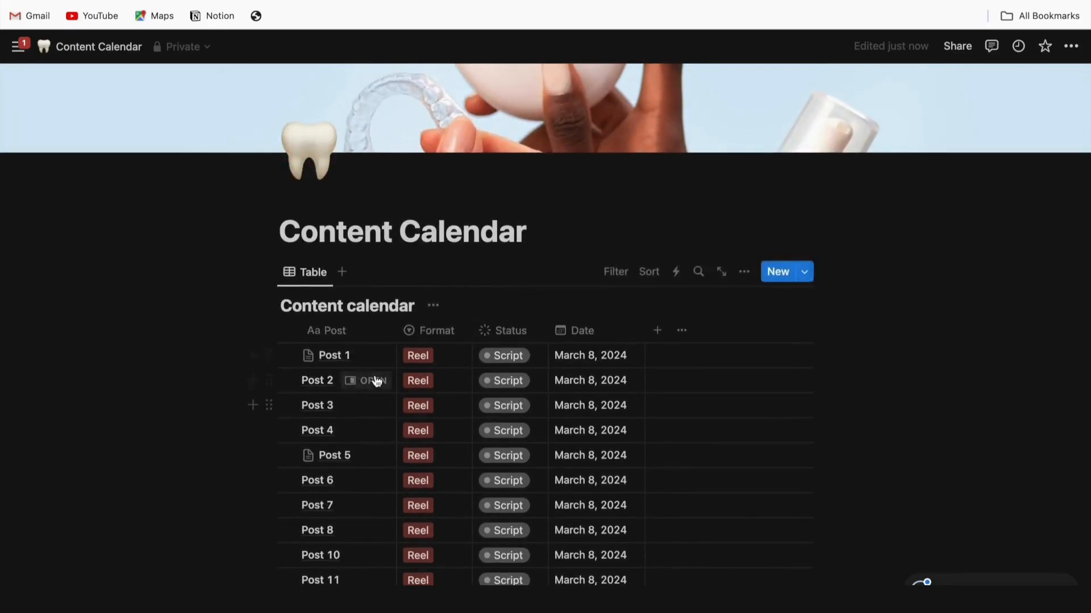
pyautogui.click(368, 355)
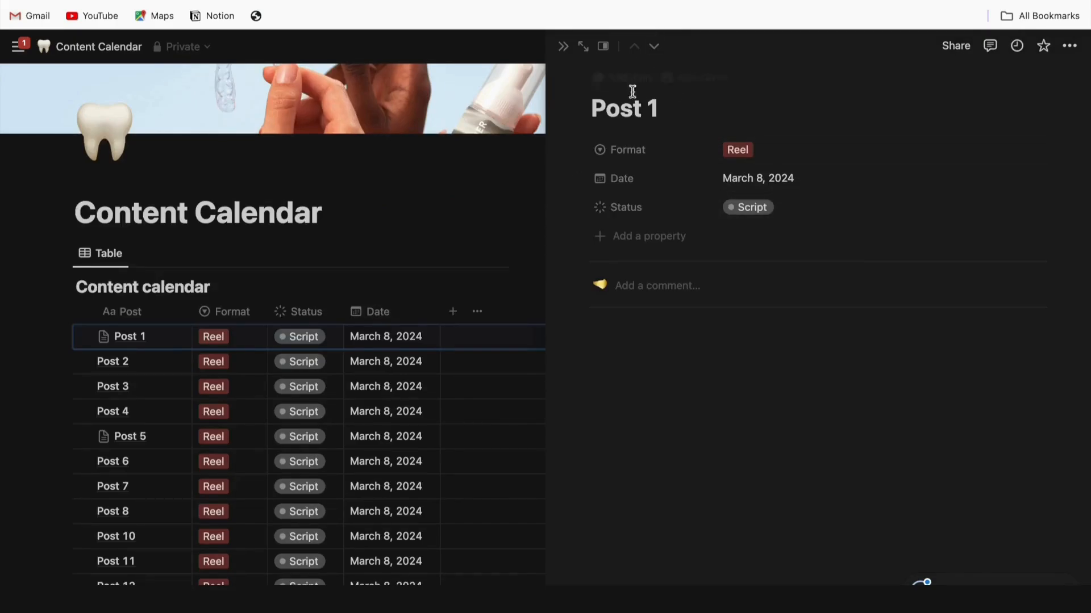
pyautogui.moveTo(621, 85)
pyautogui.click(623, 80)
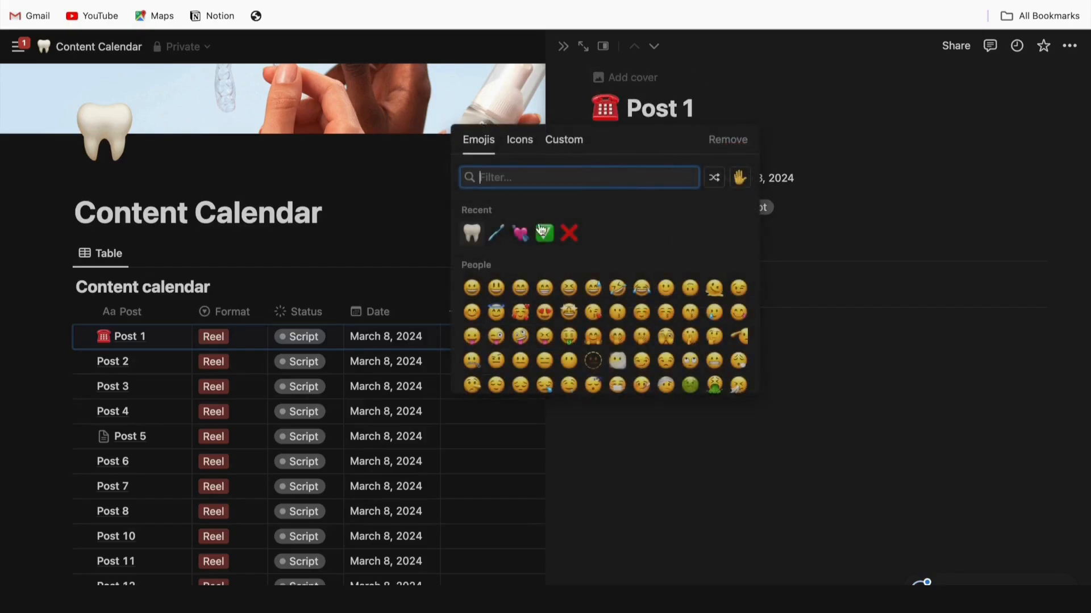
pyautogui.click(472, 233)
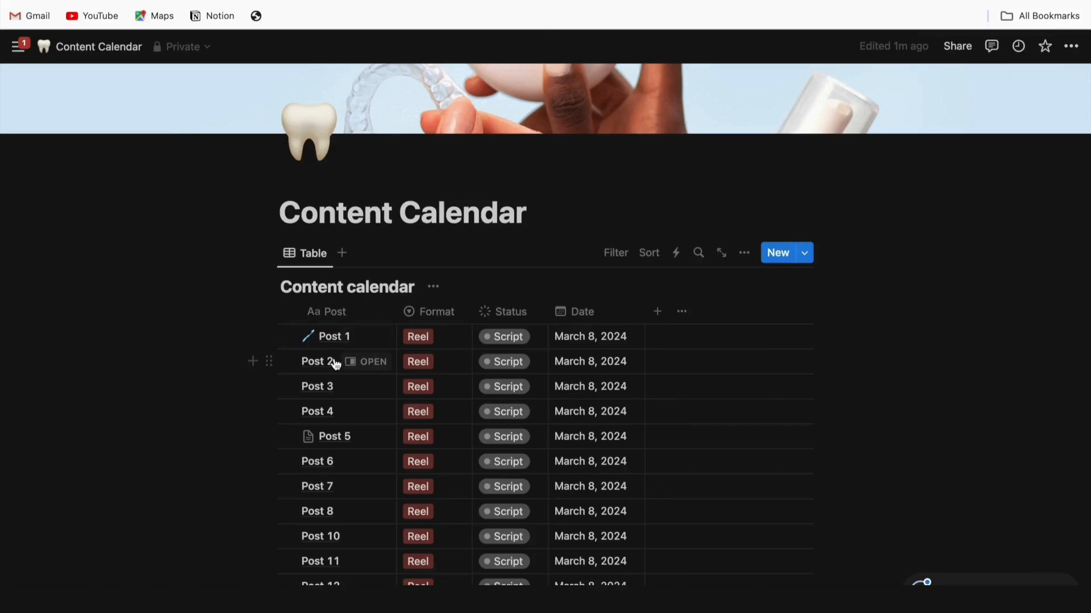
pyautogui.click(335, 360)
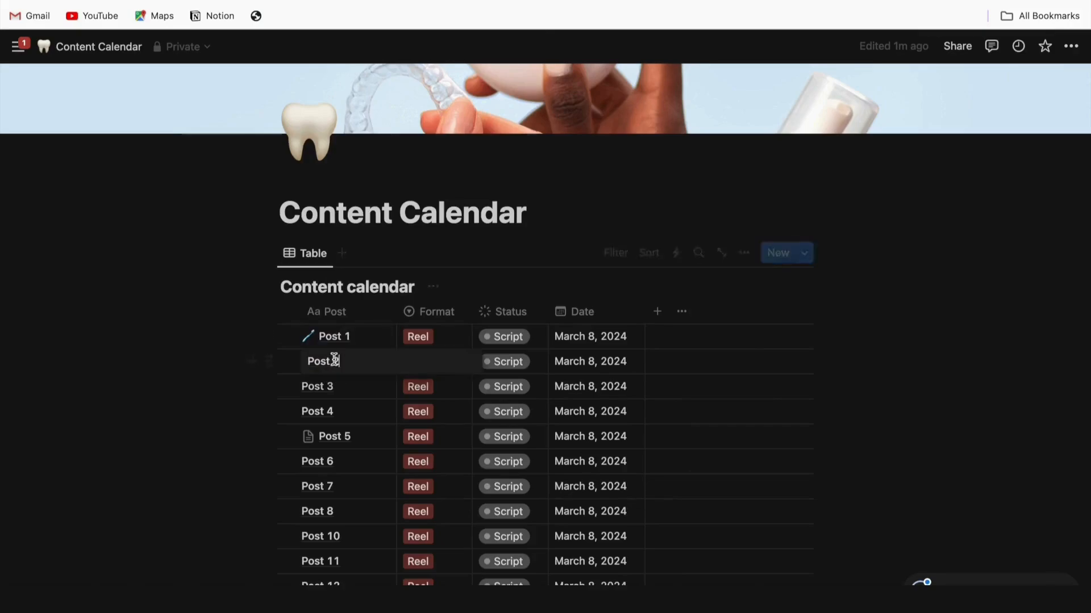
pyautogui.press('Escape')
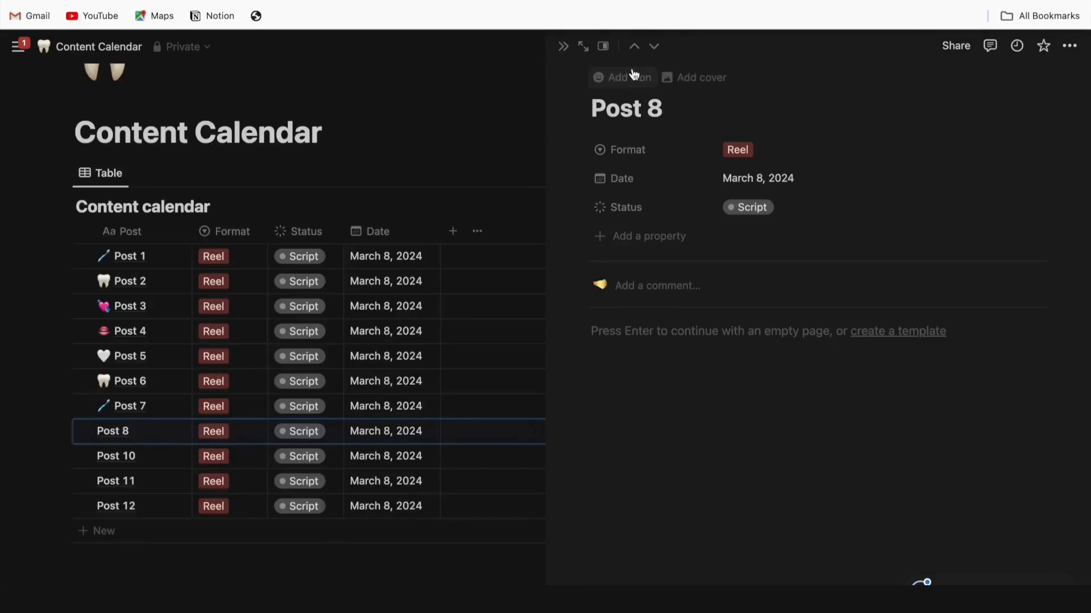
# - Add an icon to Post 8, using the white heart from the recent emojis, and return to the table
pyautogui.click(628, 75)
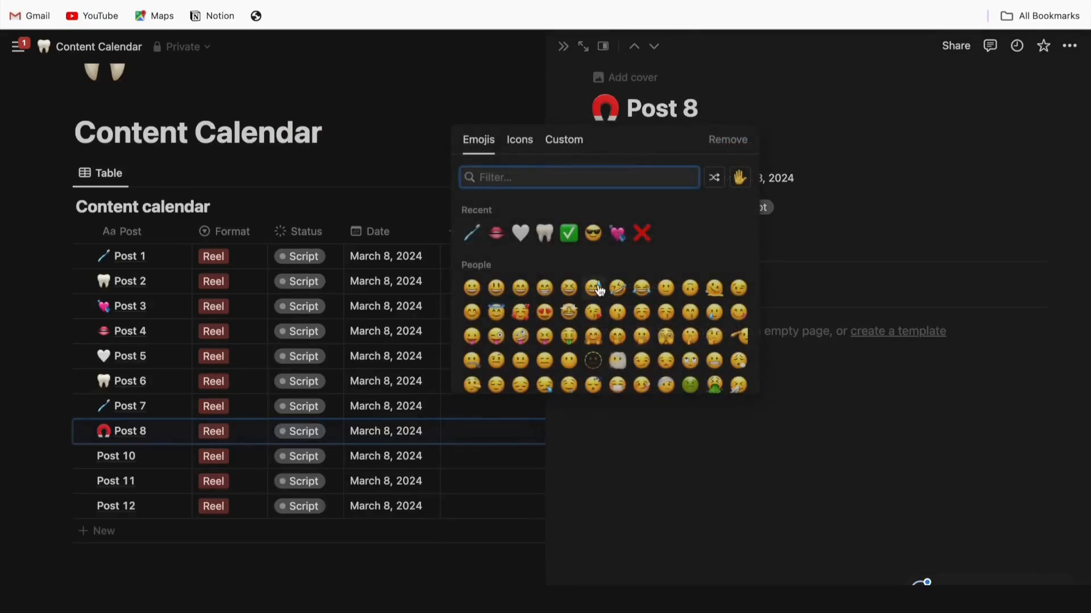
pyautogui.scroll(-1, 601, 291)
pyautogui.scroll(-2, 601, 288)
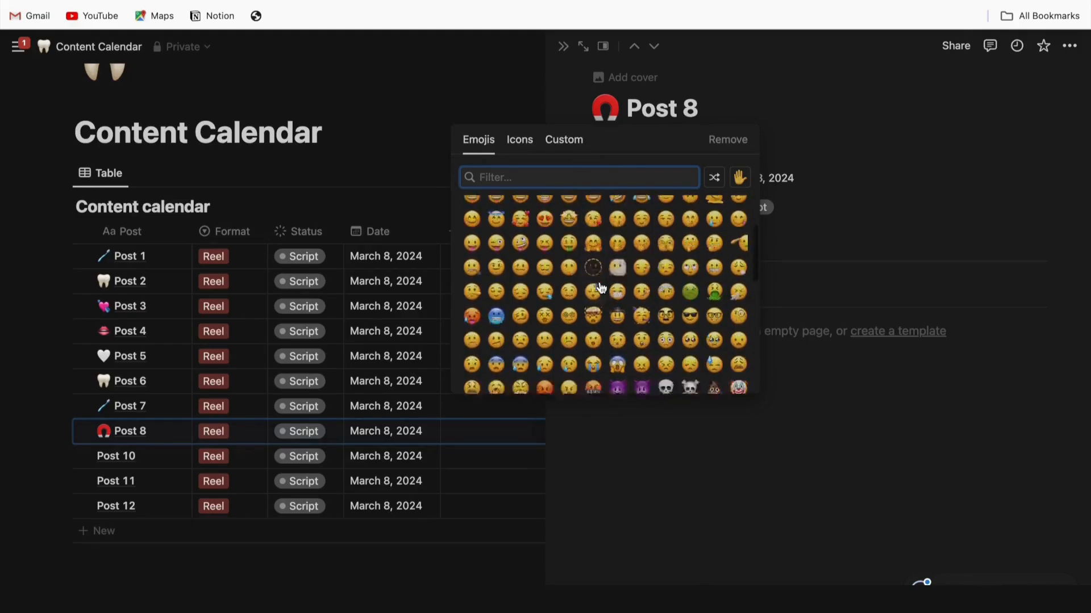
pyautogui.scroll(3, 601, 288)
pyautogui.click(520, 233)
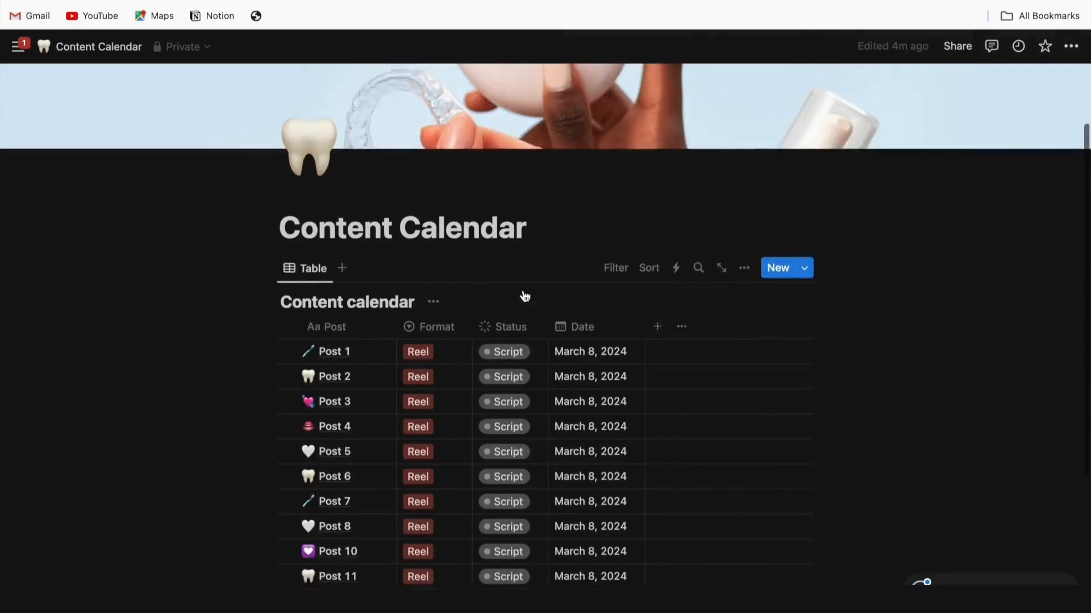
pyautogui.click(521, 294)
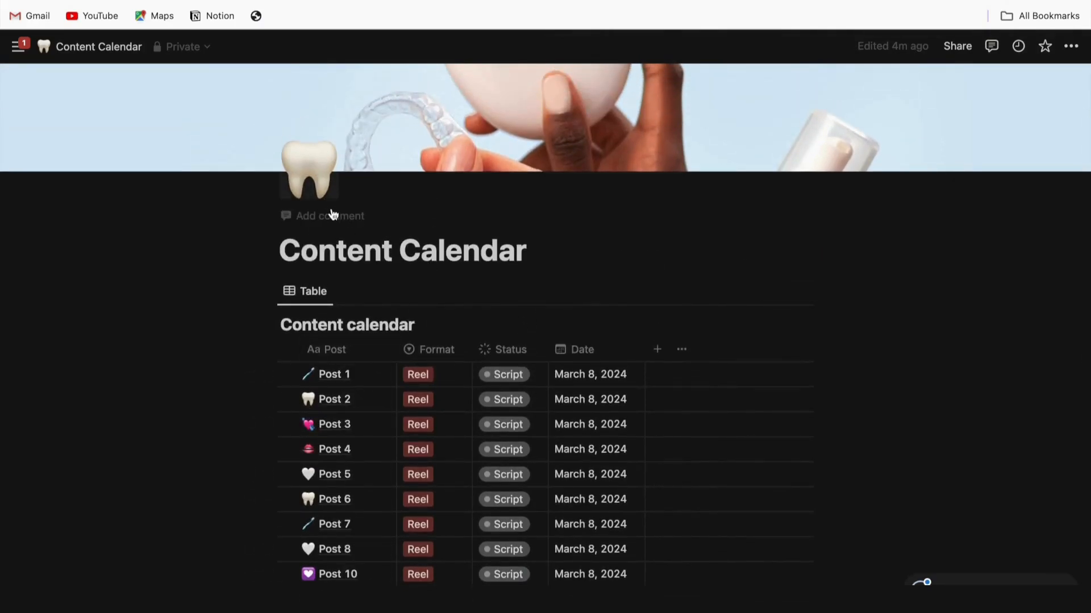
# - Set the Format of Post 2 to Story and the Format of Post 3 to Photo
pyautogui.scroll(-3, 420, 317)
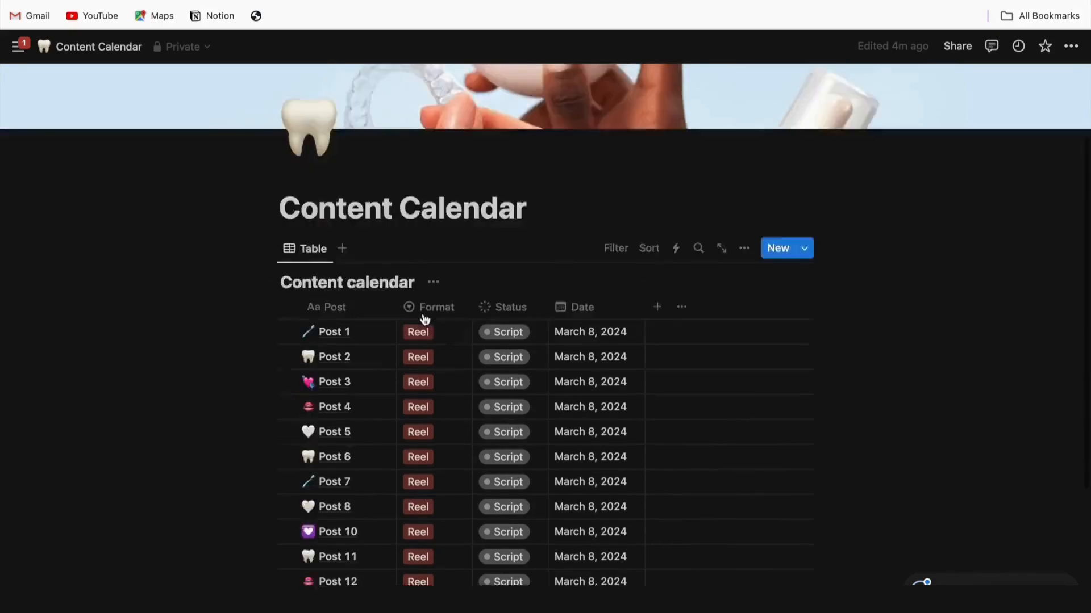
pyautogui.click(425, 281)
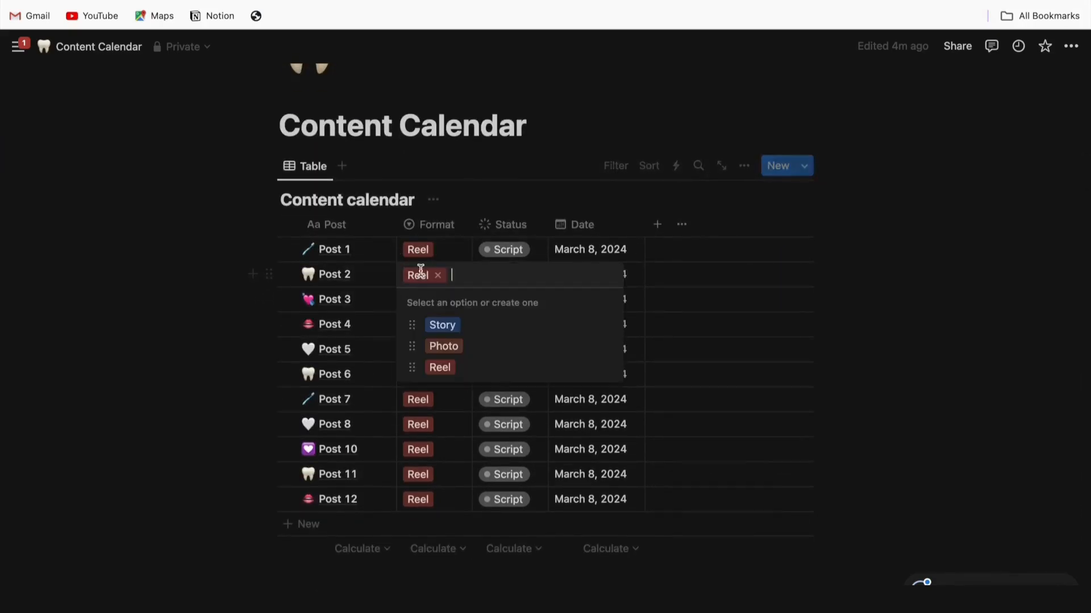
pyautogui.click(448, 323)
pyautogui.click(435, 300)
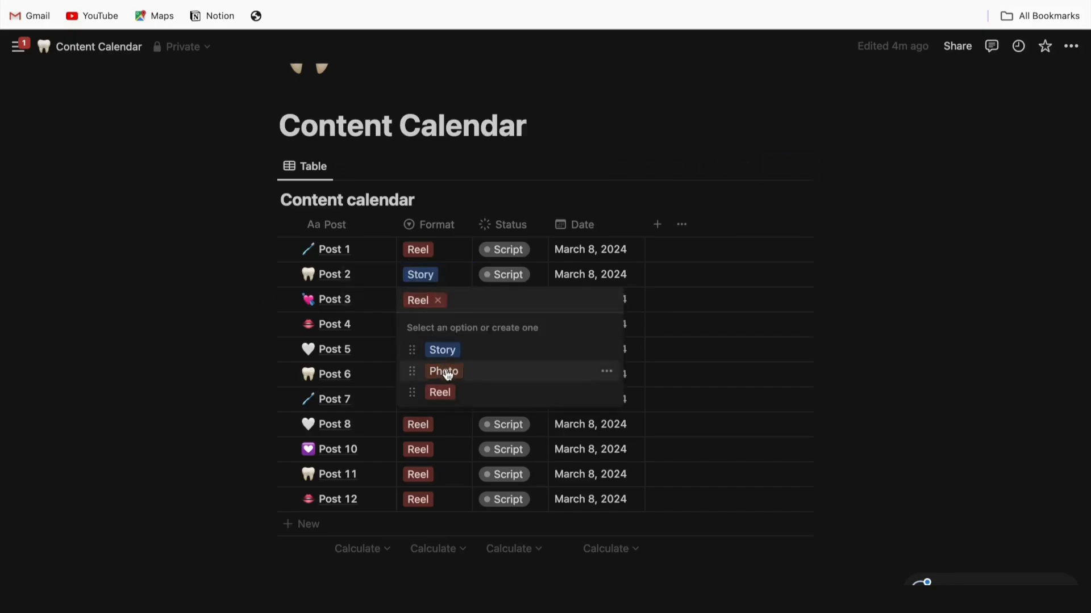
pyautogui.click(446, 372)
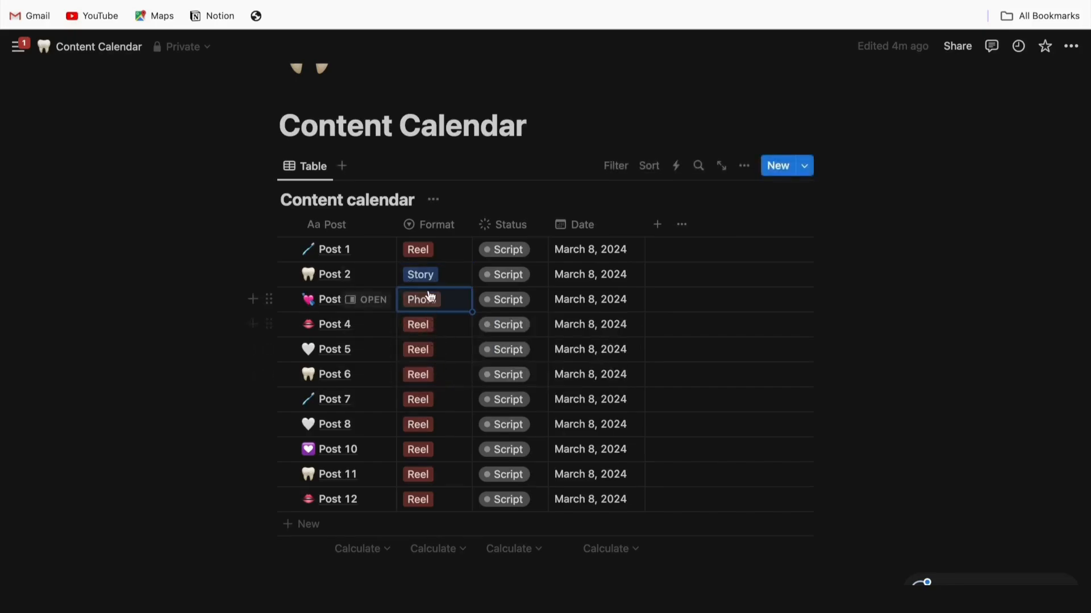
# - Set the Format values to Photo for Post 1, Reel for Post 2 and Story for Post 3
pyautogui.click(452, 250)
pyautogui.click(459, 323)
pyautogui.click(429, 279)
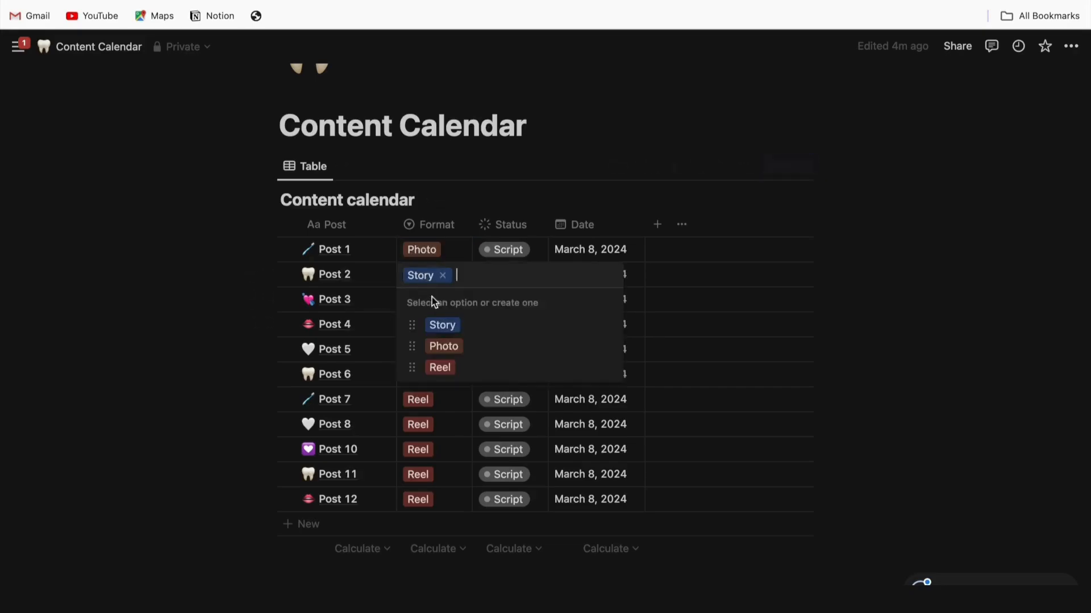
pyautogui.click(450, 375)
pyautogui.click(452, 301)
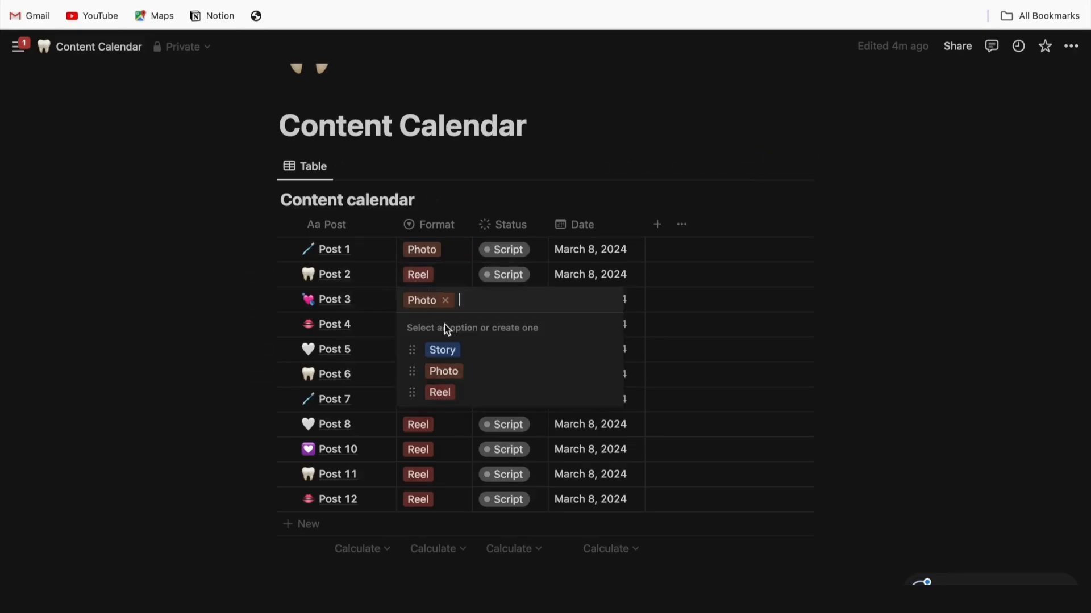
pyautogui.click(449, 349)
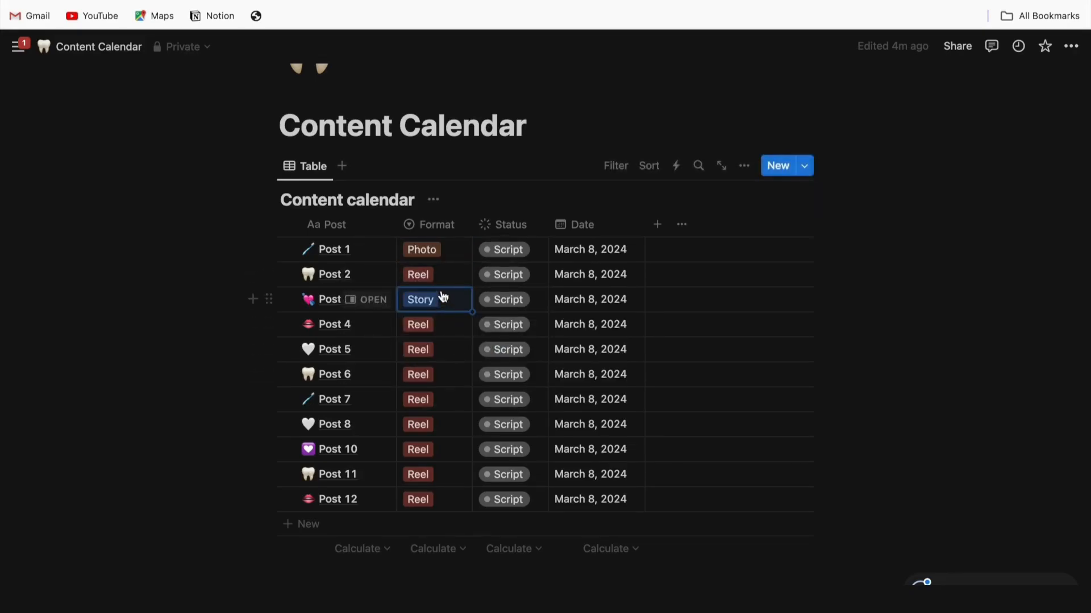
# - Edit the Format property and change the Photo option's color to purple
pyautogui.click(432, 226)
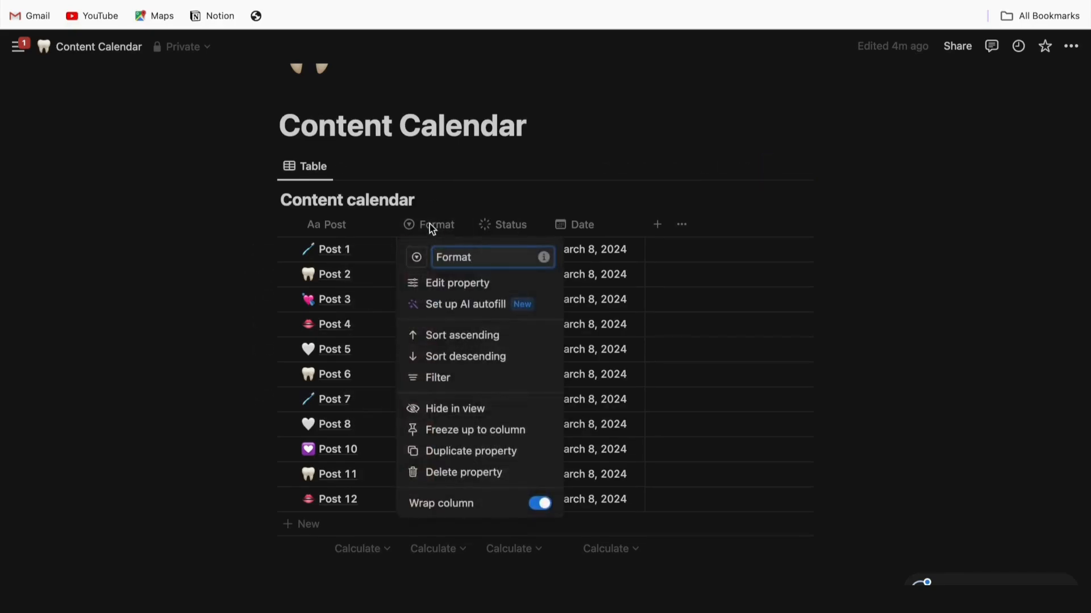
pyautogui.click(469, 284)
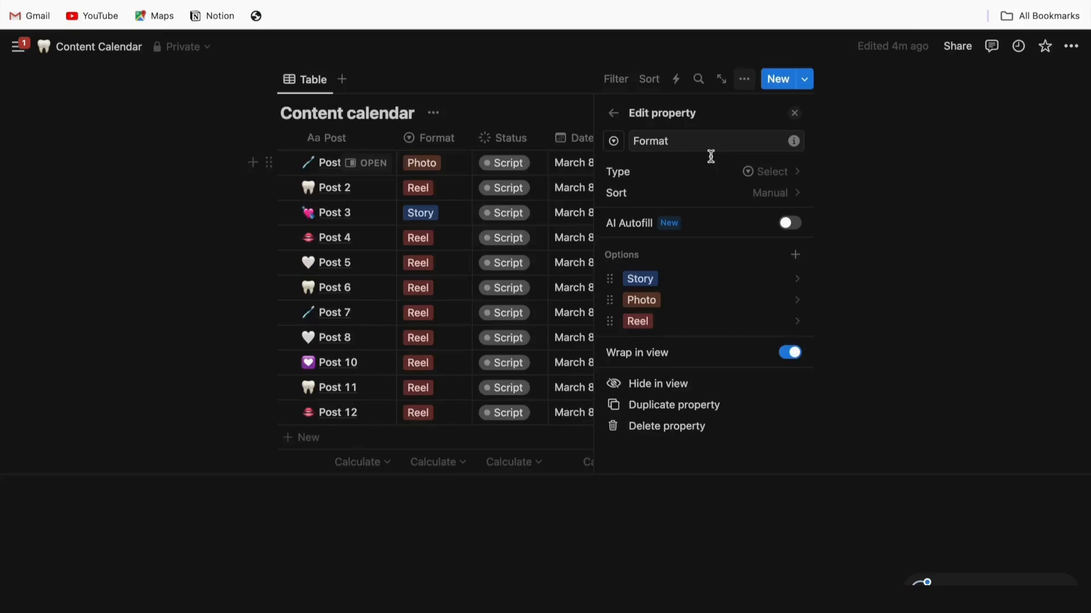
pyautogui.click(657, 307)
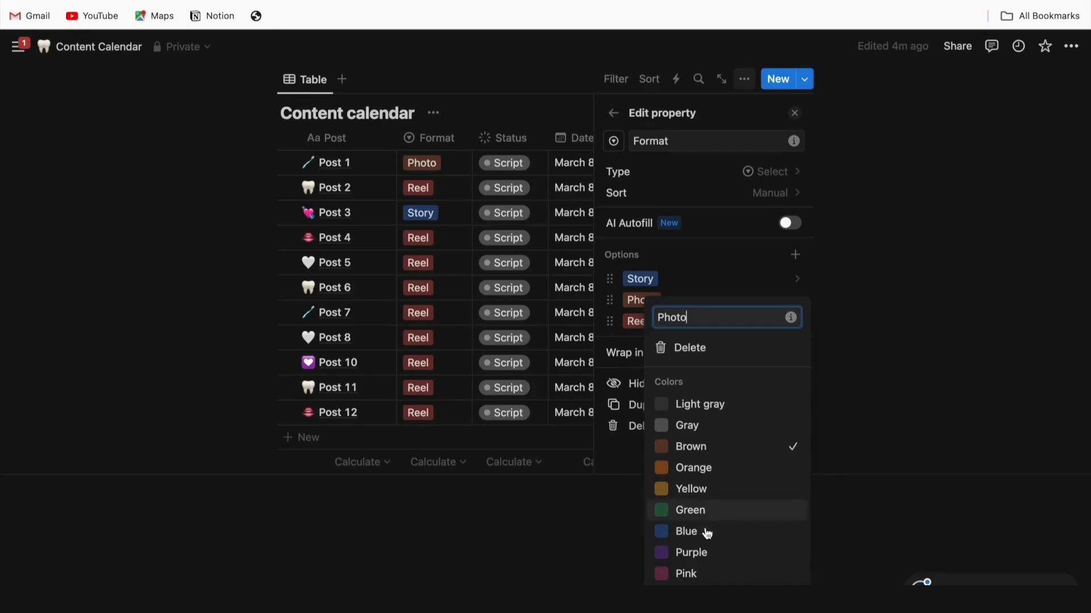
pyautogui.click(710, 552)
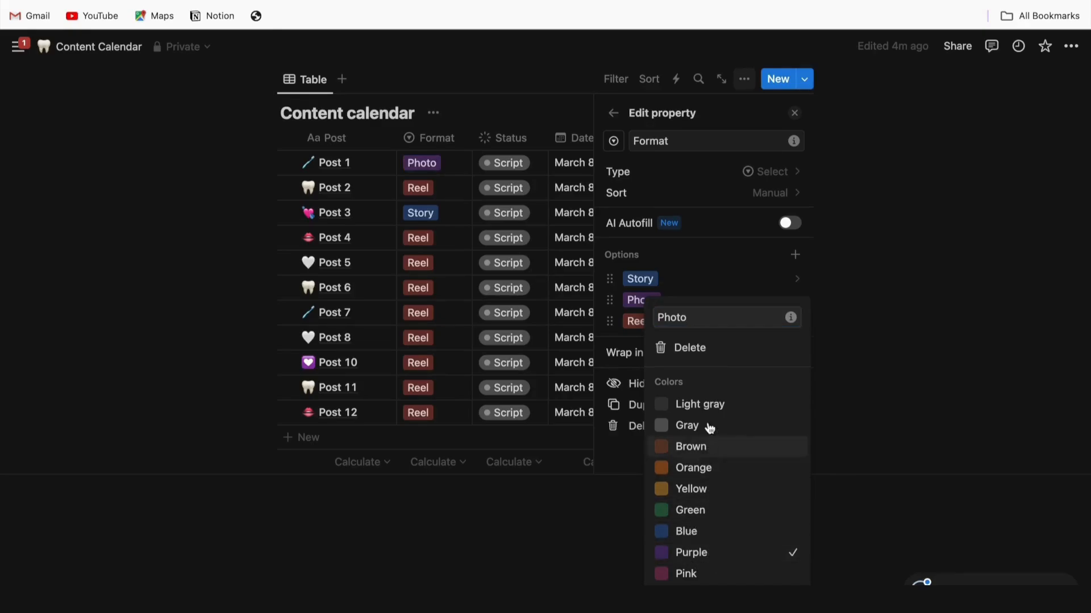
pyautogui.click(693, 273)
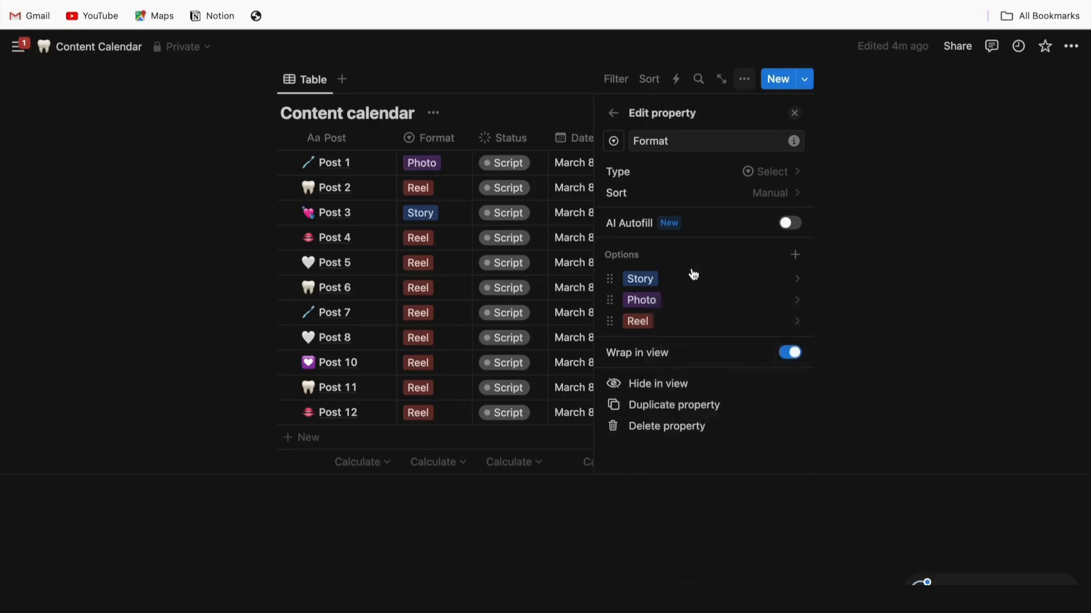
# - Color the Format property's Story option yellow and its Reel option green, and close the property settings
pyautogui.click(641, 284)
pyautogui.click(691, 482)
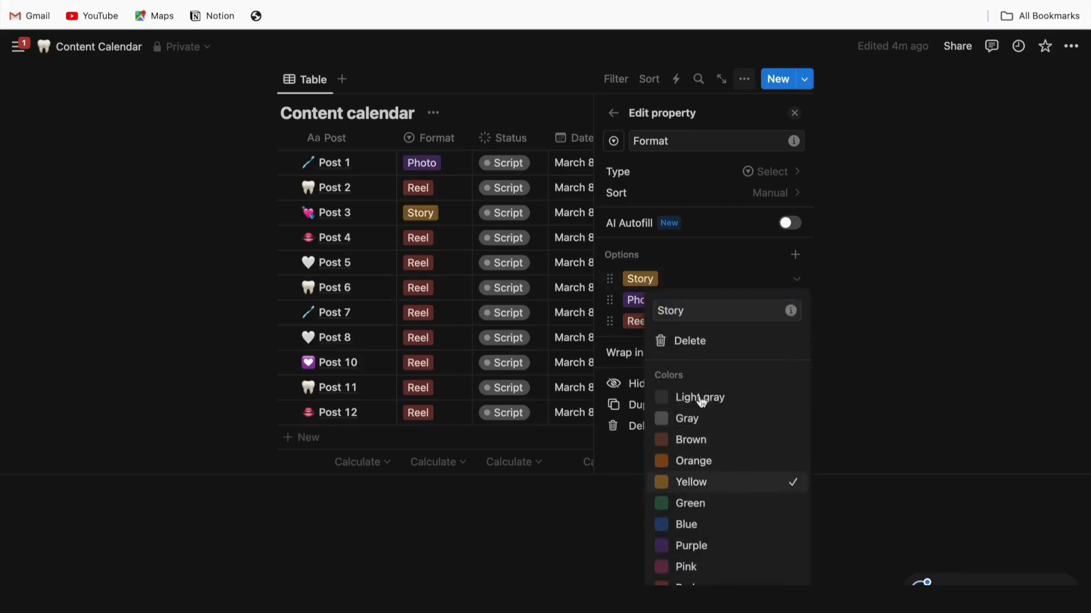
pyautogui.click(695, 258)
pyautogui.click(640, 320)
pyautogui.click(691, 511)
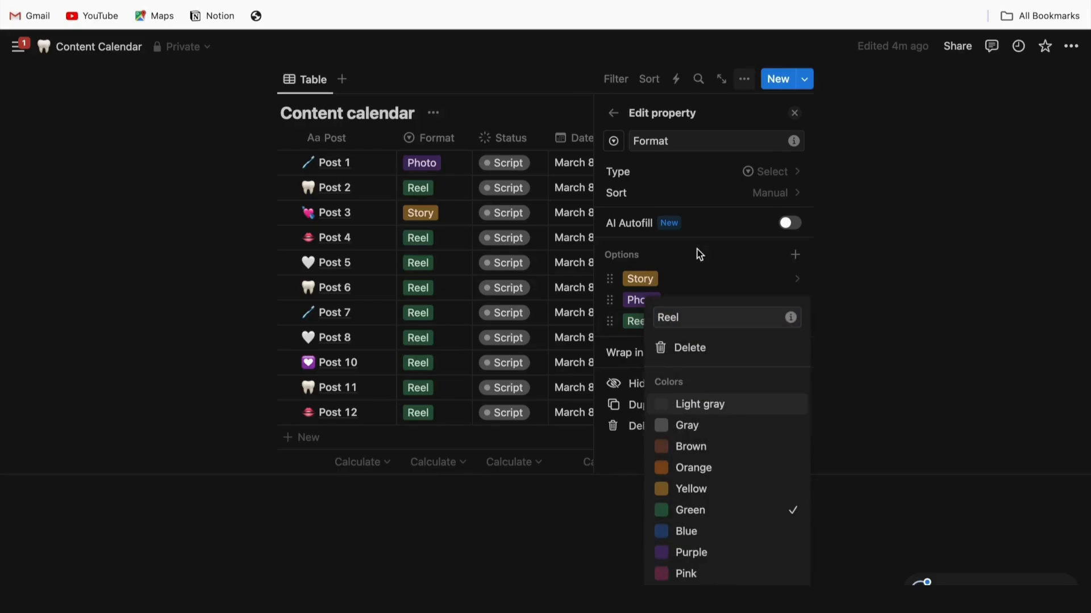
pyautogui.click(612, 115)
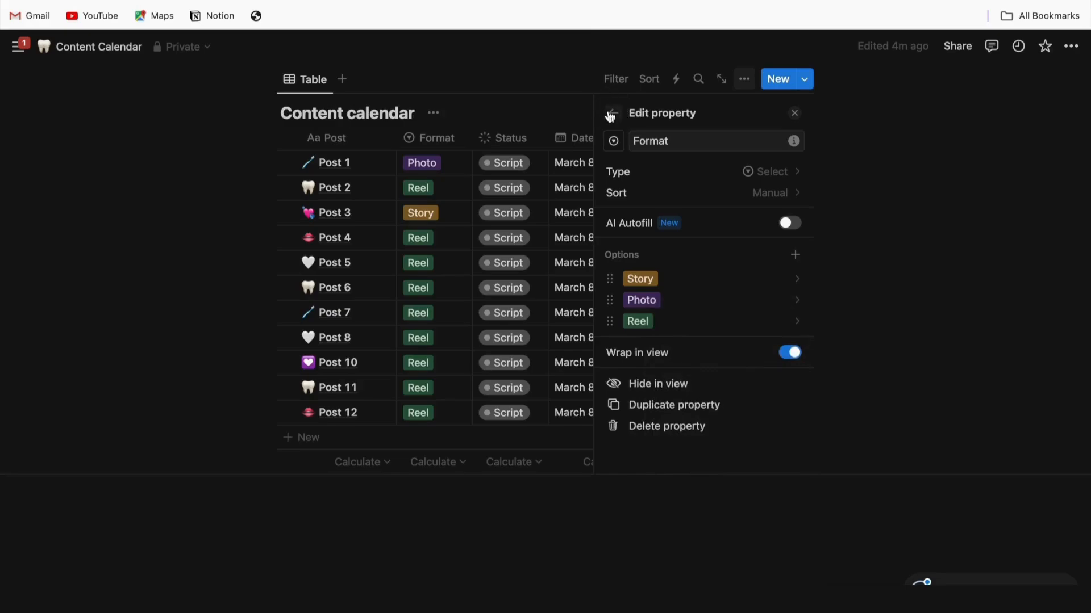
pyautogui.click(610, 117)
pyautogui.click(499, 103)
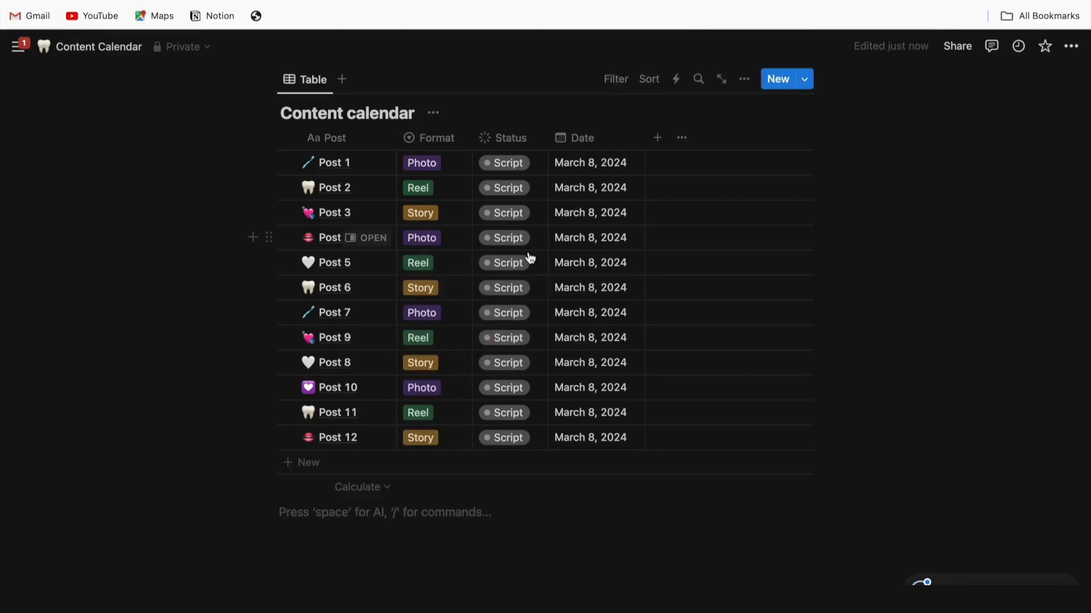
# - Open the Post 1 page in side peek and start an empty text line in its body
pyautogui.scroll(3, 540, 275)
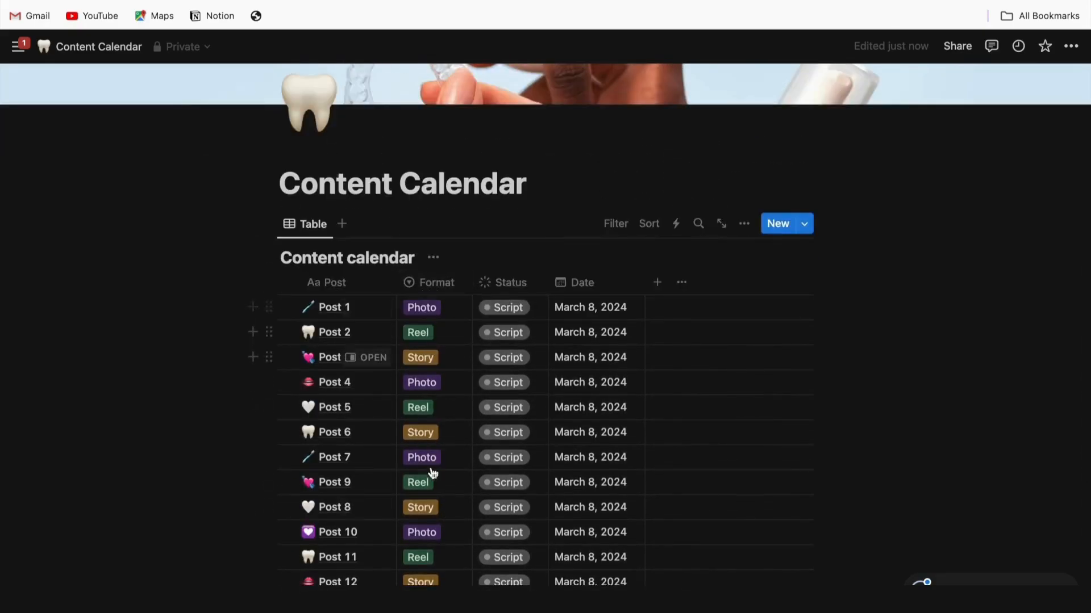
pyautogui.scroll(-1, 392, 443)
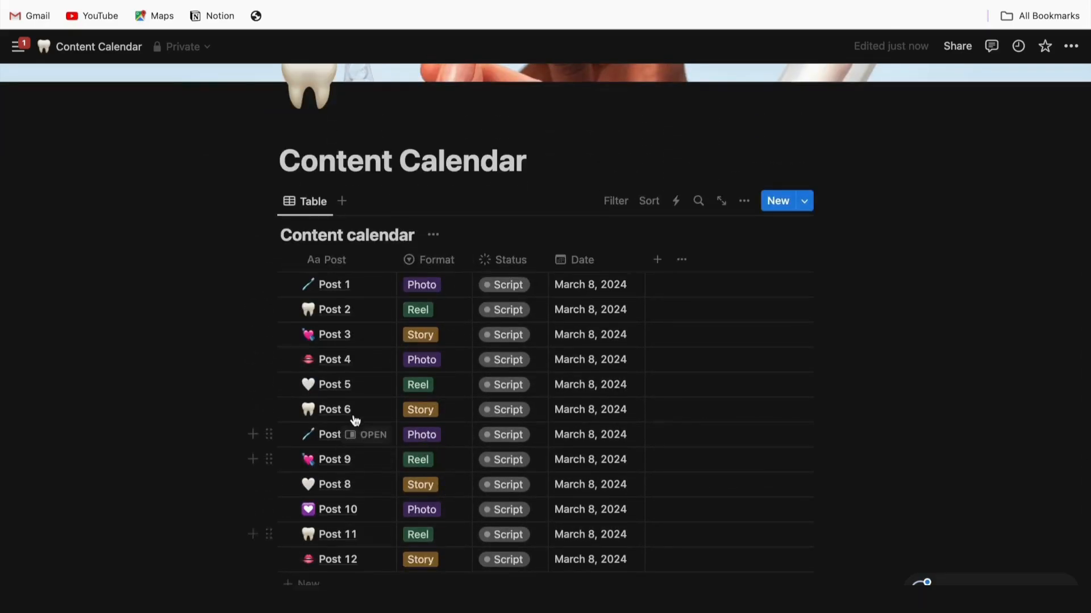
pyautogui.click(370, 286)
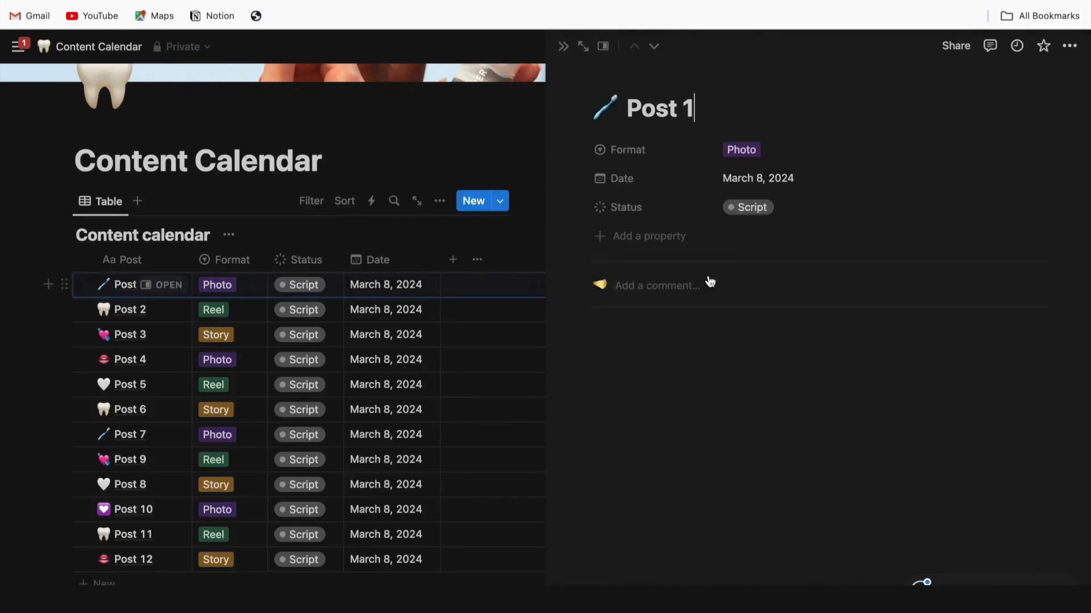
pyautogui.click(596, 335)
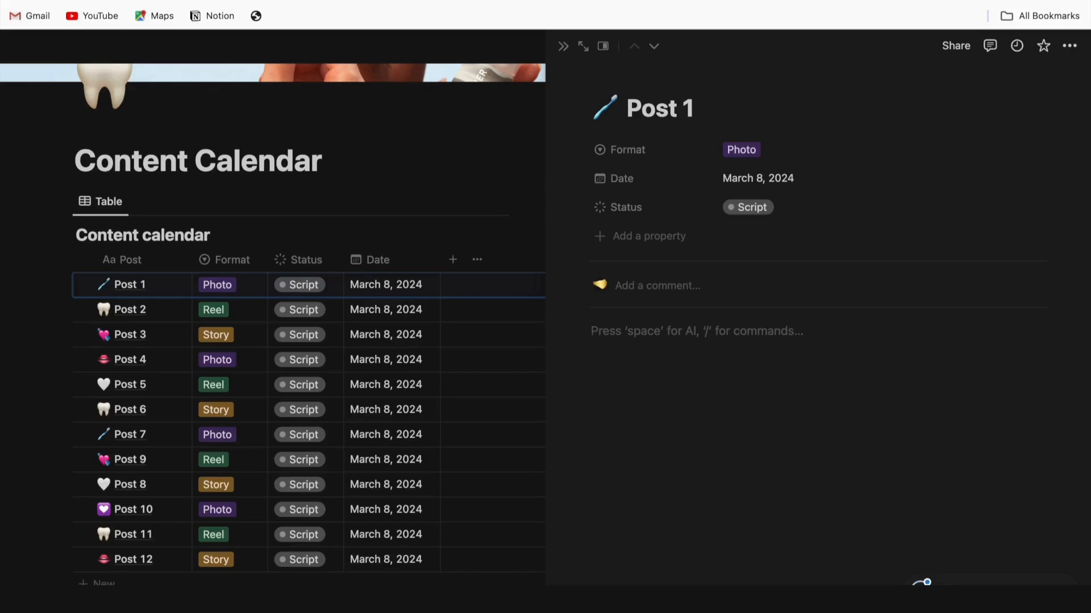
# - Generate a Notion AI social media post in Post 1 about "why business need a social media manager"
pyautogui.write('/')
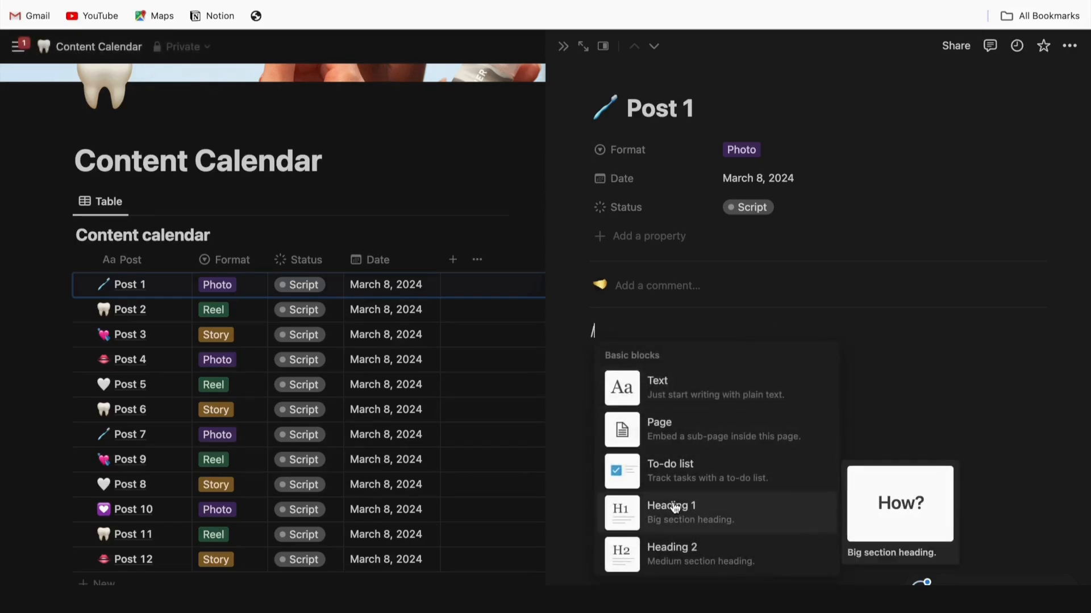
pyautogui.scroll(-5, 675, 507)
pyautogui.scroll(-6, 675, 507)
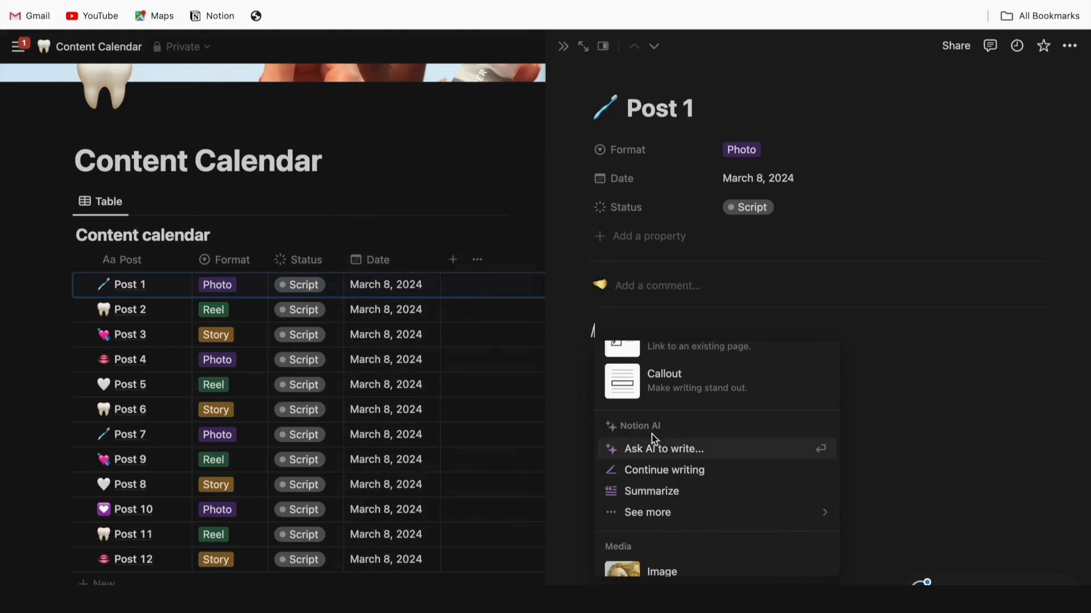
pyautogui.click(660, 512)
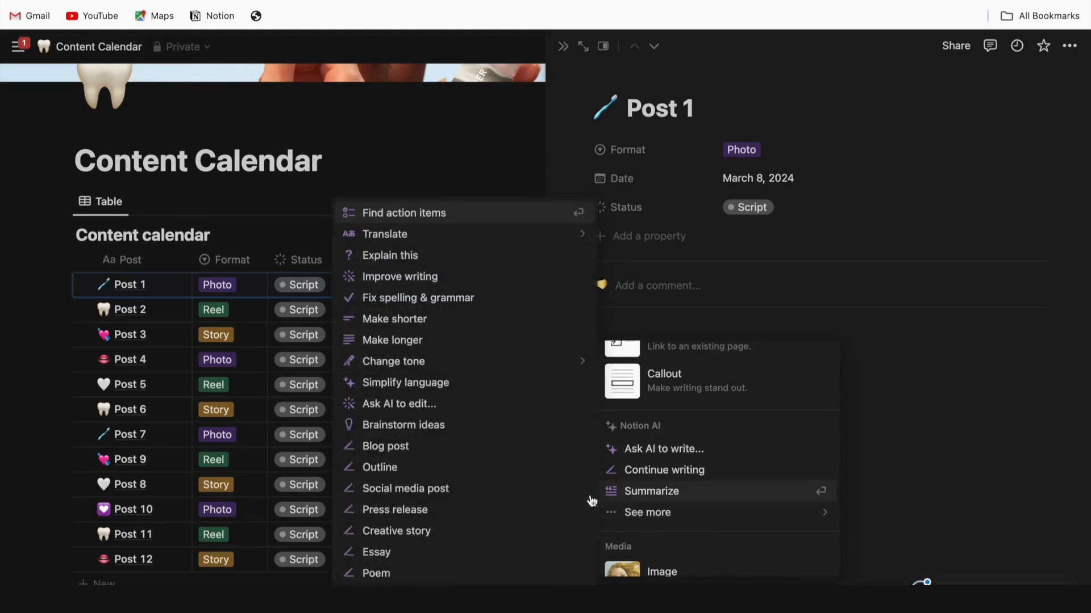
pyautogui.click(471, 492)
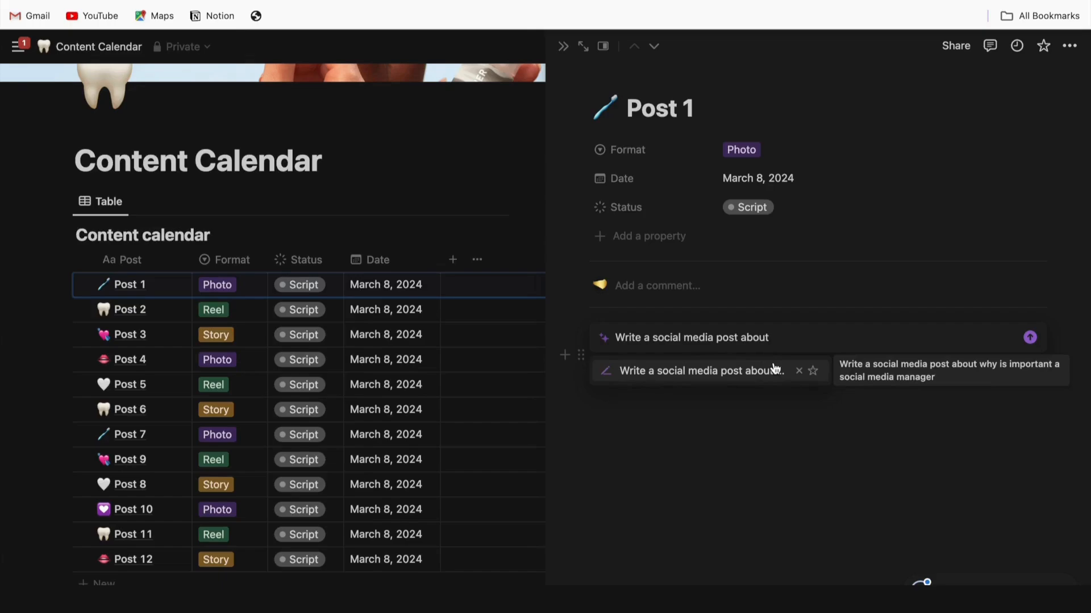
pyautogui.write('why b')
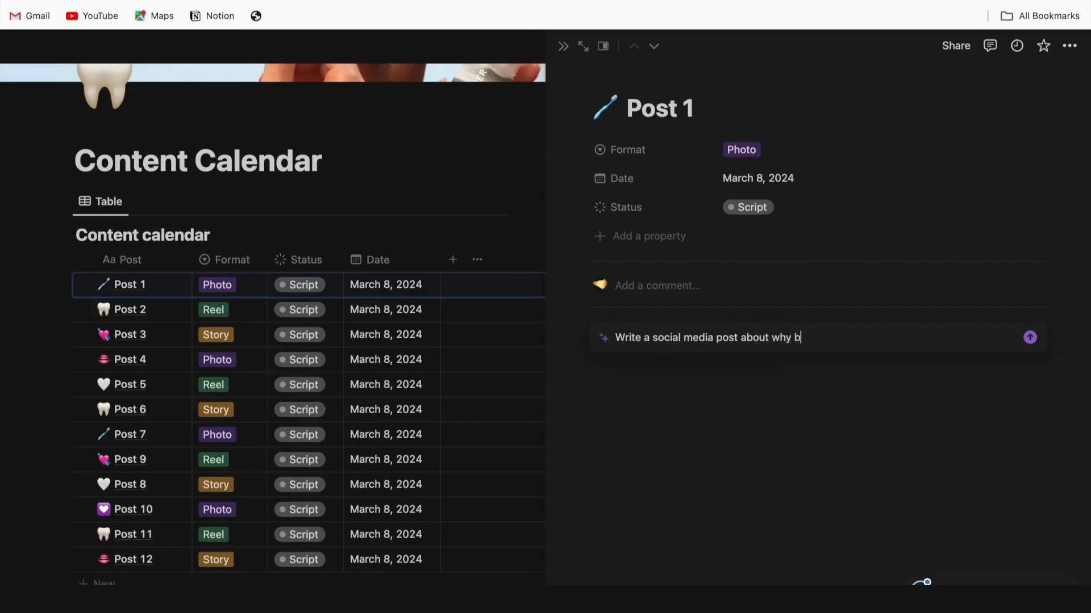
pyautogui.write('usiness need a soc')
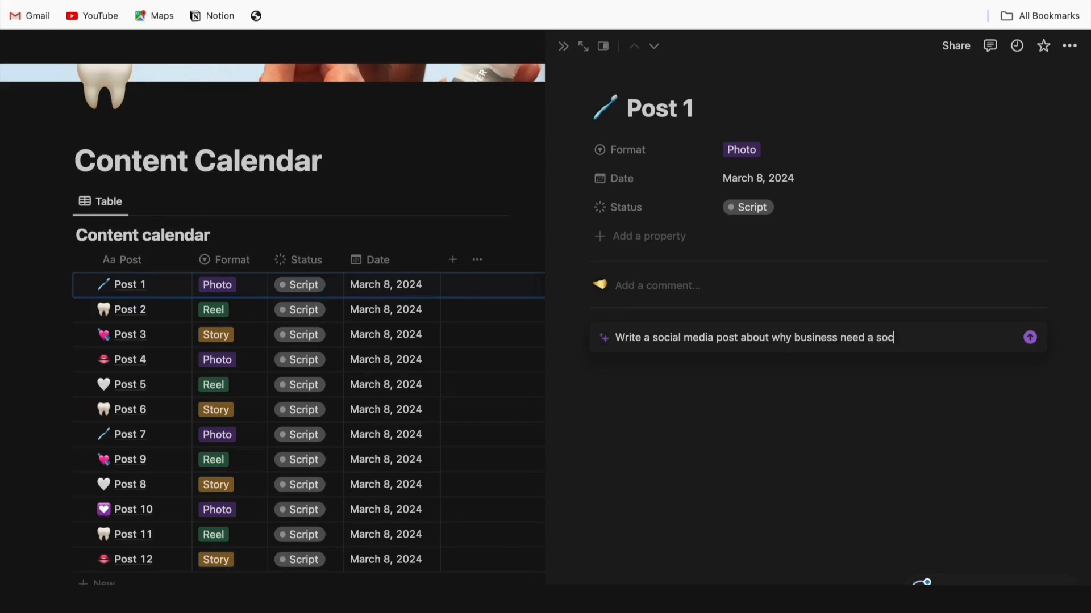
pyautogui.write('ial media manager')
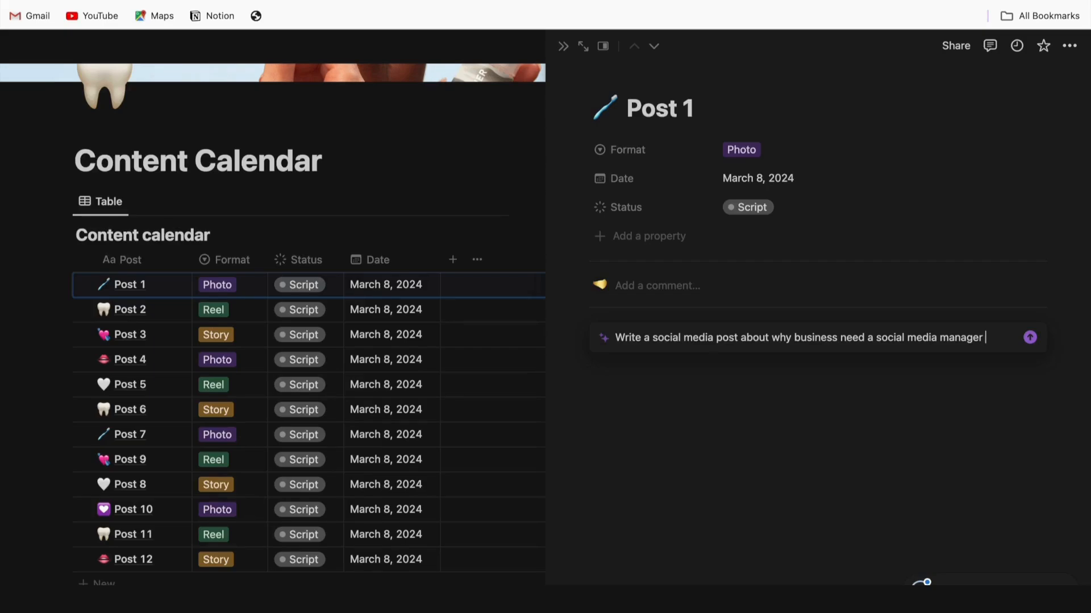
pyautogui.click(1030, 339)
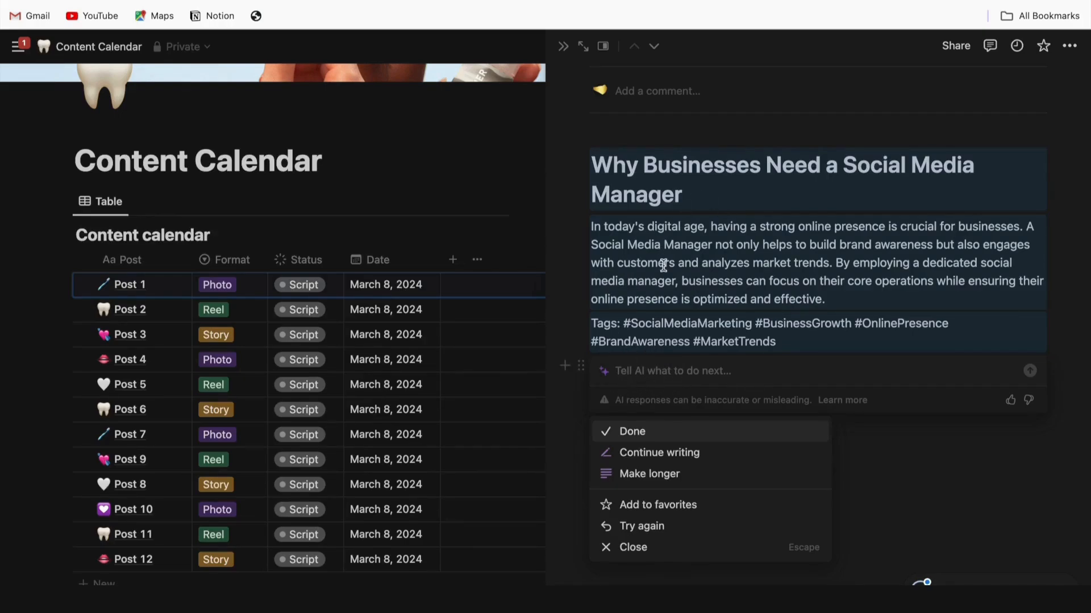
# - Have Notion AI "make a call to action for people to like and share the post" and accept the revised text
pyautogui.write('ma')
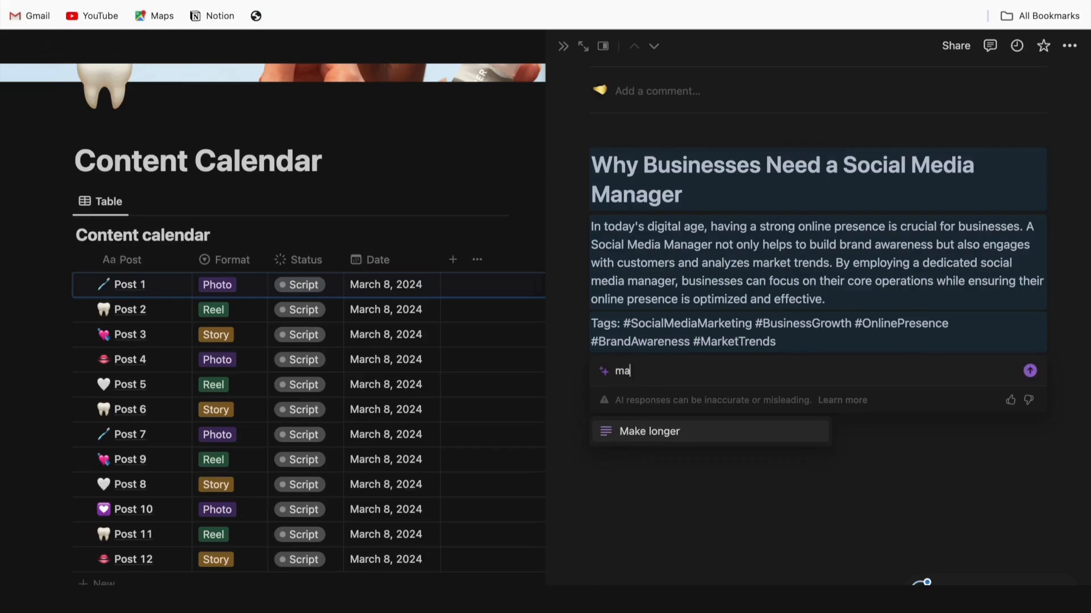
pyautogui.write('ke a call to action for people to like and share the post')
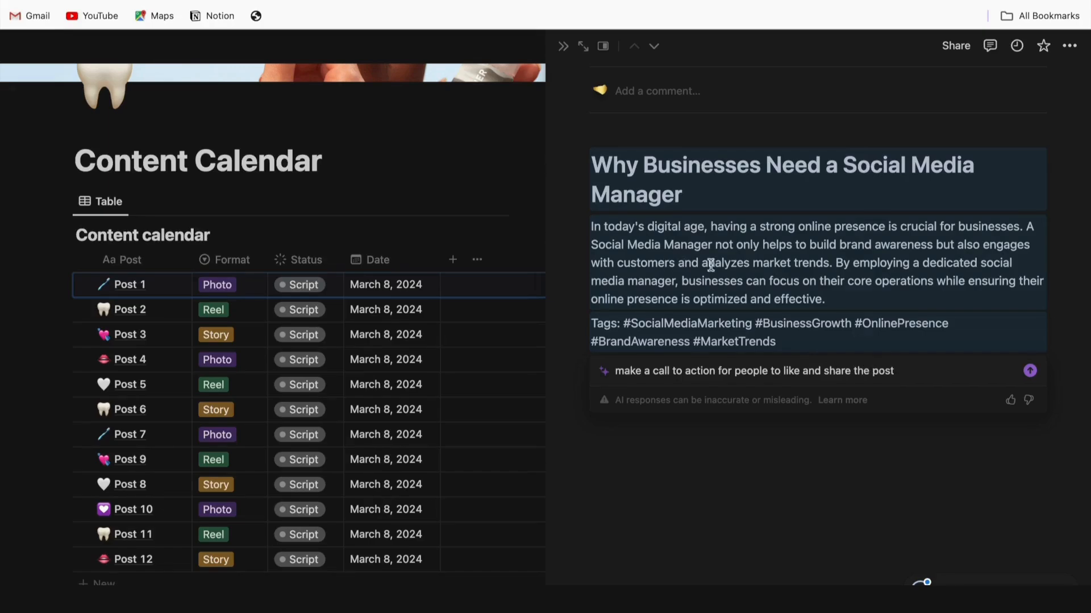
pyautogui.click(1030, 371)
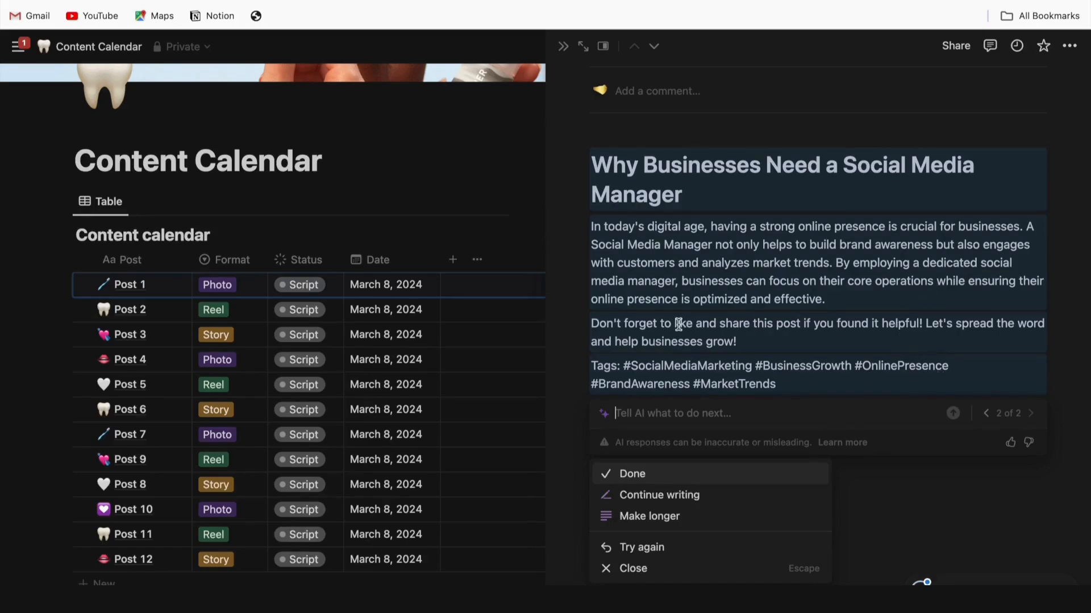
pyautogui.press('Return')
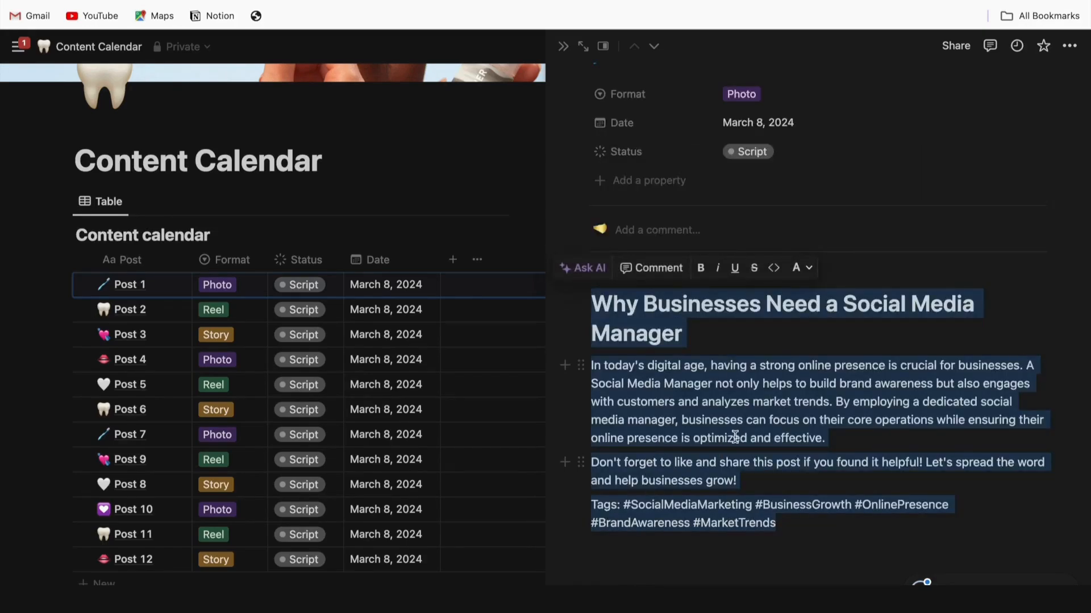
pyautogui.click(750, 419)
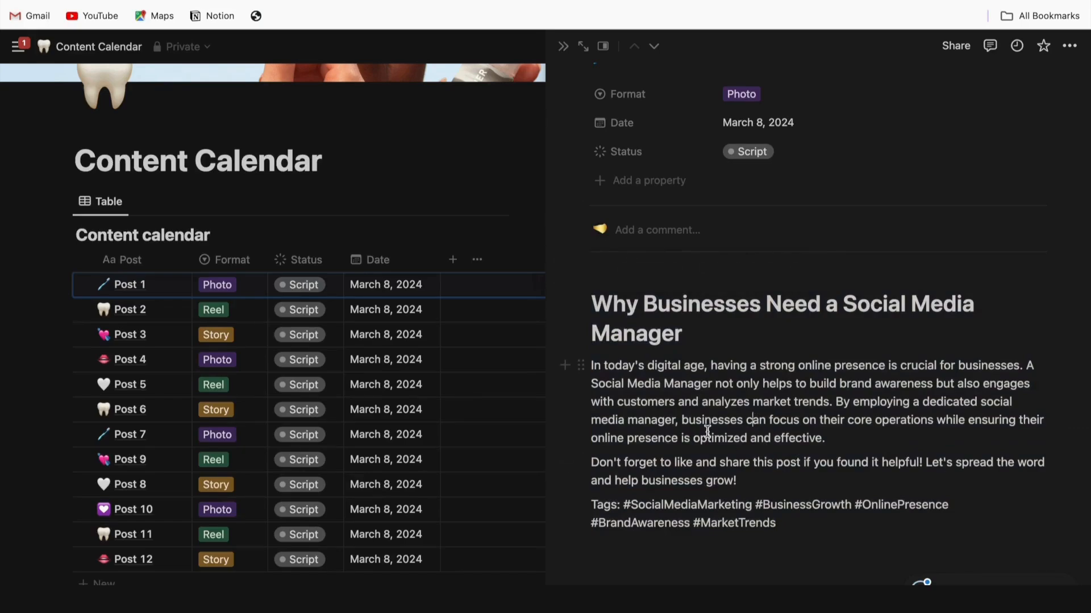
# - Give the heading "Why Businesses Need a Social Media Manager" in Post 1 a purple background
pyautogui.scroll(2, 714, 366)
pyautogui.scroll(-2, 715, 366)
pyautogui.scroll(1, 703, 373)
pyautogui.scroll(-1, 659, 327)
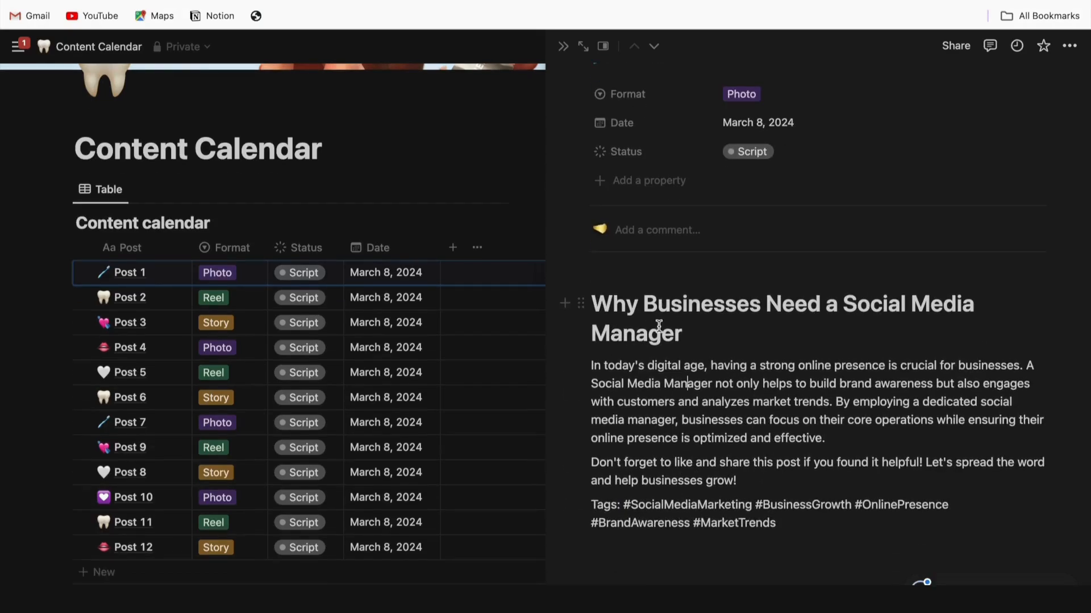
pyautogui.click(583, 305)
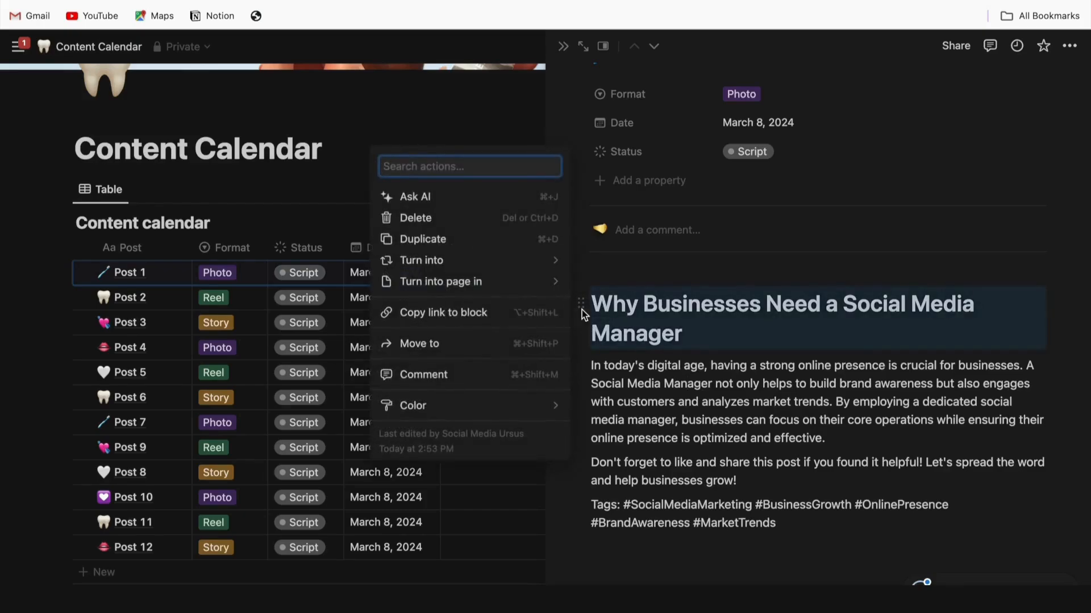
pyautogui.moveTo(500, 411)
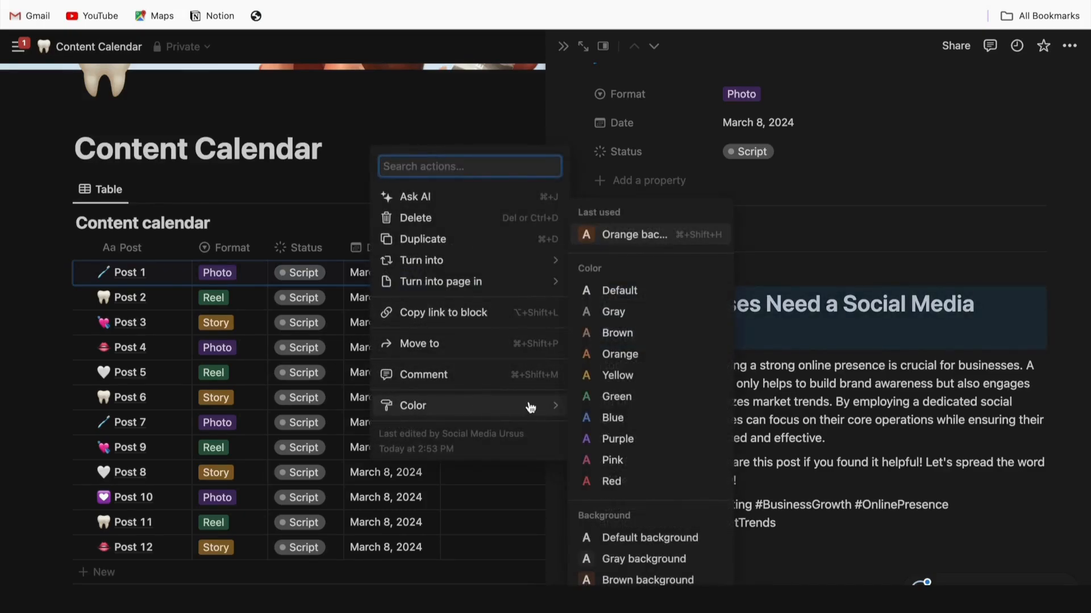
pyautogui.scroll(-2, 613, 318)
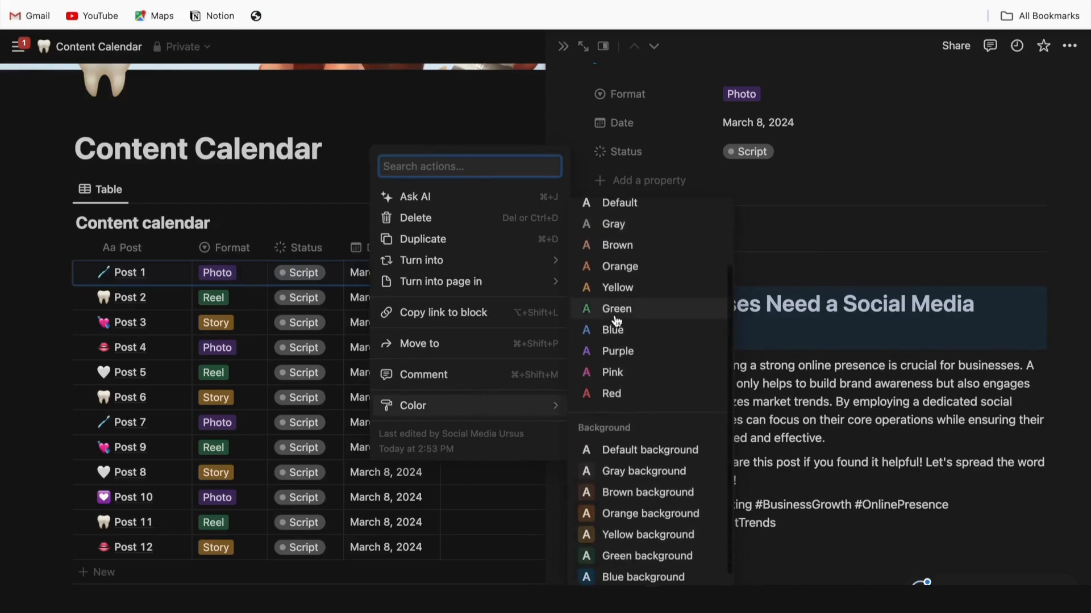
pyautogui.scroll(-2, 613, 363)
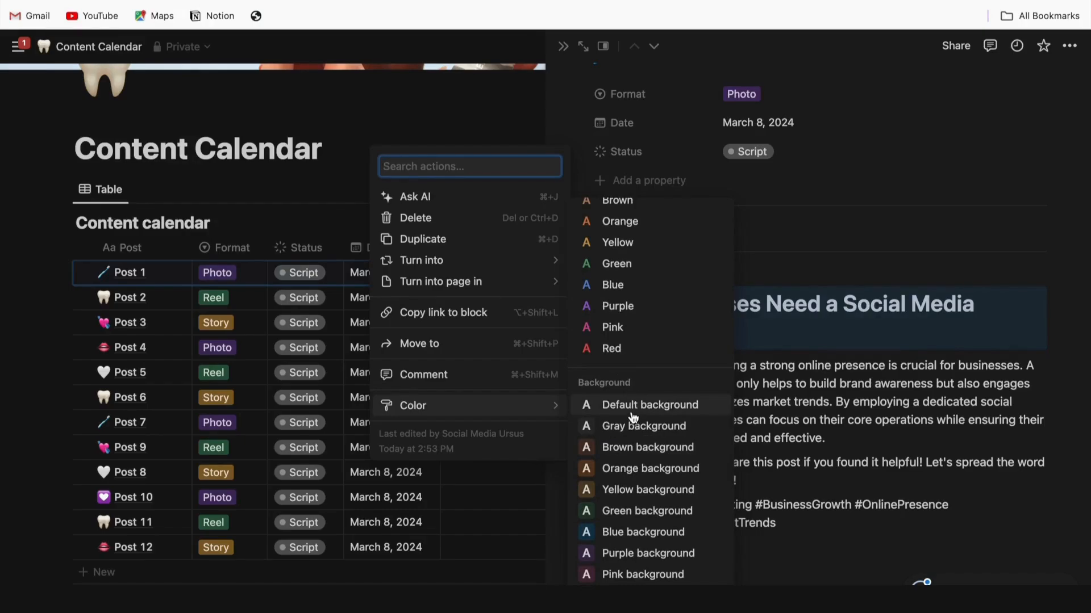
pyautogui.scroll(2, 632, 384)
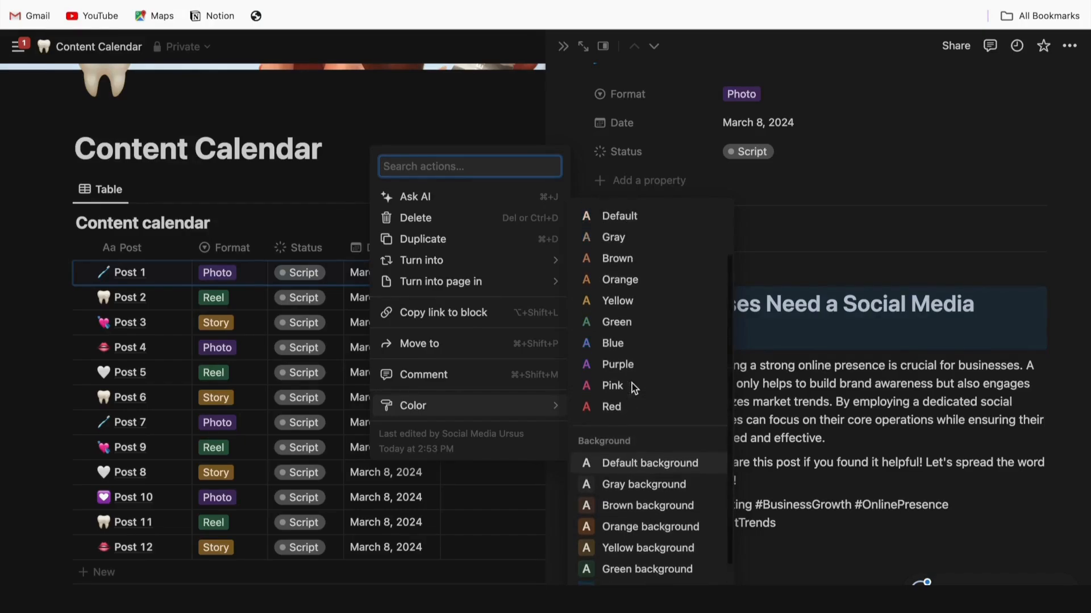
pyautogui.click(625, 363)
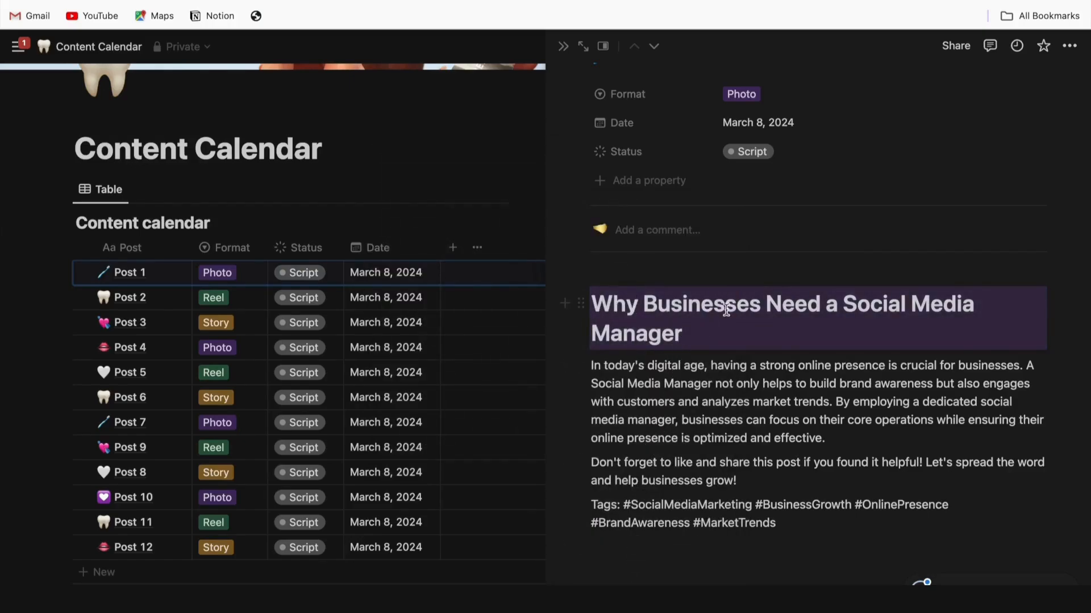
pyautogui.scroll(1, 704, 336)
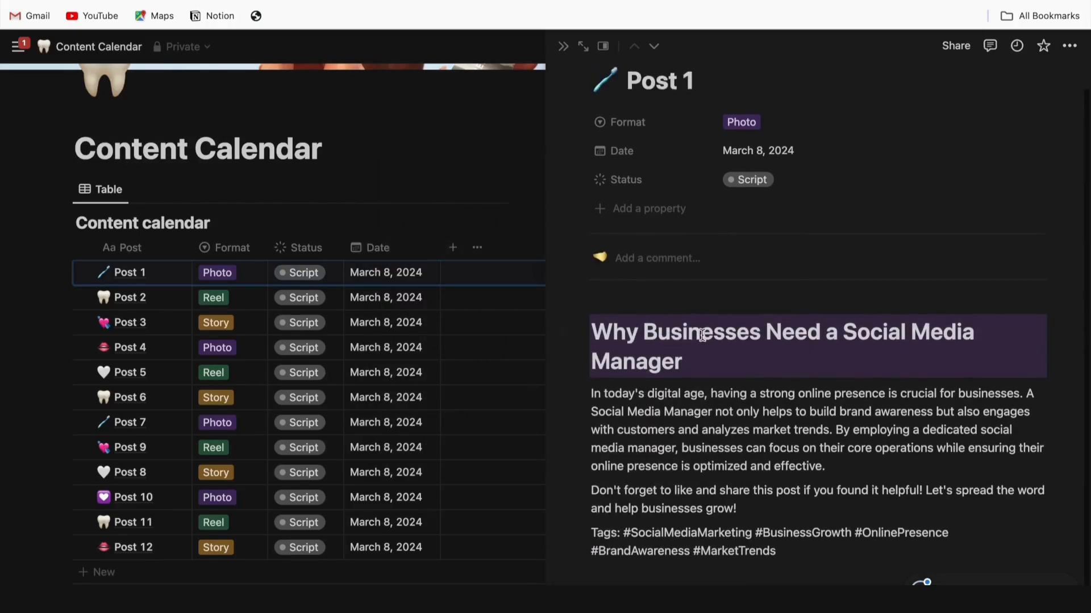
pyautogui.scroll(-1, 702, 335)
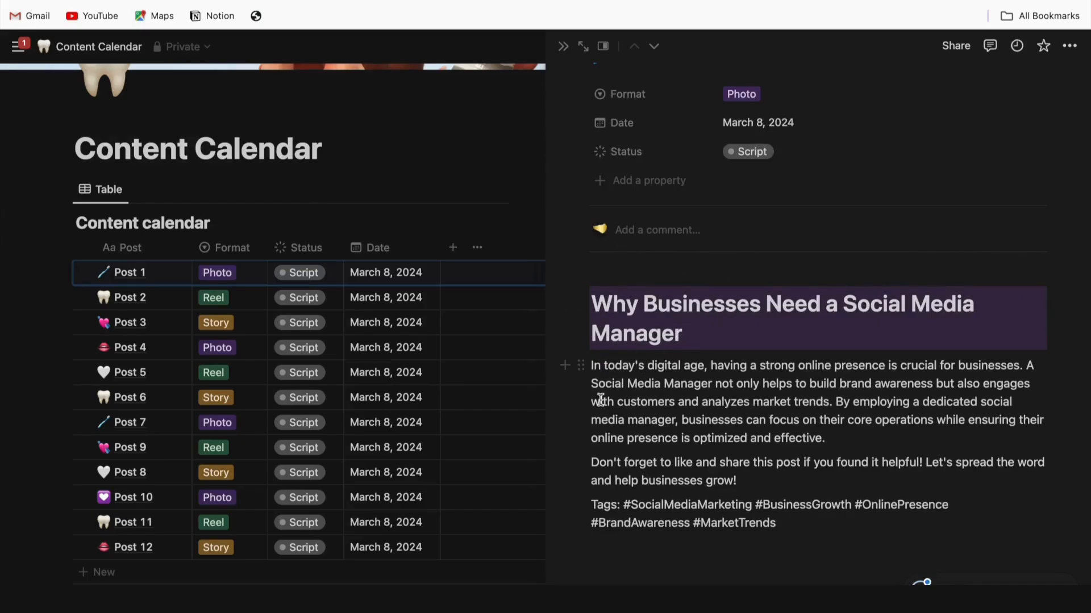
# - Review the Notion AI editing options for Post 1's first body paragraph, and return to the full calendar page
pyautogui.click(581, 368)
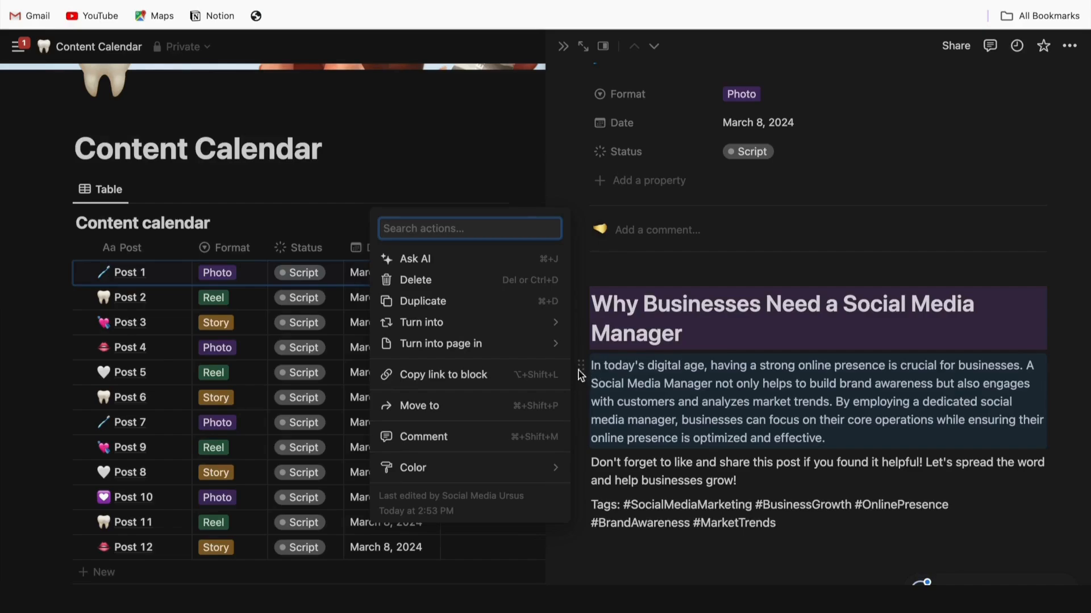
pyautogui.click(486, 260)
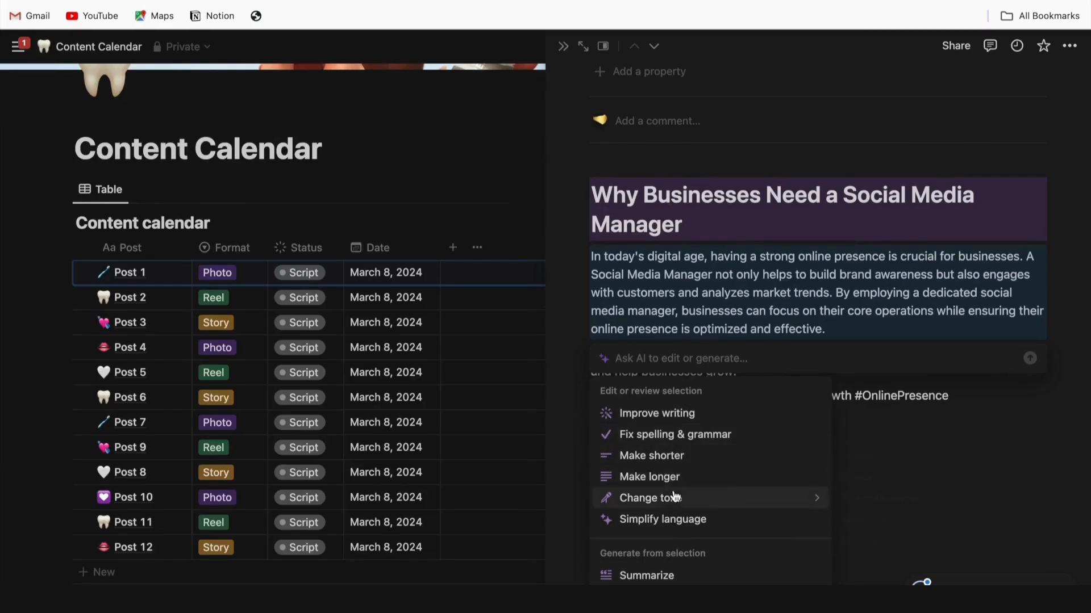
pyautogui.moveTo(678, 508)
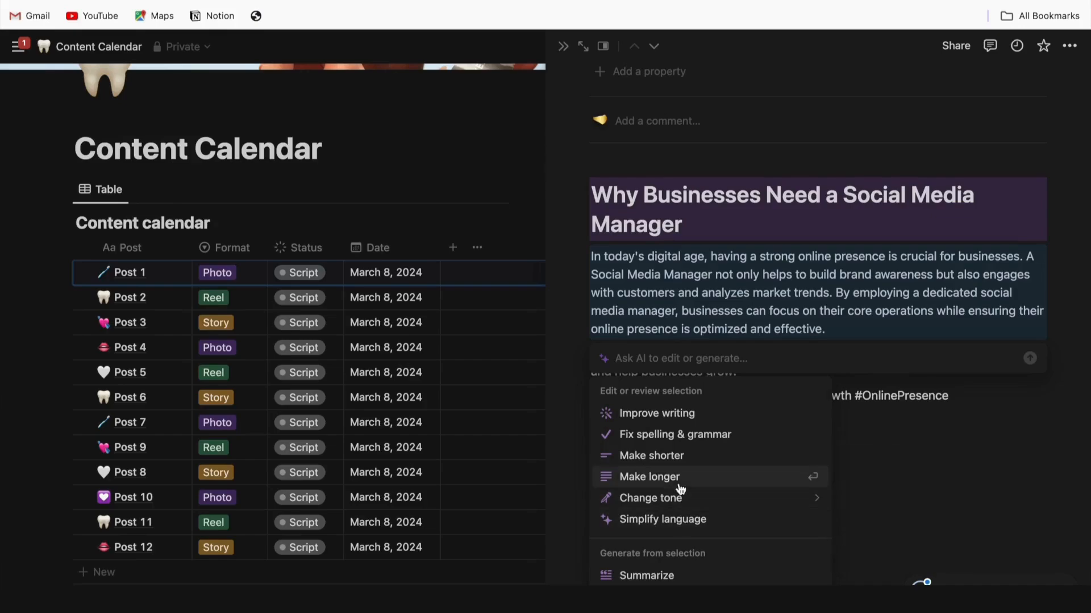
pyautogui.scroll(-1, 681, 489)
pyautogui.scroll(-1, 681, 488)
pyautogui.scroll(2, 661, 487)
pyautogui.click(359, 481)
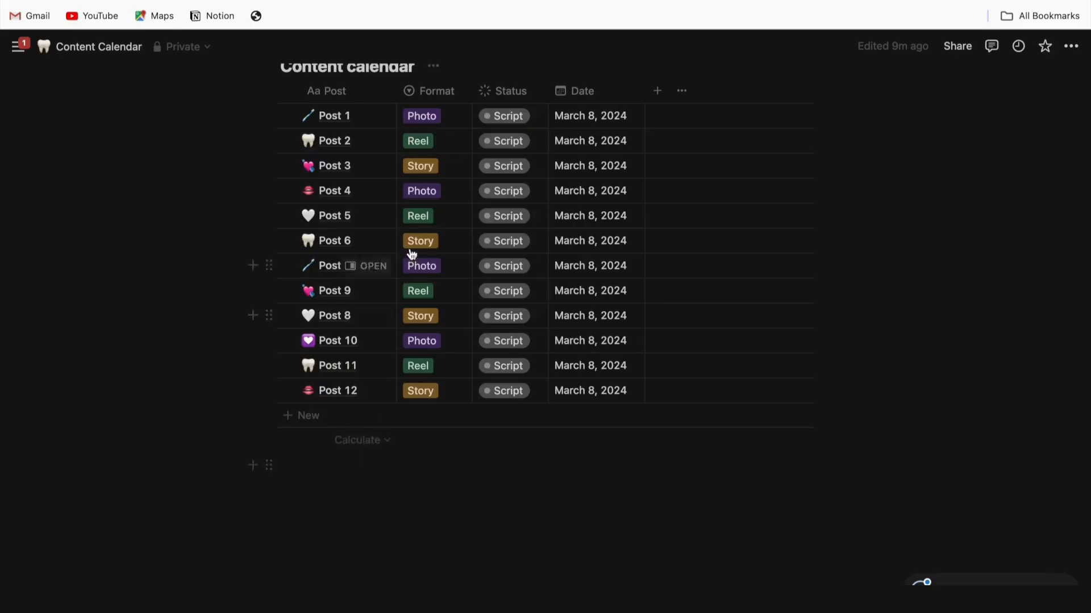
# - Insert an empty text block between the Content Calendar page title and the table
pyautogui.scroll(2, 412, 254)
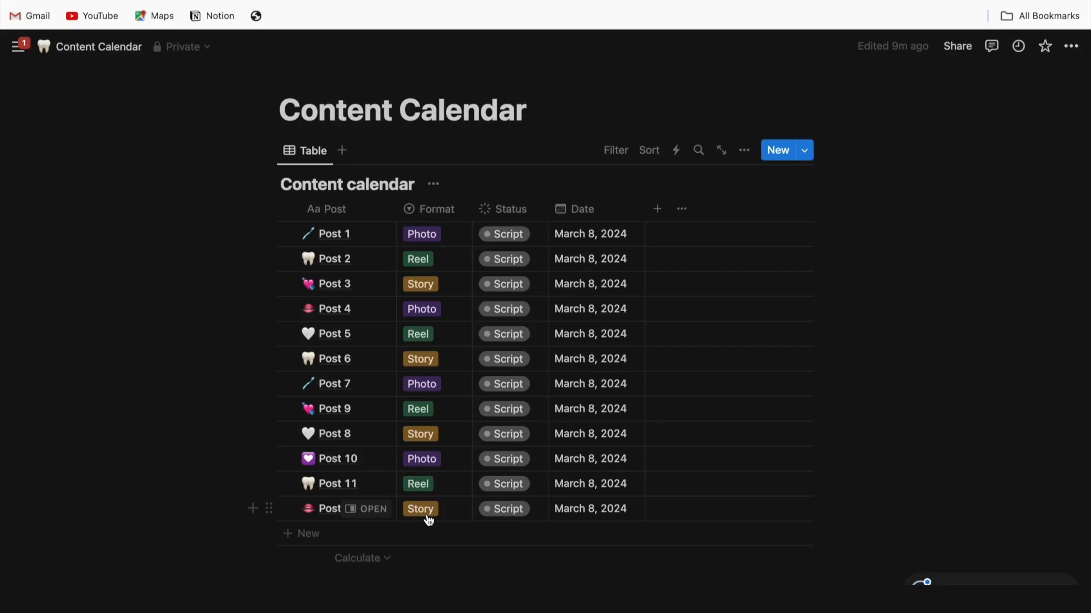
pyautogui.scroll(2, 449, 261)
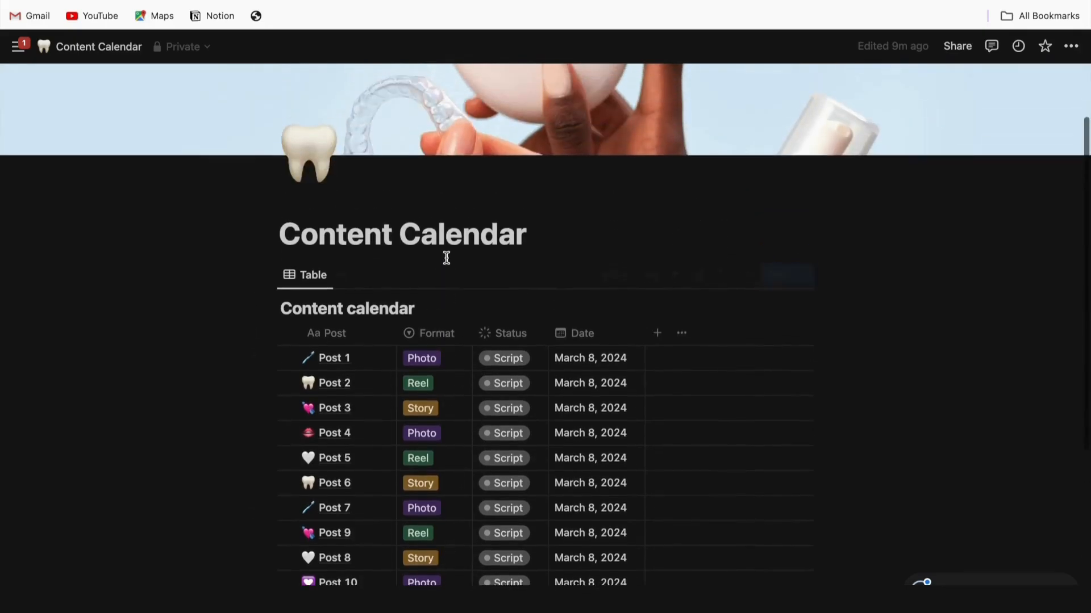
pyautogui.scroll(-2, 446, 258)
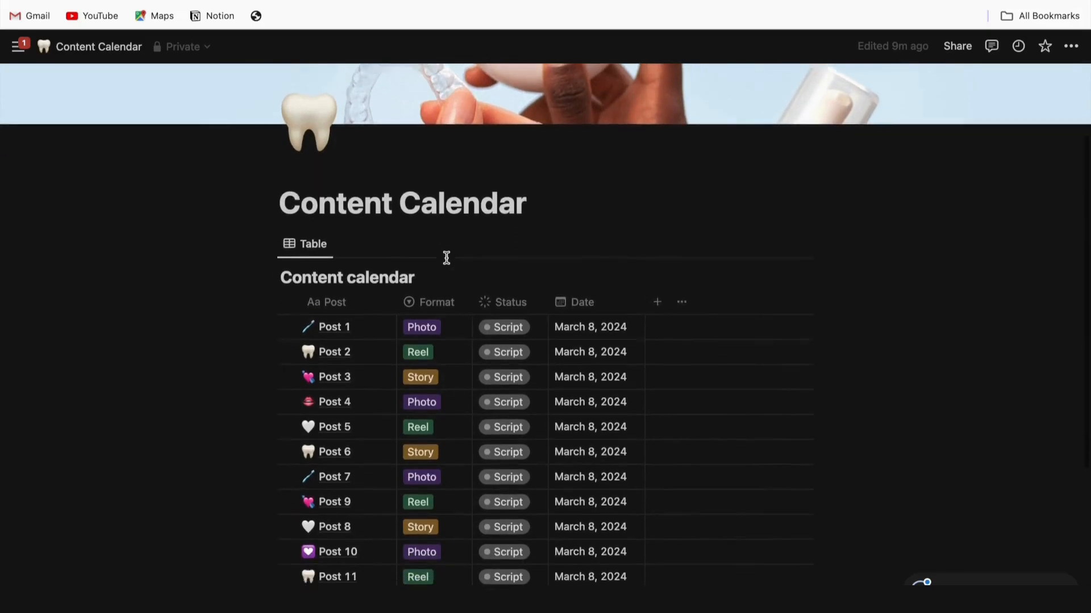
pyautogui.scroll(-1, 448, 263)
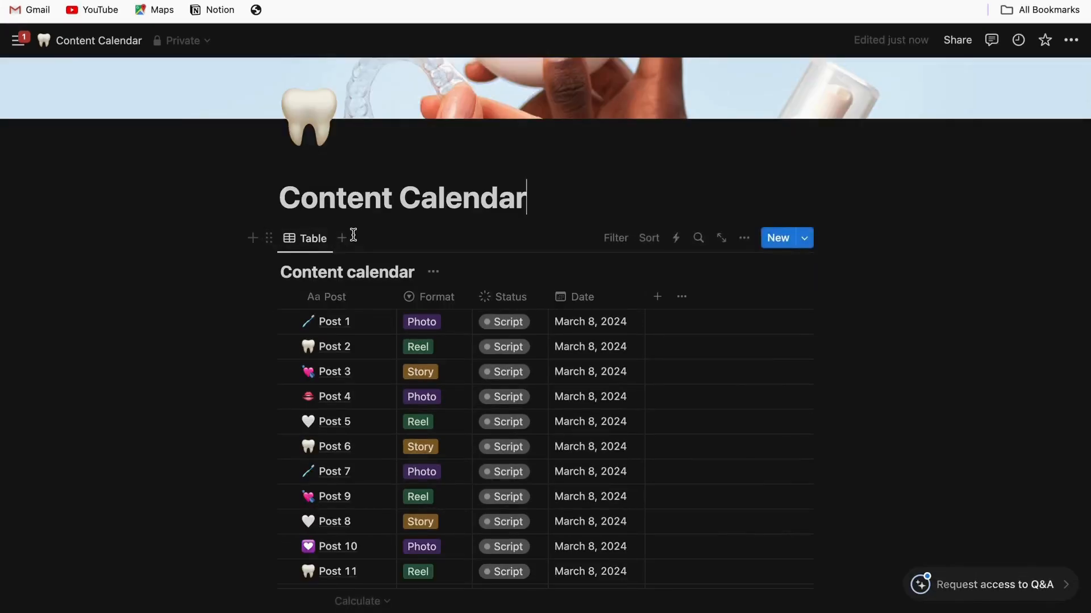
pyautogui.press('Return')
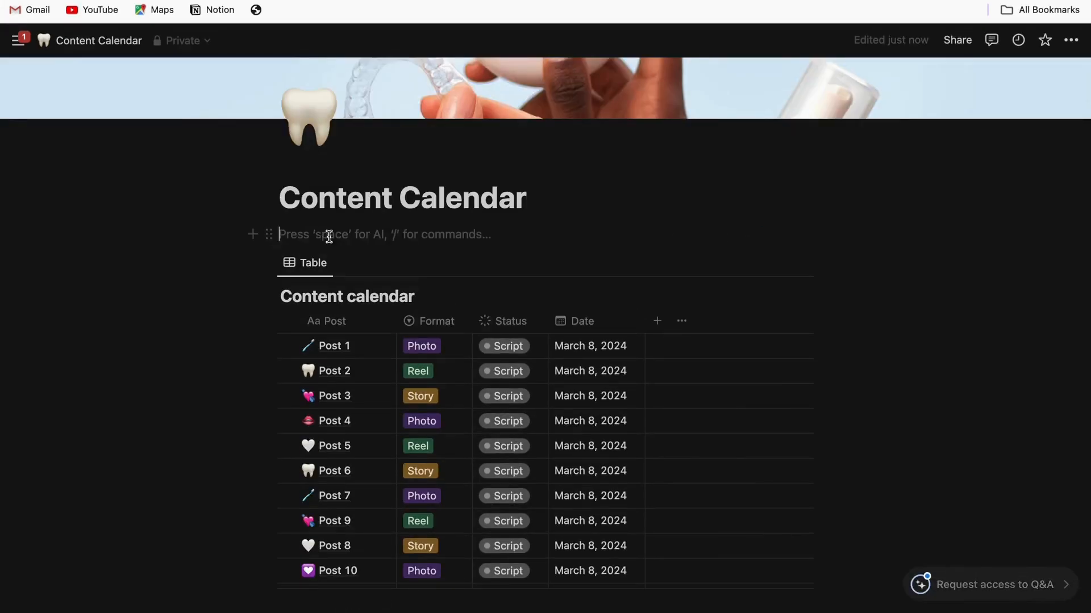
# - Enter "Hey" in the empty block under the page title and move the Content calendar table into a column beside it
pyautogui.write('hol')
pyautogui.press('BackSpace')
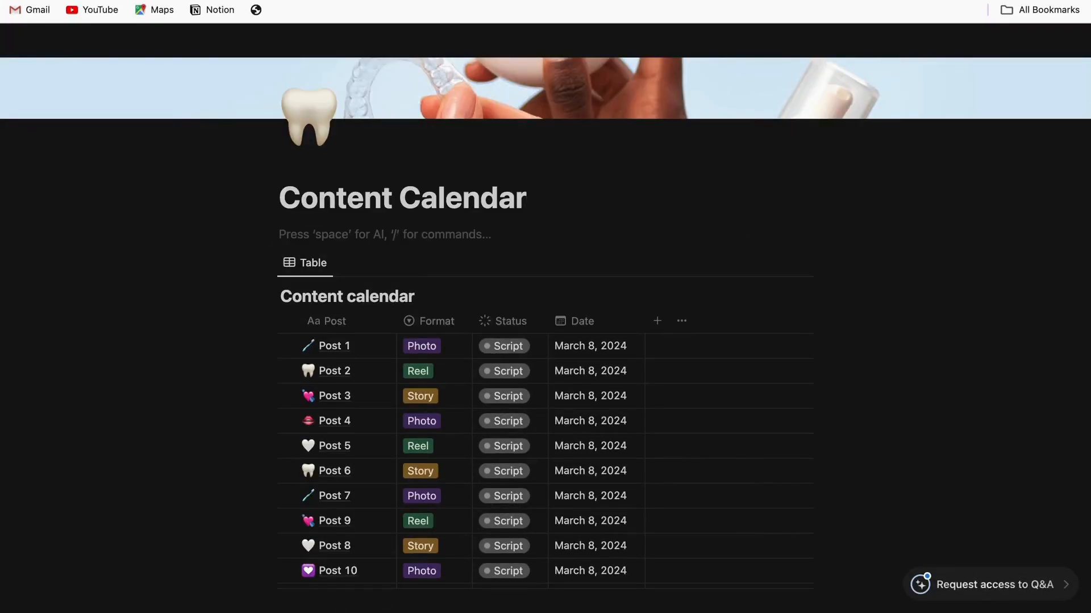
pyautogui.write('Hey')
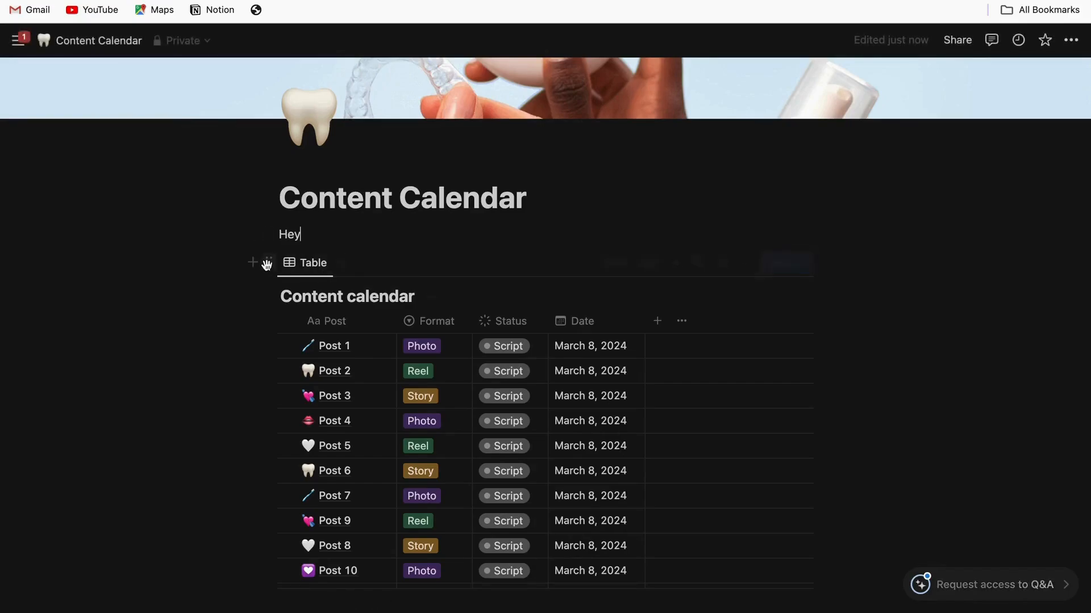
pyautogui.click(269, 262)
pyautogui.click(272, 311)
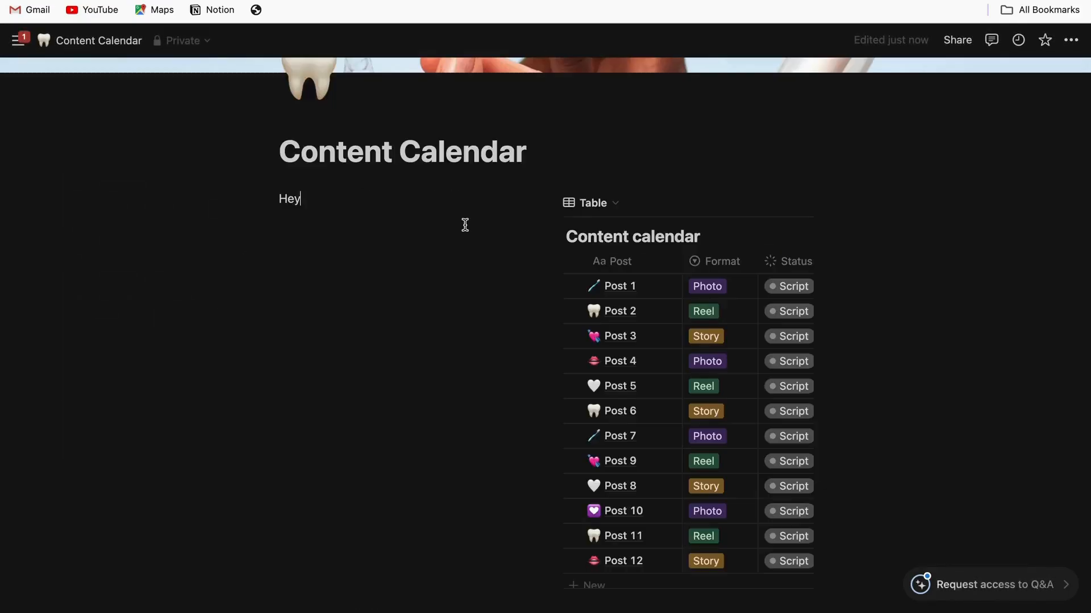
# - Replace the text "Hey" with an empty image block in the column beside the table
pyautogui.press('BackSpace')
pyautogui.press('BackSpace')
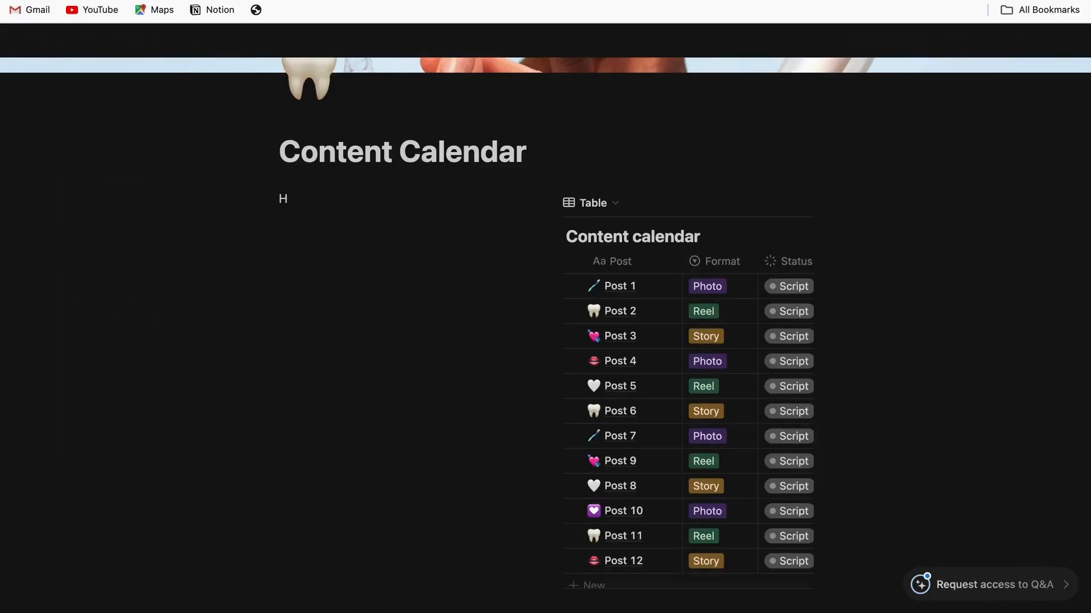
pyautogui.press('BackSpace')
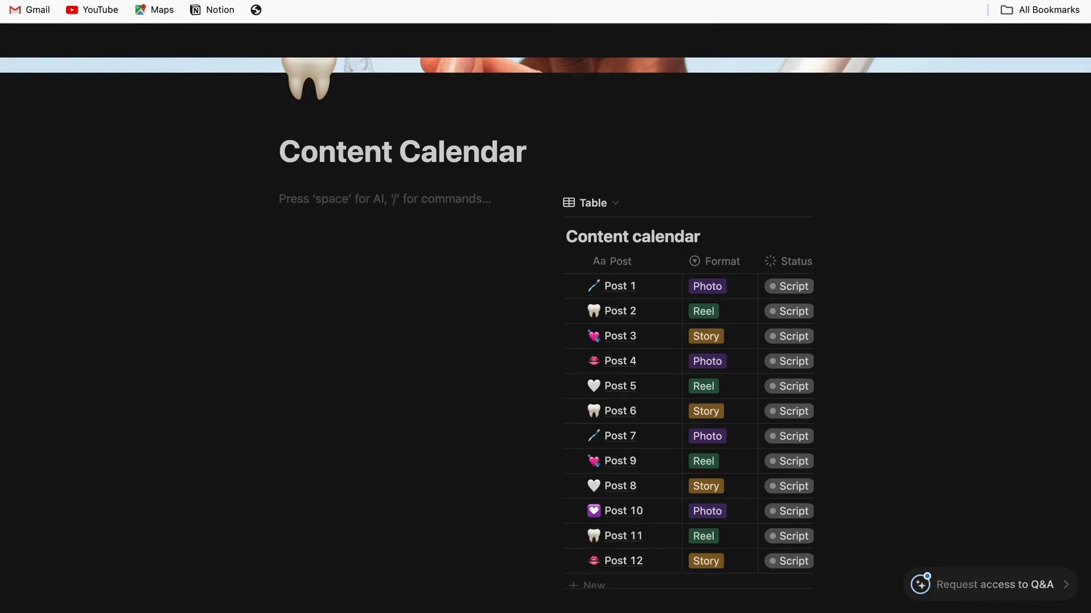
pyautogui.write('/')
pyautogui.scroll(-3, 410, 328)
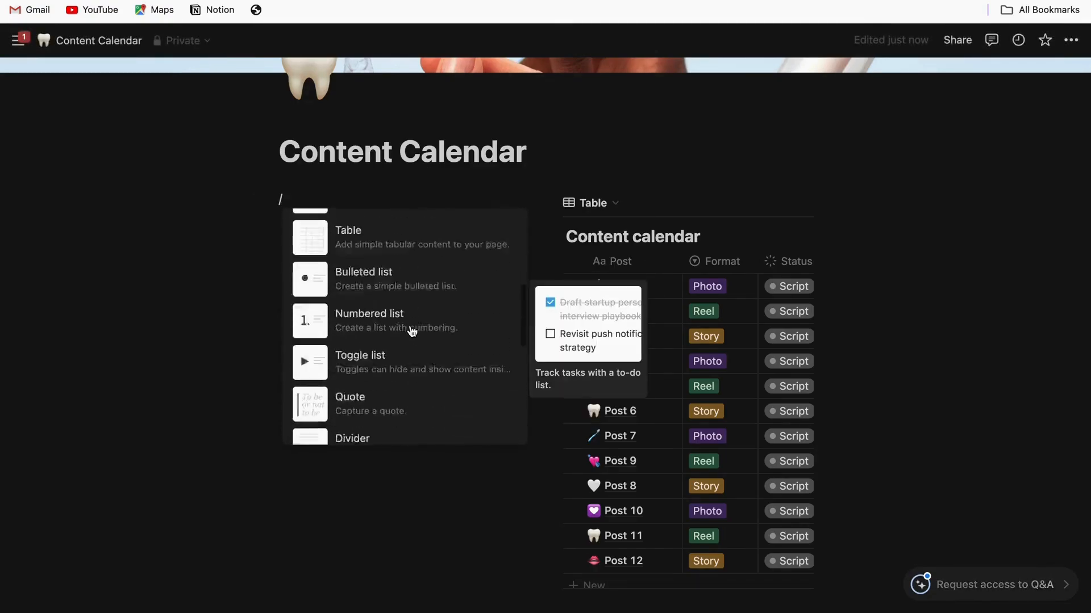
pyautogui.scroll(-10, 410, 329)
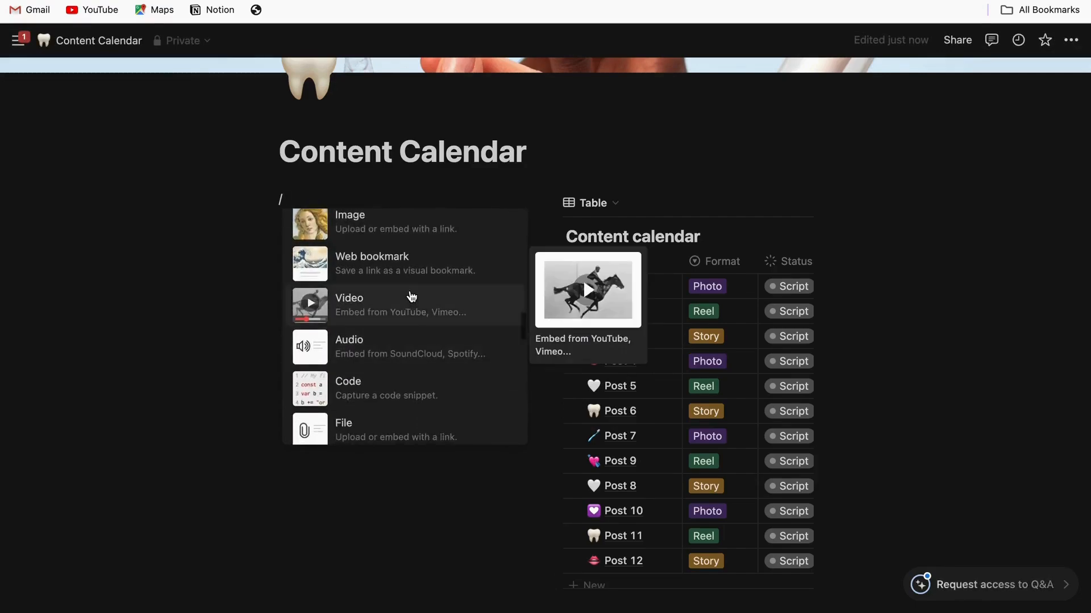
pyautogui.scroll(2, 411, 296)
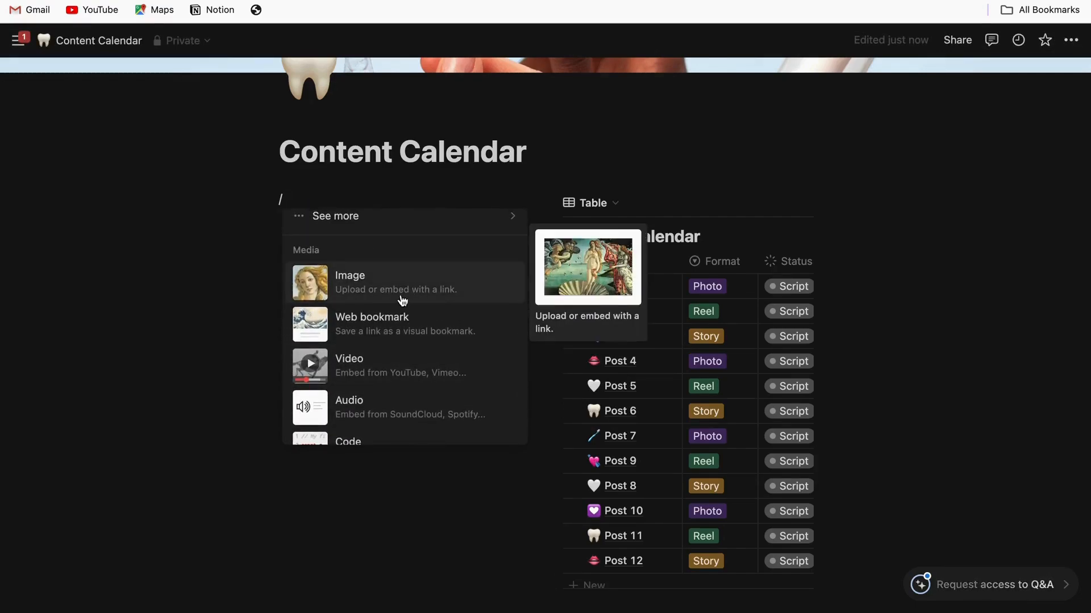
pyautogui.click(403, 301)
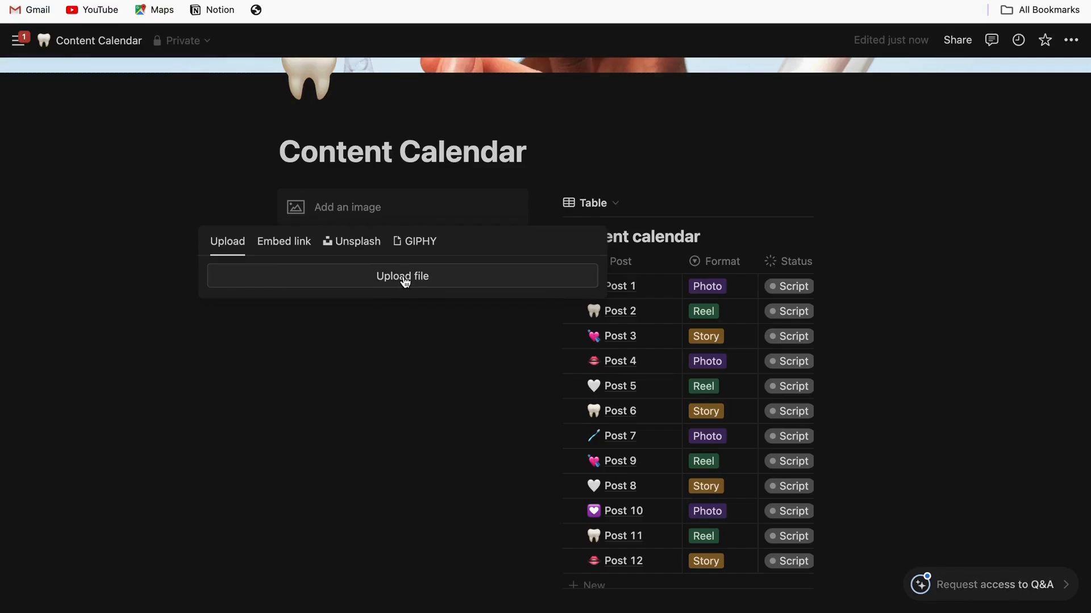
# - Upload the file "Screenshot 2024-03-04 at 3.11.43 PM" into the image block
pyautogui.click(405, 277)
pyautogui.click(359, 144)
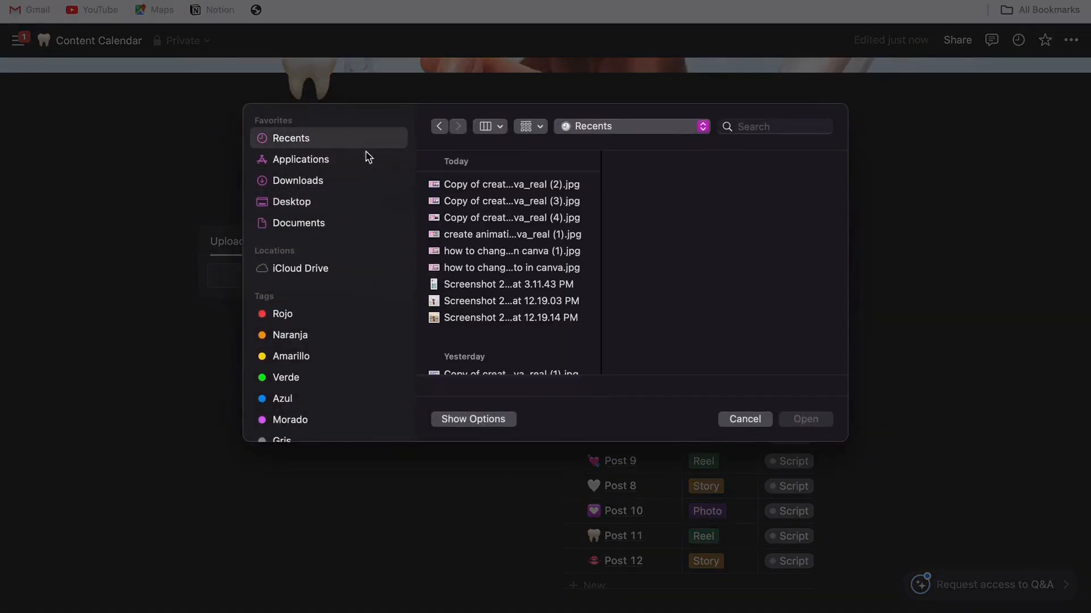
pyautogui.click(485, 285)
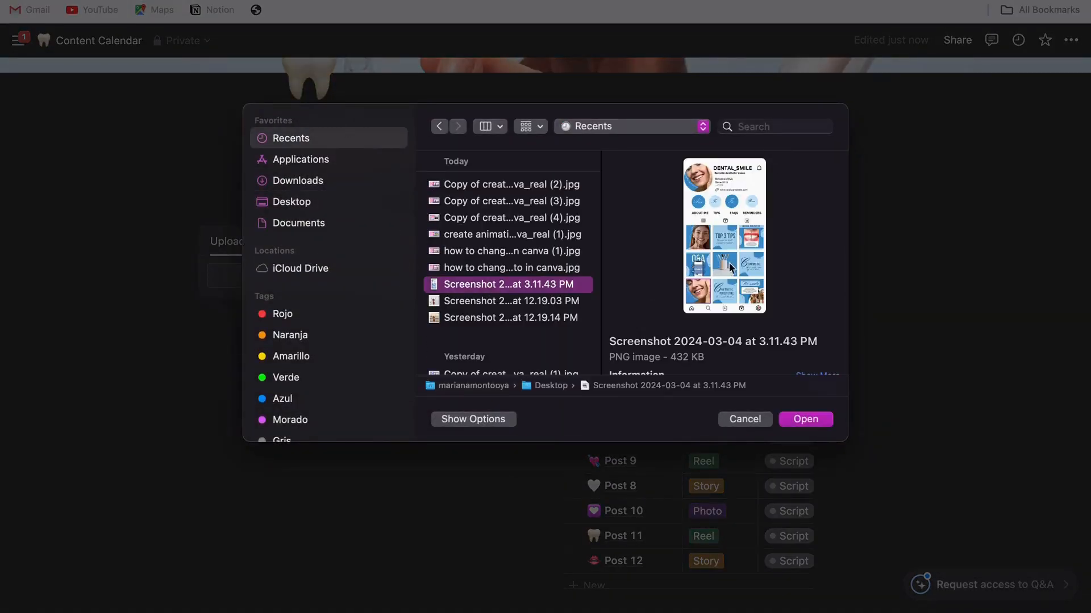
pyautogui.click(805, 420)
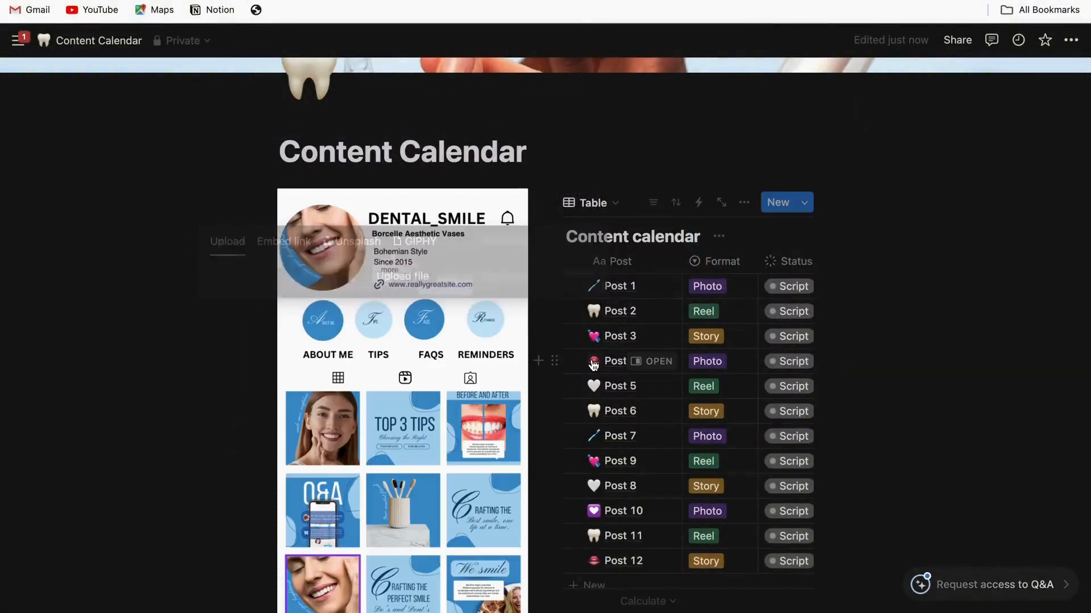
# - Insert a Heading 2 block between the Content Calendar page title and the feed image
pyautogui.scroll(-2, 594, 364)
pyautogui.click(552, 80)
pyautogui.press('Return')
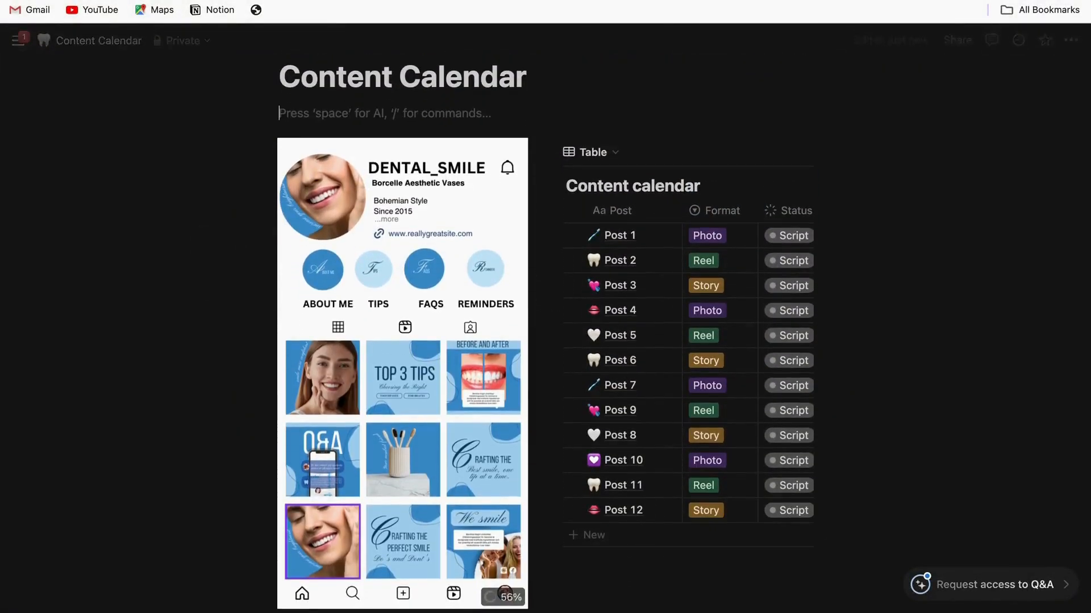
pyautogui.write('/')
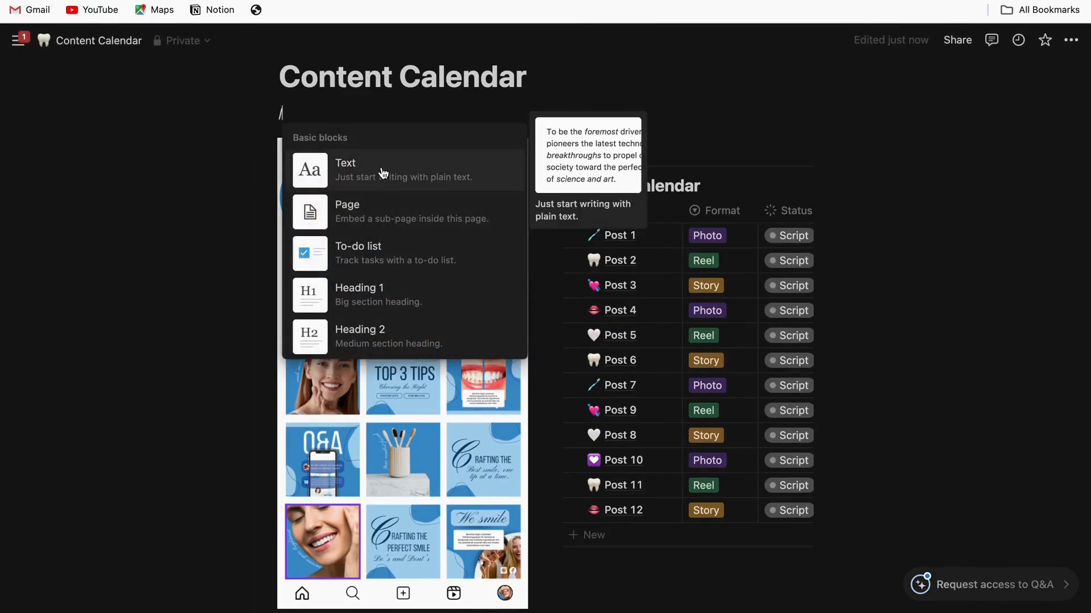
pyautogui.scroll(-2, 375, 250)
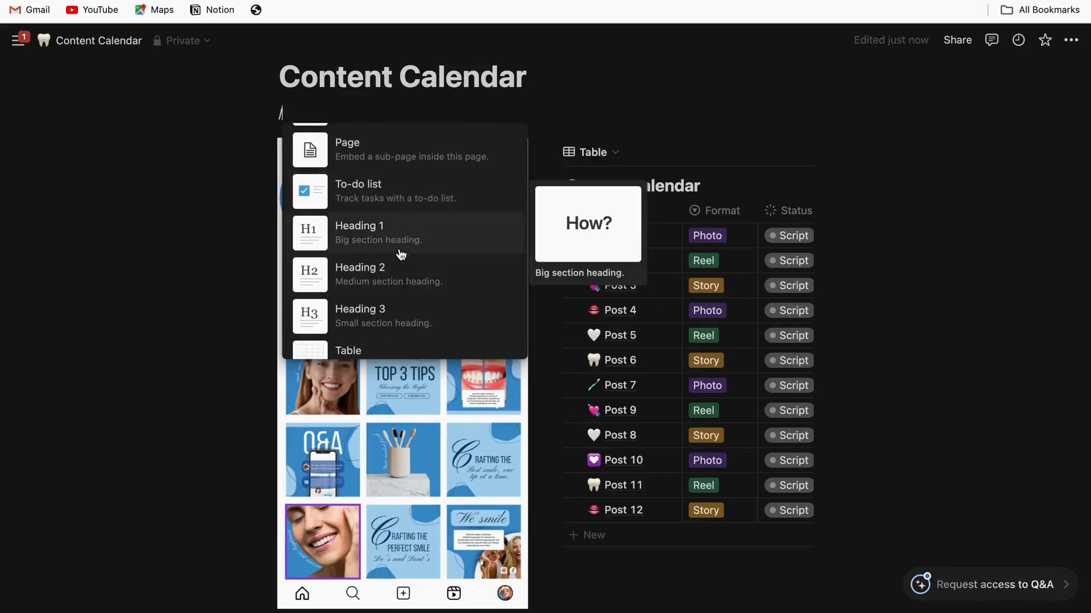
pyautogui.click(396, 273)
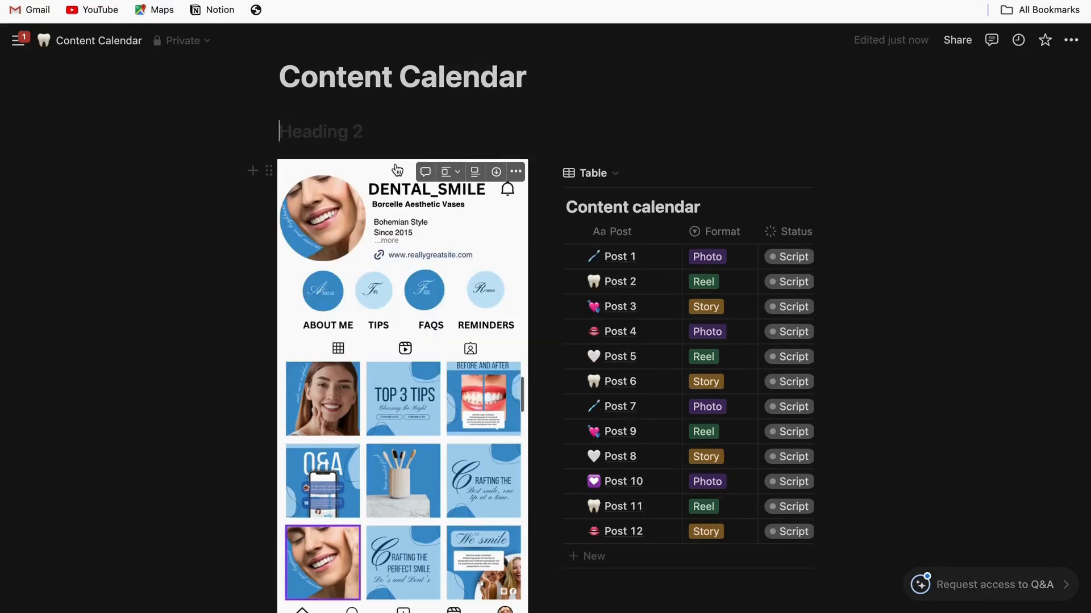
# - Enter FEED as the heading text above the feed image
pyautogui.write('f')
pyautogui.press('BackSpace')
pyautogui.write('F')
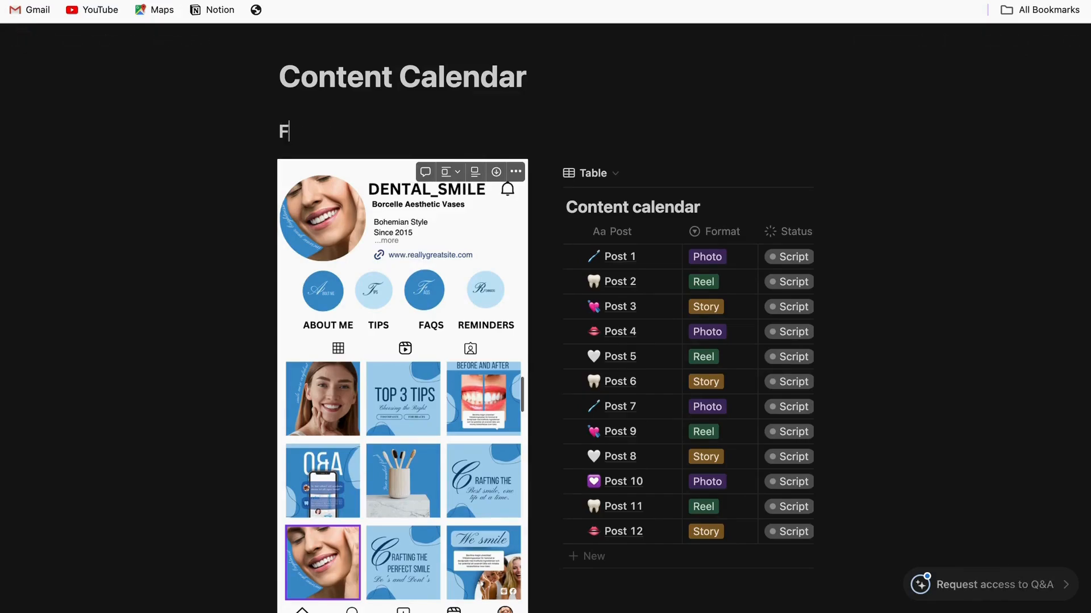
pyautogui.write('EB')
pyautogui.press('BackSpace')
pyautogui.press('BackSpace')
pyautogui.press('BackSpace')
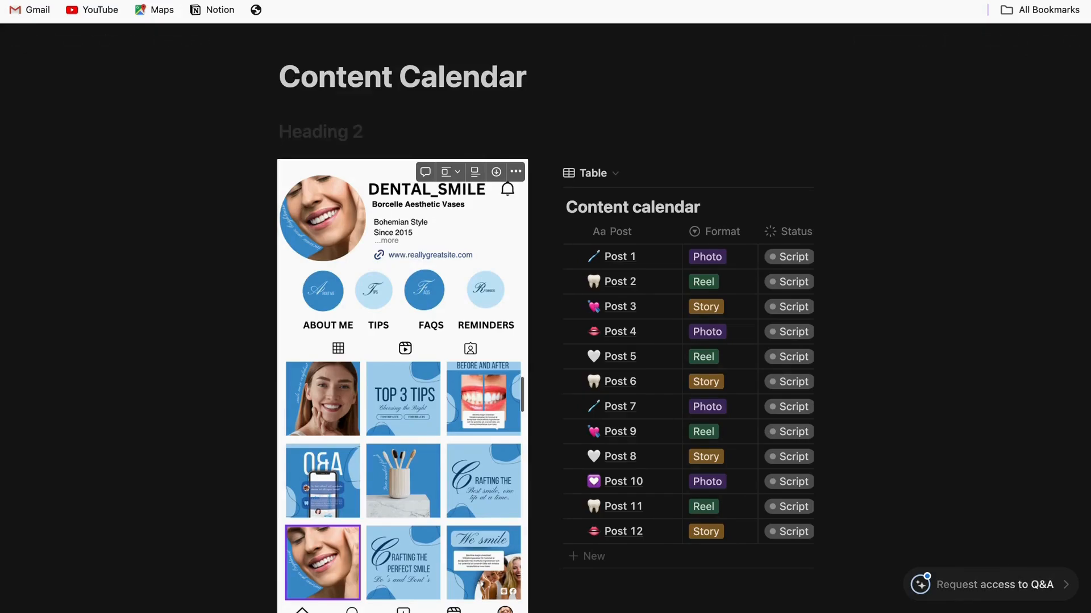
pyautogui.write('FEED')
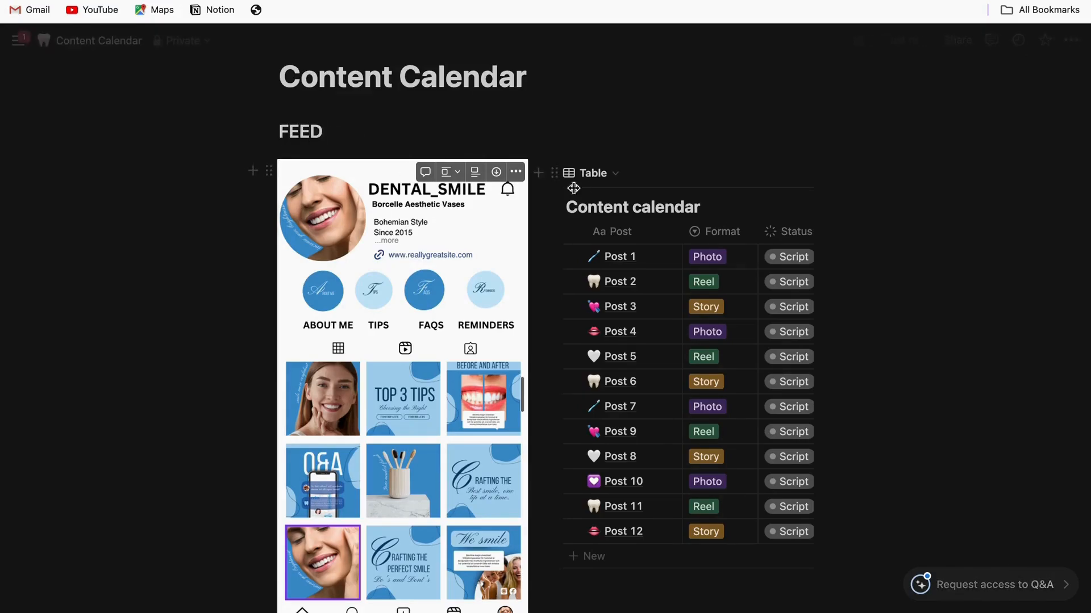
# - Dismiss the row actions for Post 6 and clear the row's selection
pyautogui.scroll(5, 557, 175)
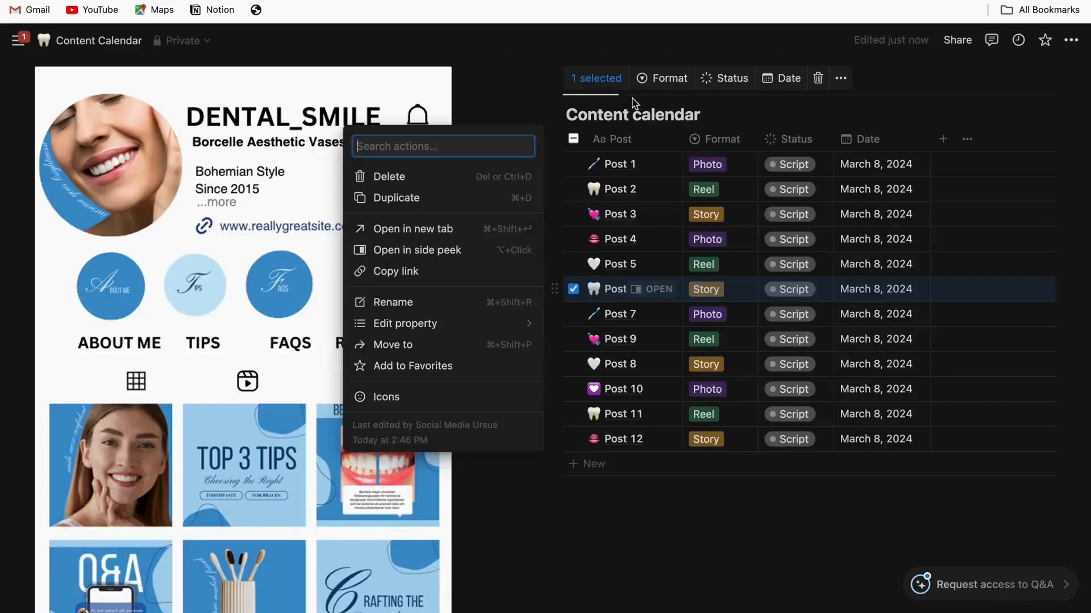
pyautogui.press('Escape')
pyautogui.click(483, 149)
pyautogui.scroll(4, 514, 159)
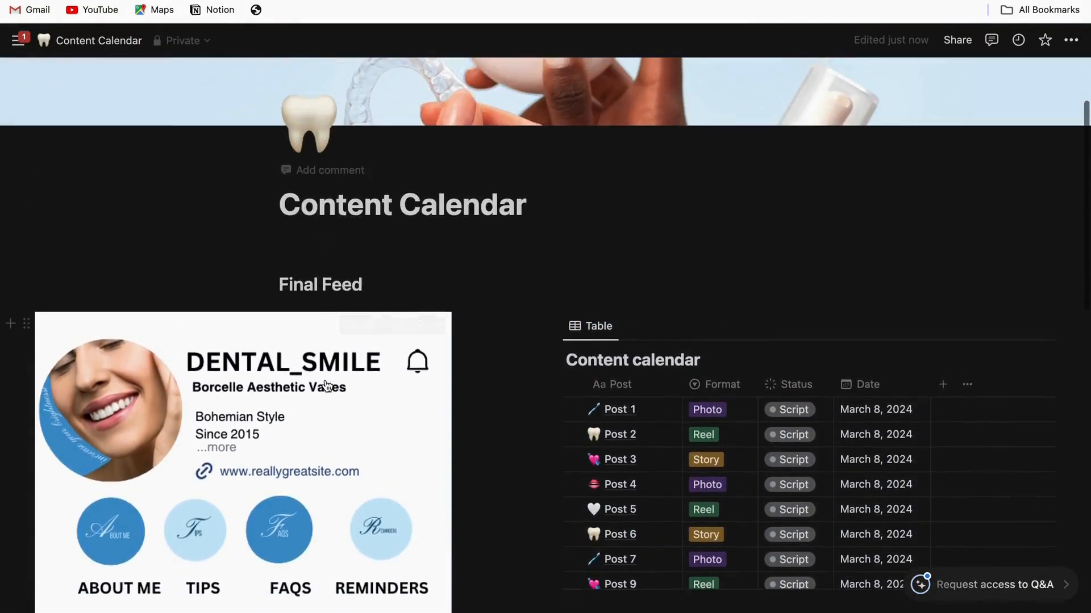
# - Create an empty text block directly below the Content calendar table
pyautogui.scroll(-4, 628, 420)
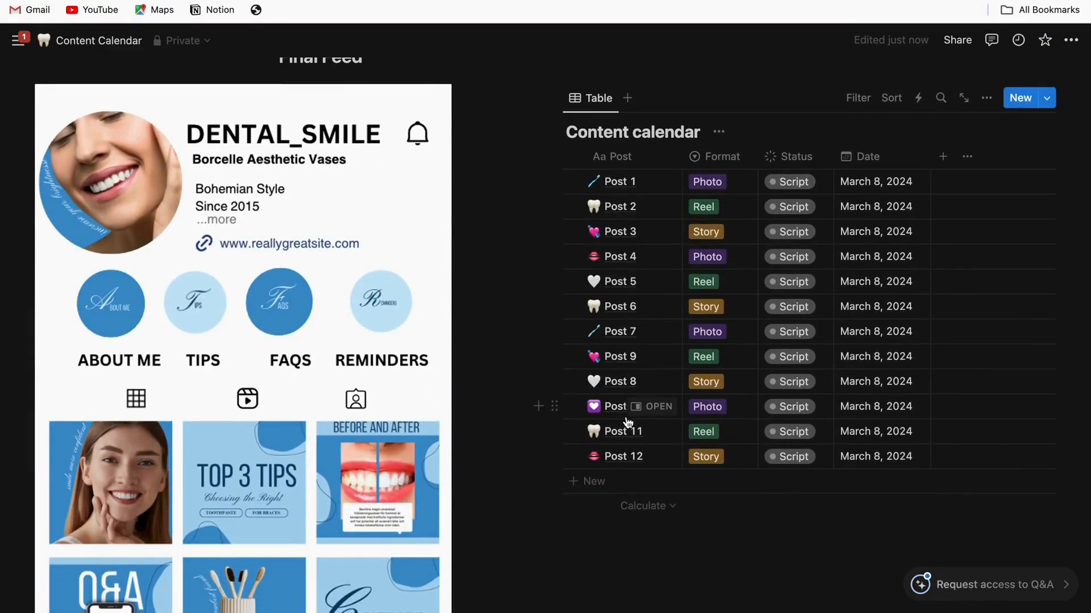
pyautogui.scroll(-2, 706, 436)
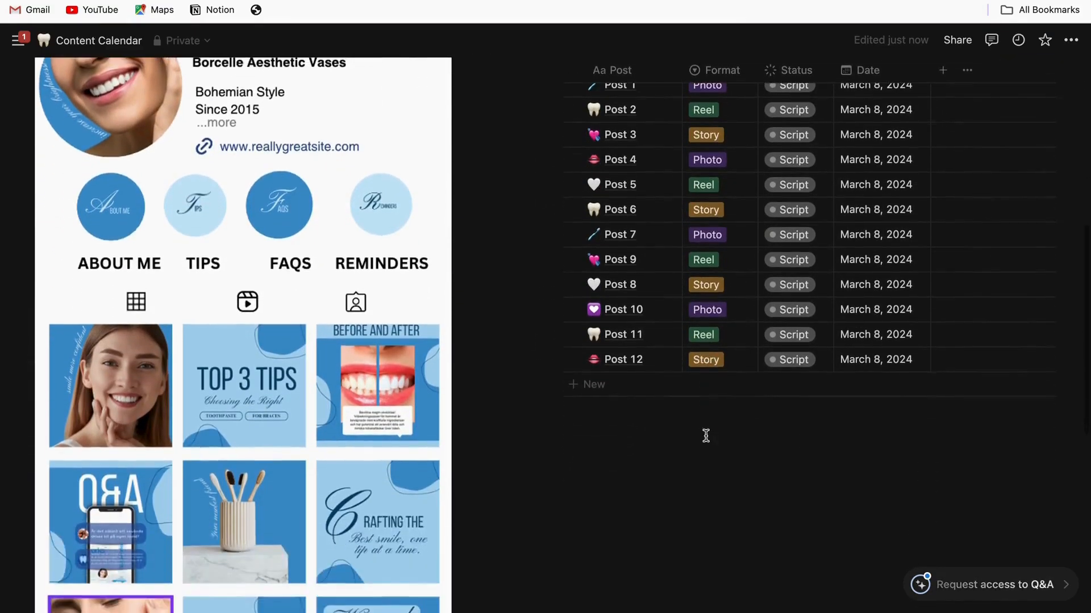
pyautogui.click(636, 428)
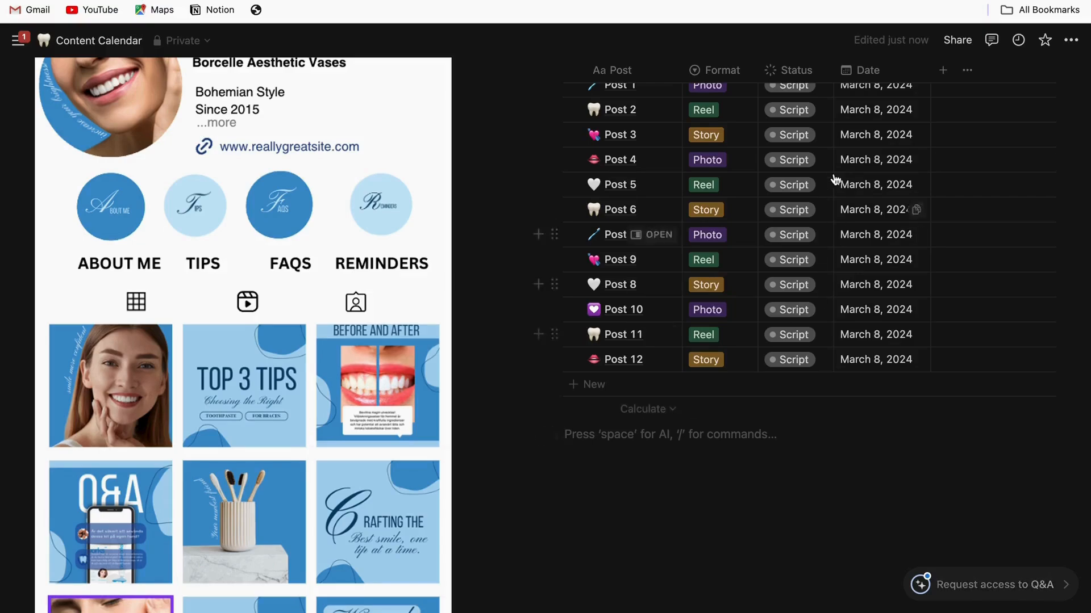
pyautogui.scroll(2, 636, 171)
pyautogui.scroll(-3, 636, 420)
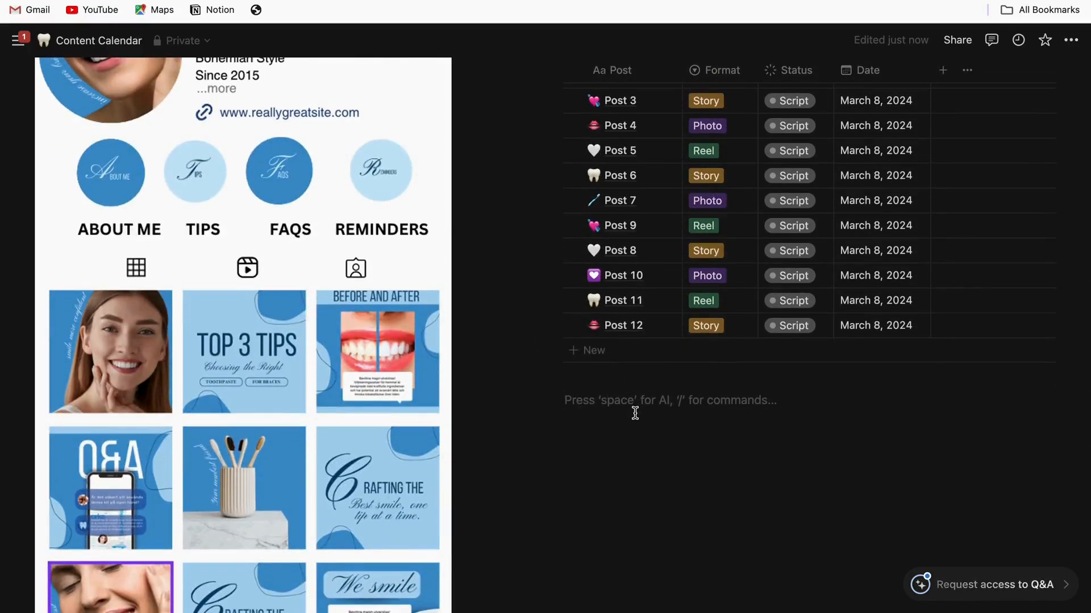
# - Insert a calendar view in the block below the table, using Content calendar as its data source and copying its Table view
pyautogui.write('/')
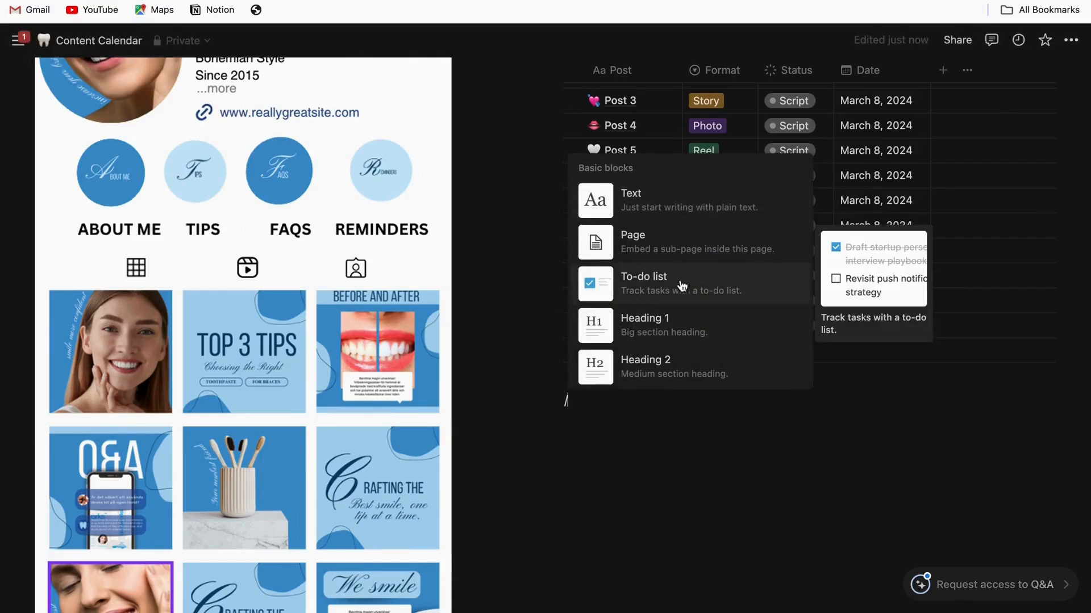
pyautogui.scroll(-7, 684, 336)
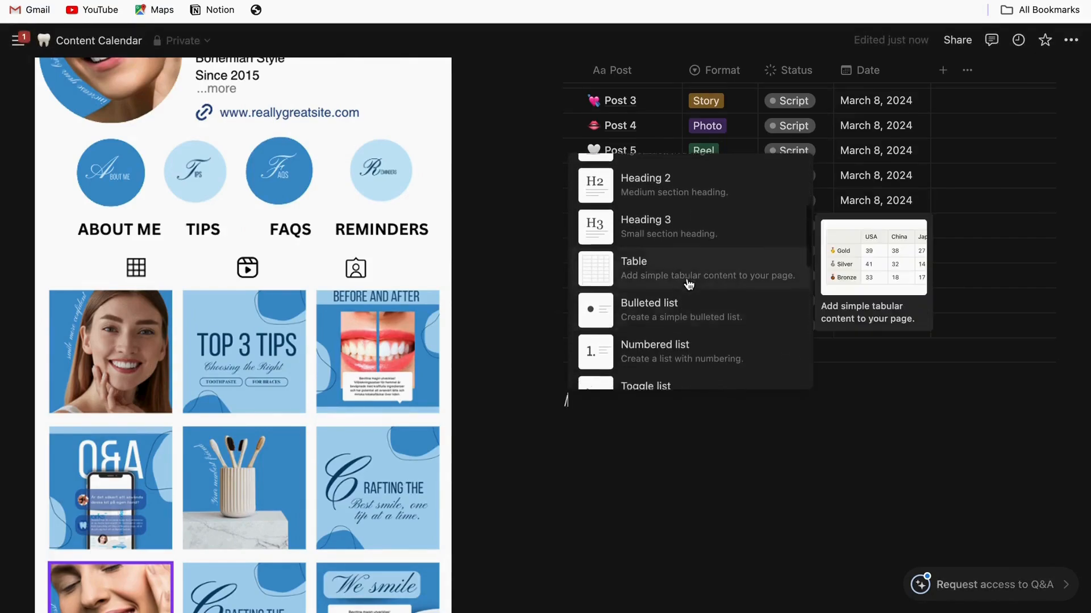
pyautogui.scroll(-10, 689, 284)
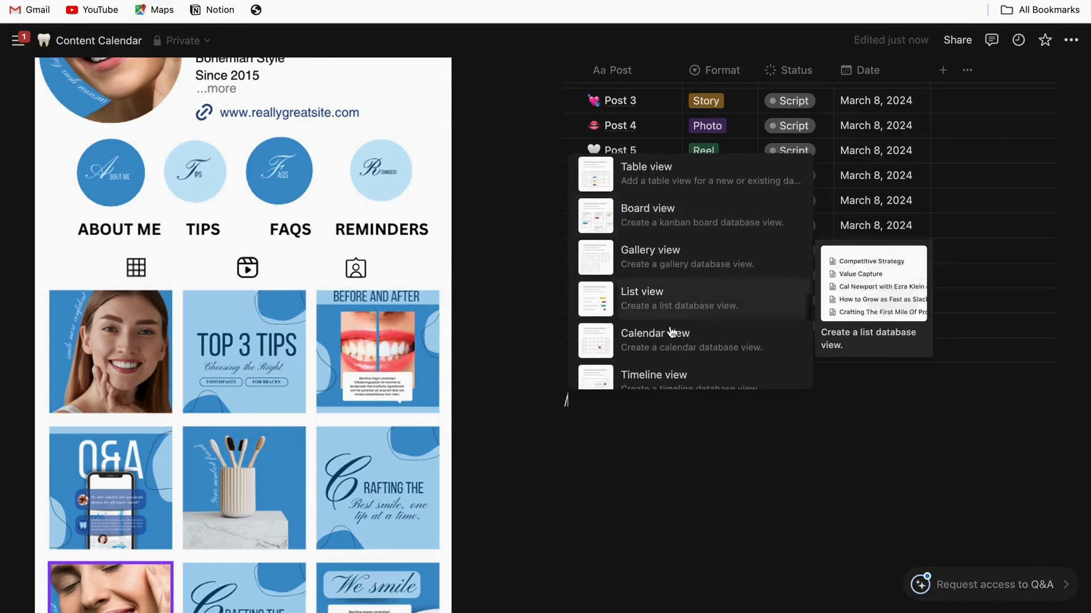
pyautogui.click(673, 331)
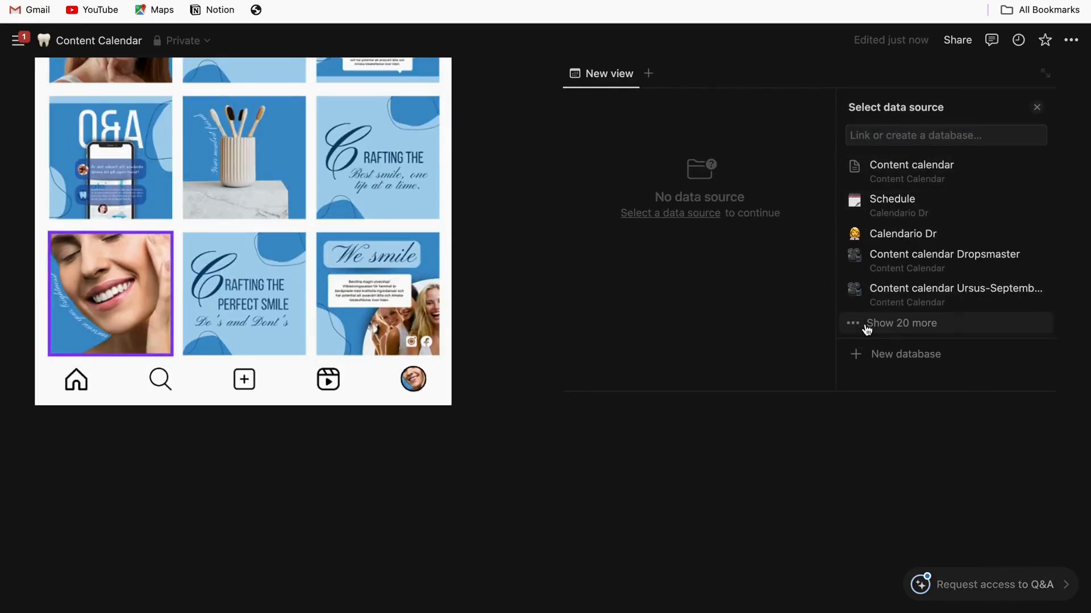
pyautogui.click(913, 179)
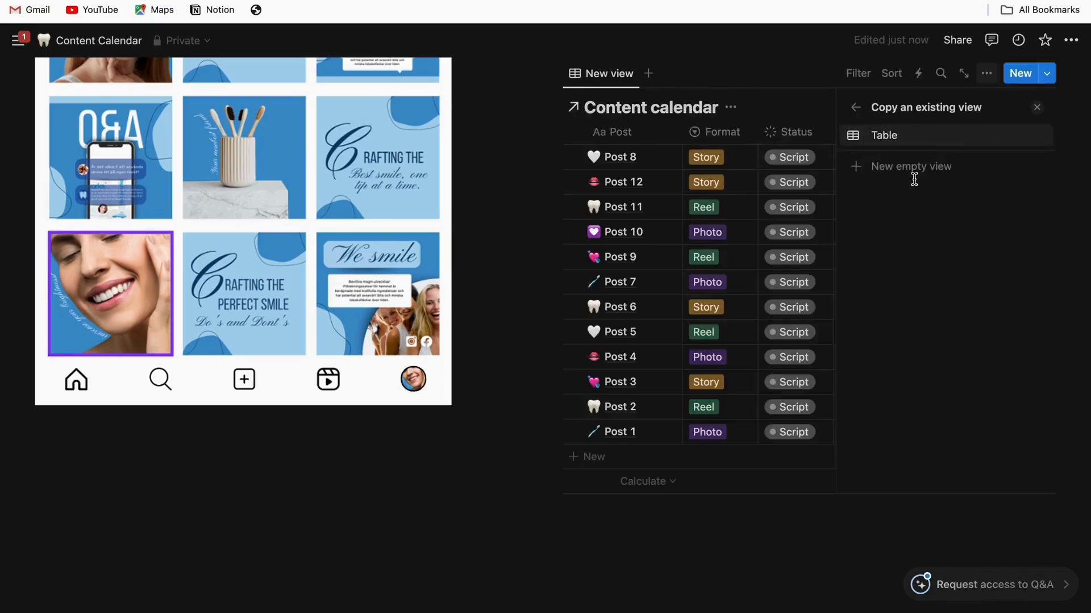
pyautogui.click(887, 138)
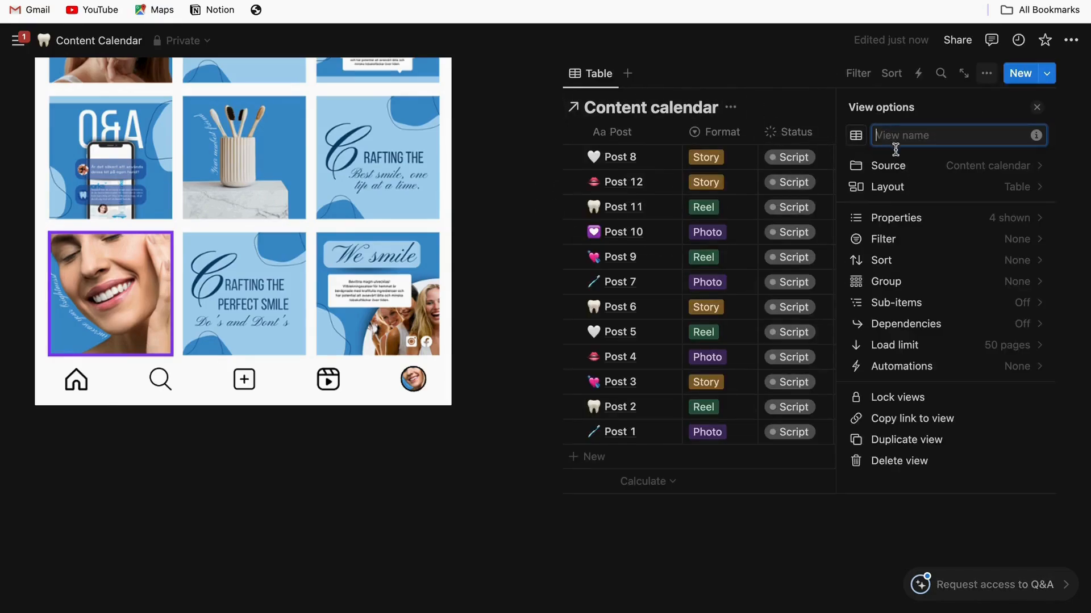
# - Change the new linked view's layout to Calendar and close its view options
pyautogui.click(909, 195)
pyautogui.click(1013, 201)
pyautogui.click(889, 206)
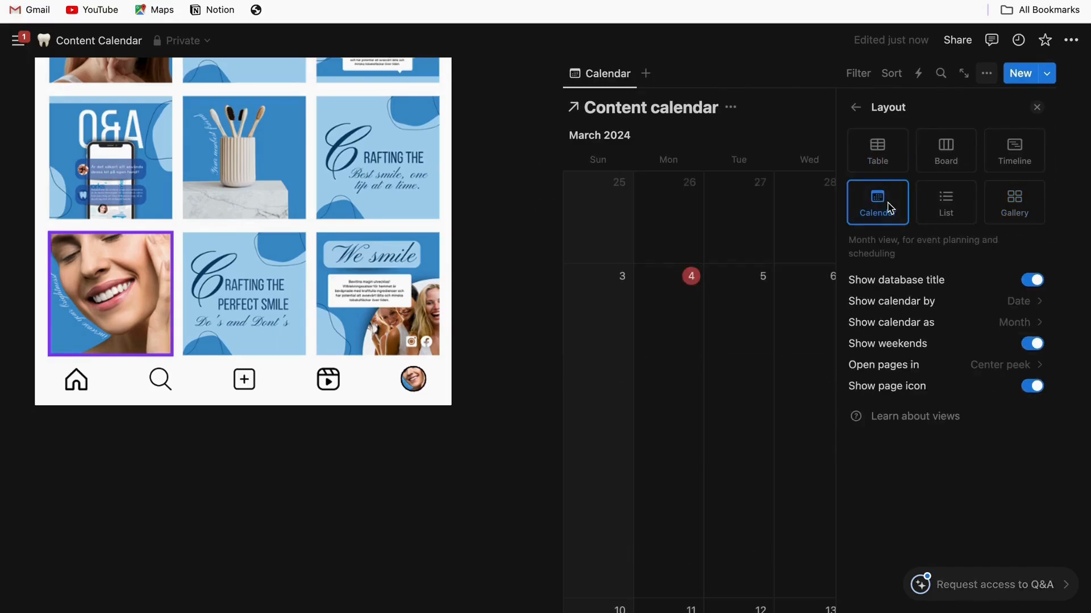
pyautogui.click(752, 130)
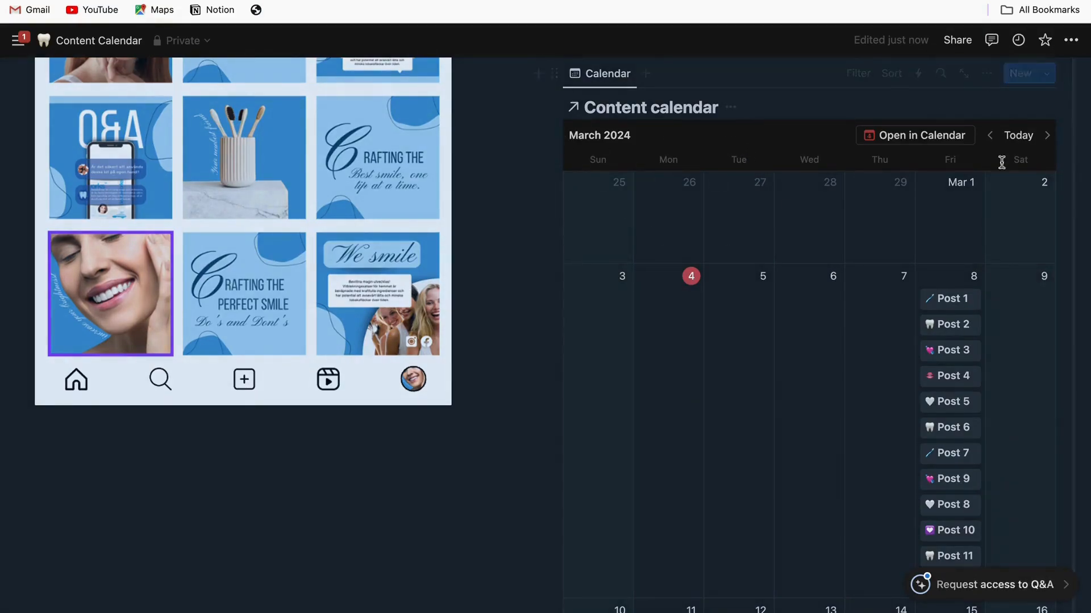
pyautogui.scroll(5, 938, 246)
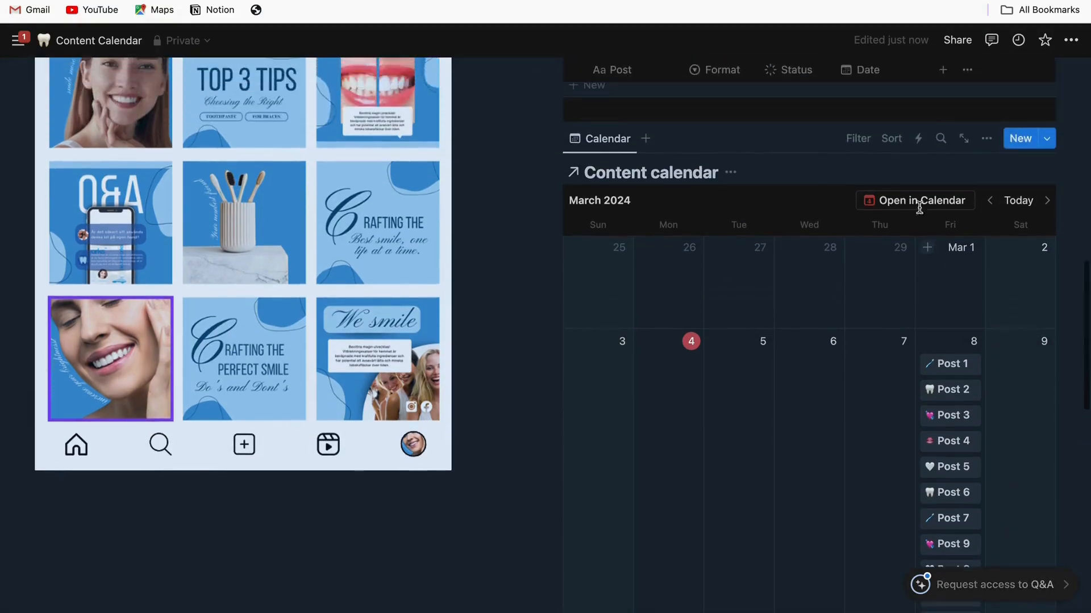
pyautogui.scroll(4, 838, 483)
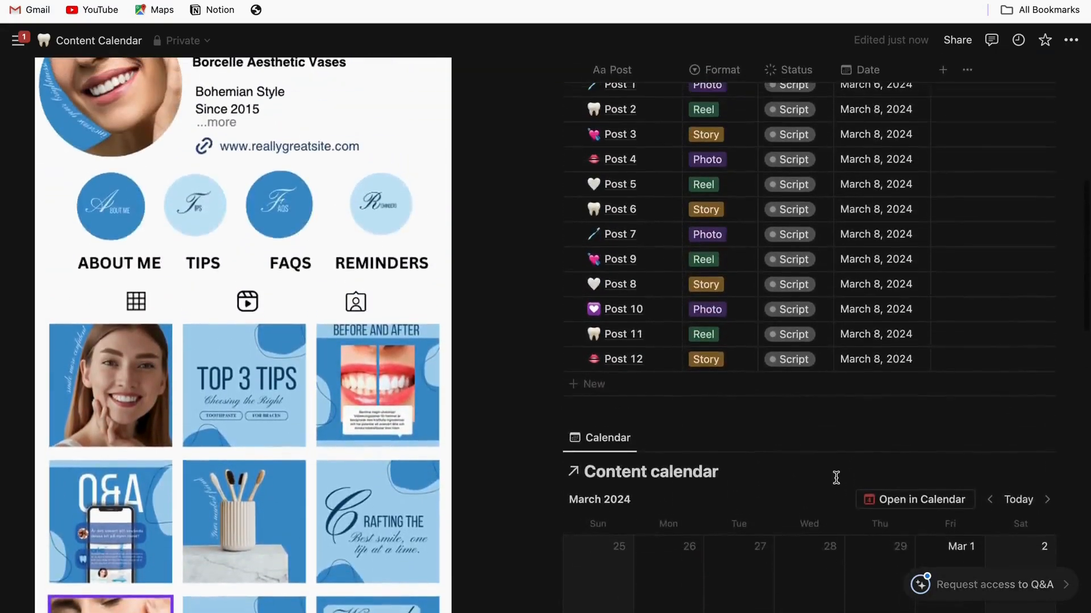
# - Reschedule posts in the calendar view: Post 4 to March 12, Post 7 to March 15, Post 10 to March 14 and Post 9 to March 17
pyautogui.scroll(-7, 834, 480)
pyautogui.scroll(-3, 873, 481)
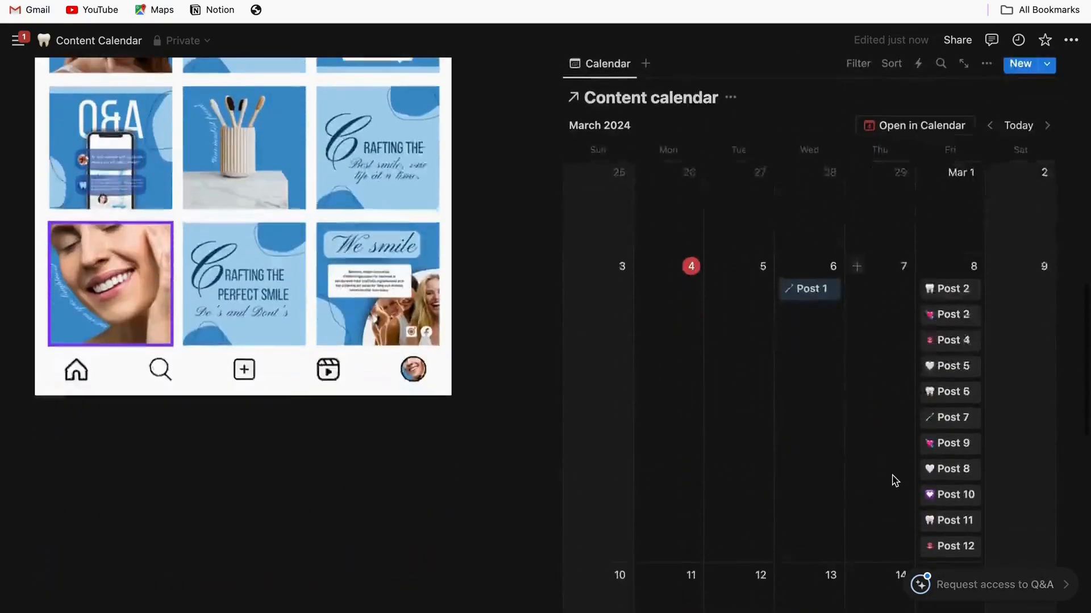
pyautogui.moveTo(968, 276); pyautogui.dragTo(746, 522)
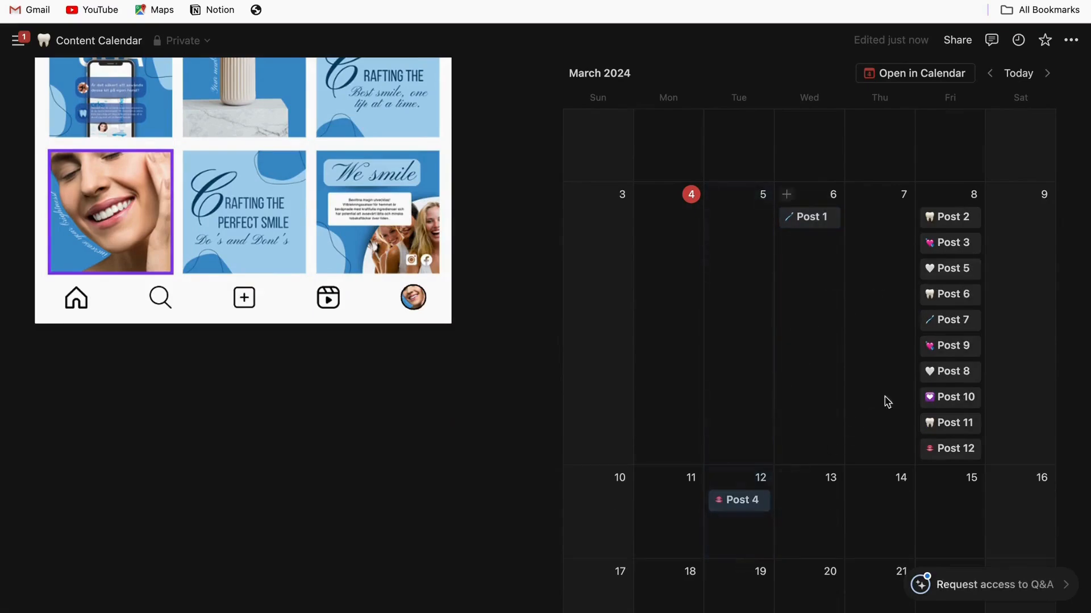
pyautogui.moveTo(962, 333); pyautogui.dragTo(946, 503)
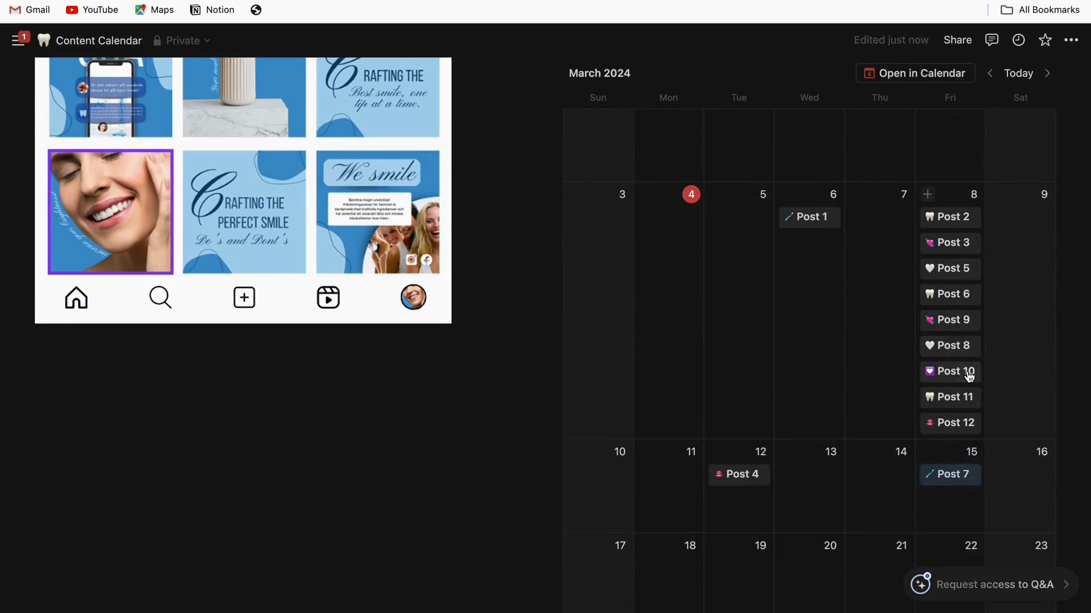
pyautogui.moveTo(969, 376); pyautogui.dragTo(846, 497)
pyautogui.moveTo(933, 345); pyautogui.dragTo(628, 519)
pyautogui.scroll(8, 811, 280)
pyautogui.scroll(2, 812, 282)
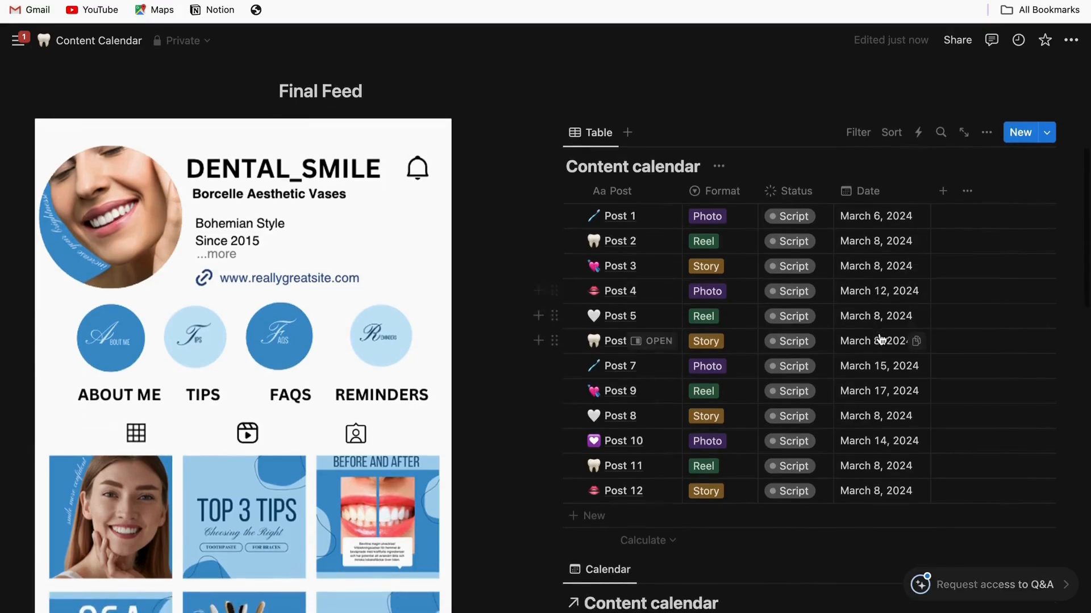
# - Move Post 5 to March 5 in the calendar view and check its date in the table
pyautogui.scroll(-1, 880, 318)
pyautogui.scroll(-7, 885, 386)
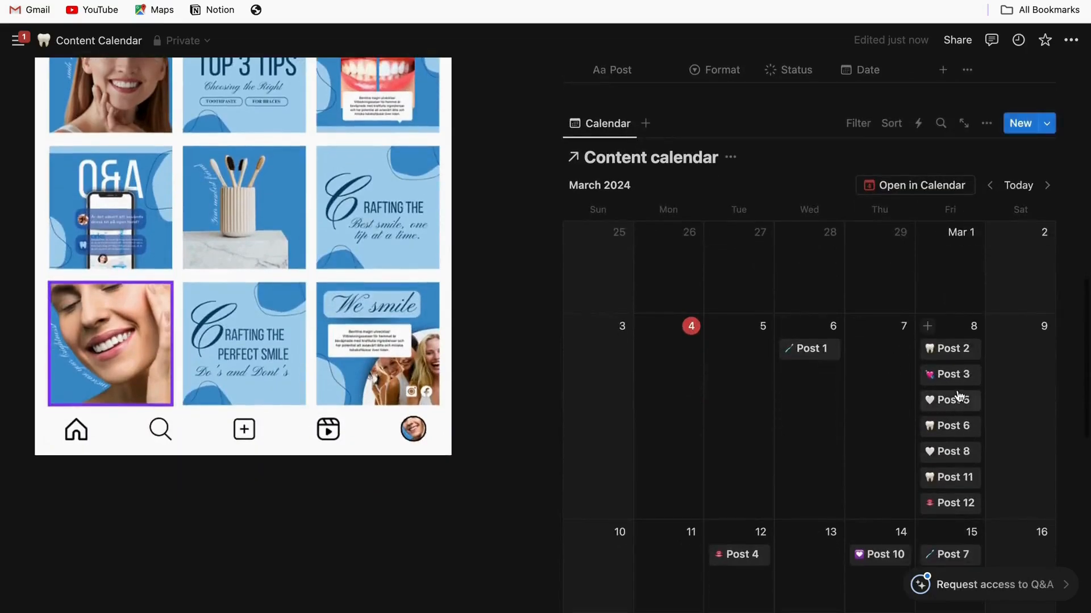
pyautogui.moveTo(962, 401); pyautogui.dragTo(723, 404)
pyautogui.scroll(5, 724, 405)
pyautogui.scroll(2, 725, 406)
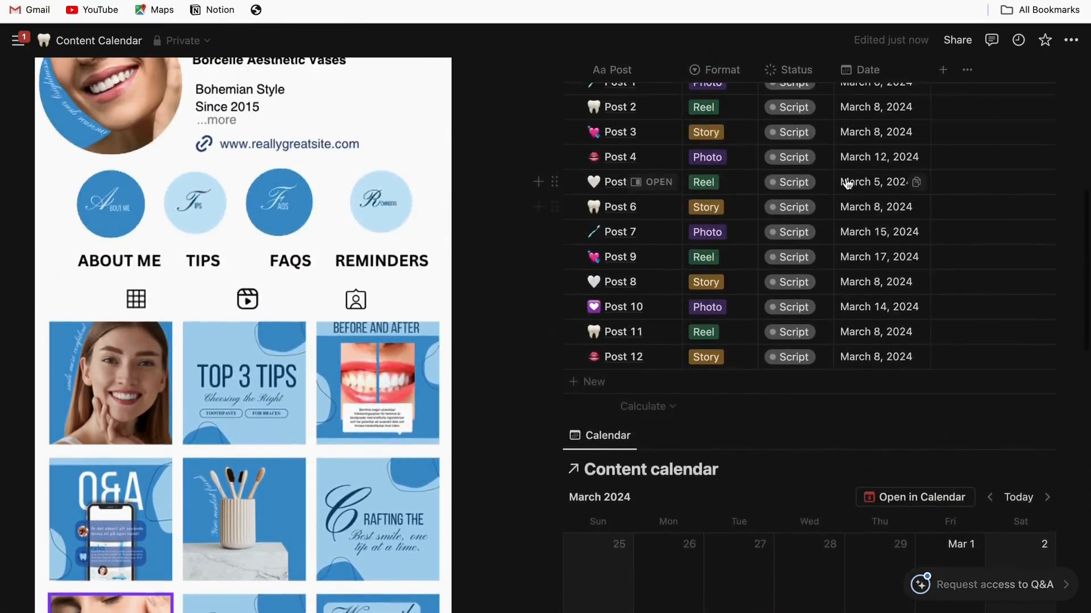
# - Set Post 2's date to March 27, 2024 in the table and check its placement in the calendar view
pyautogui.click(852, 187)
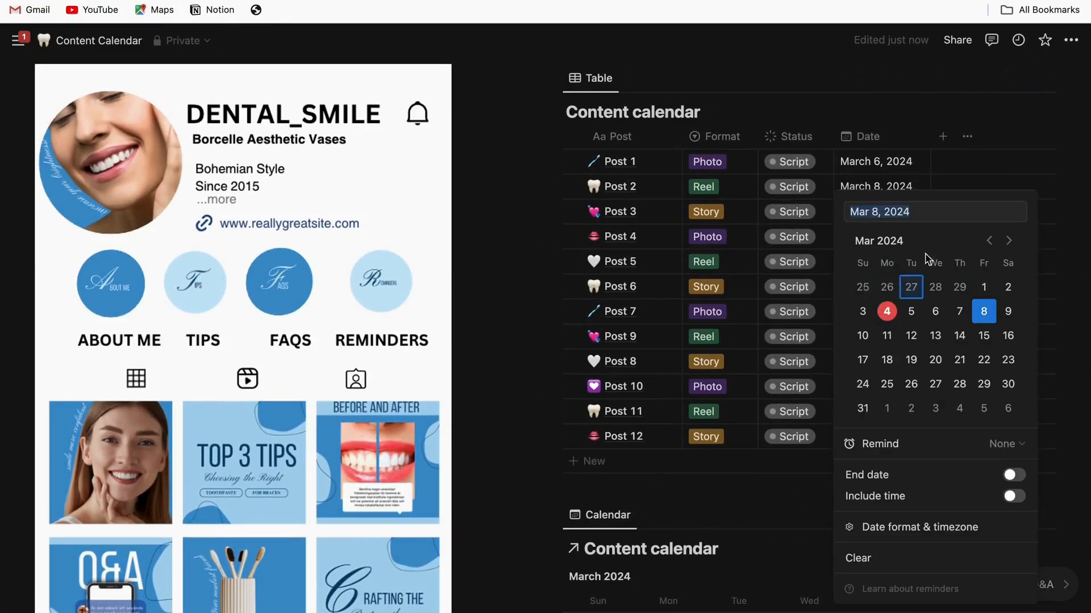
pyautogui.click(935, 386)
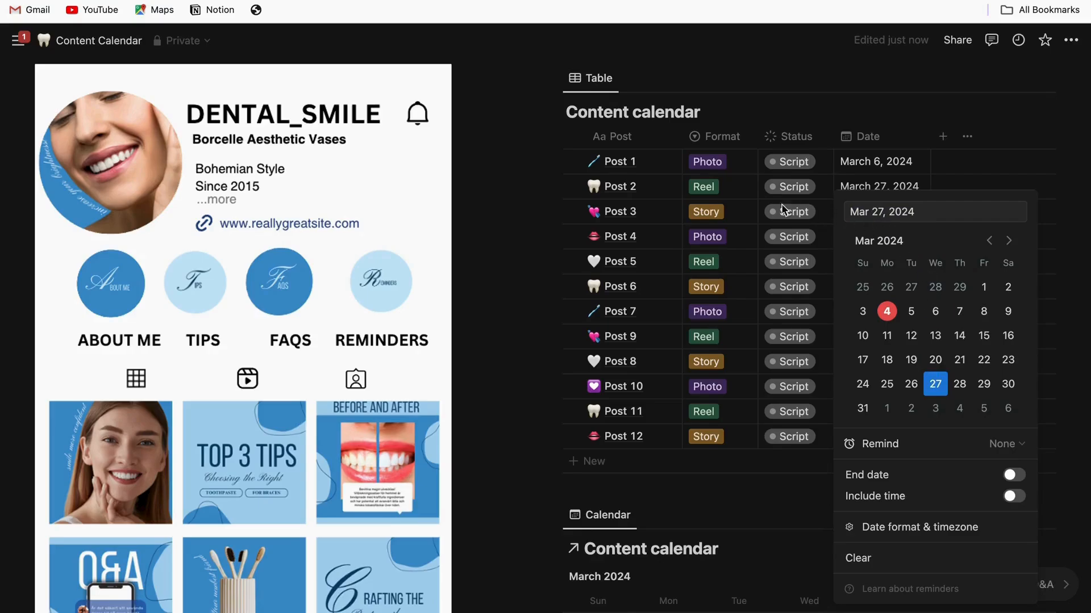
pyautogui.click(746, 512)
pyautogui.scroll(-9, 743, 506)
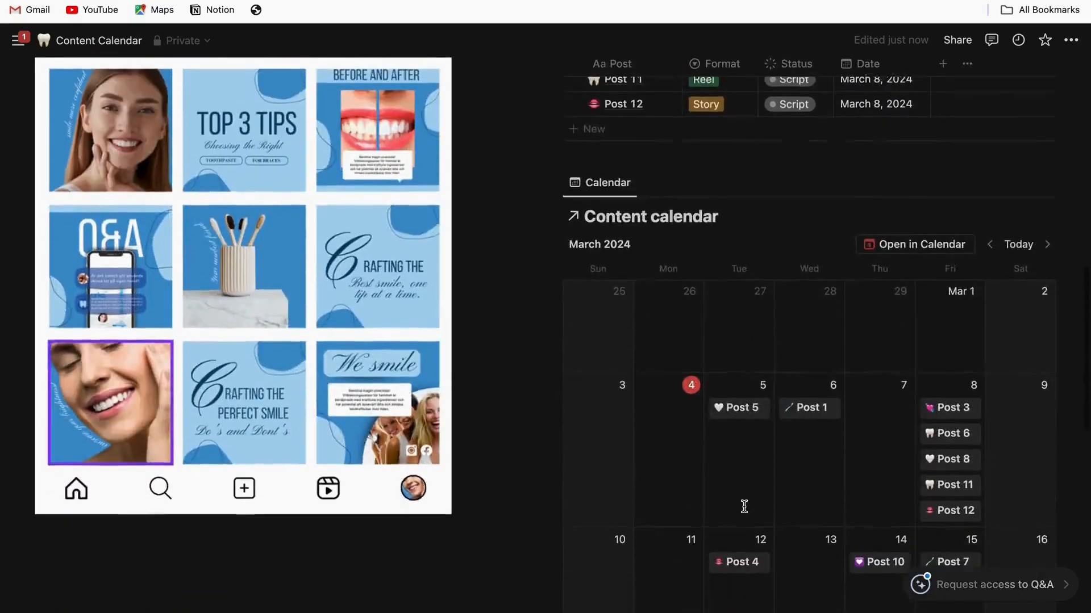
pyautogui.scroll(-3, 824, 341)
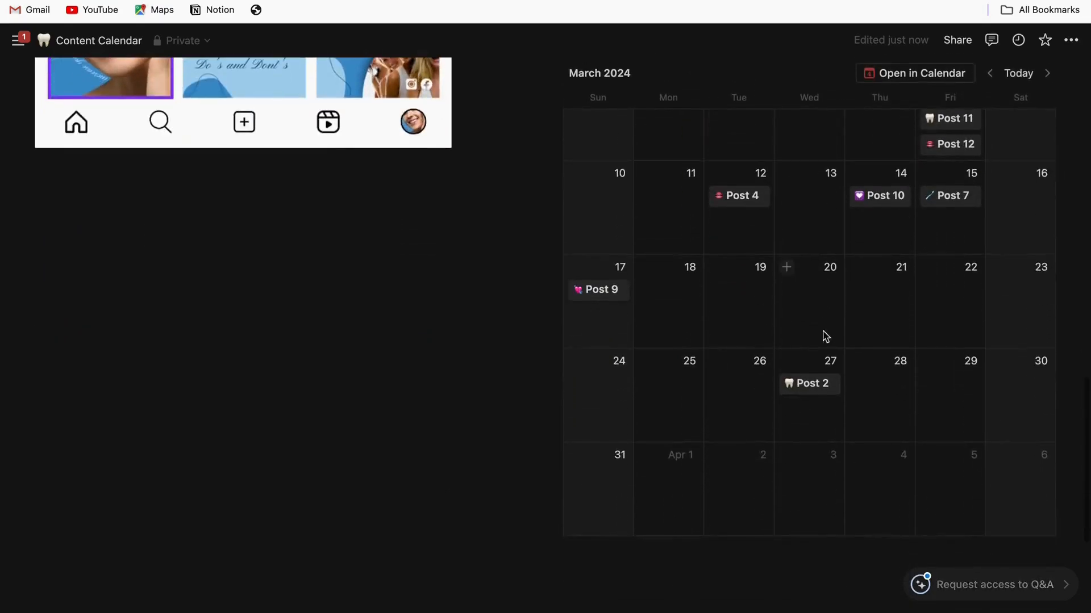
# - Review the finished page, comparing the post dates in the table with the March 2024 calendar view and looking over the feed image
pyautogui.scroll(10, 823, 352)
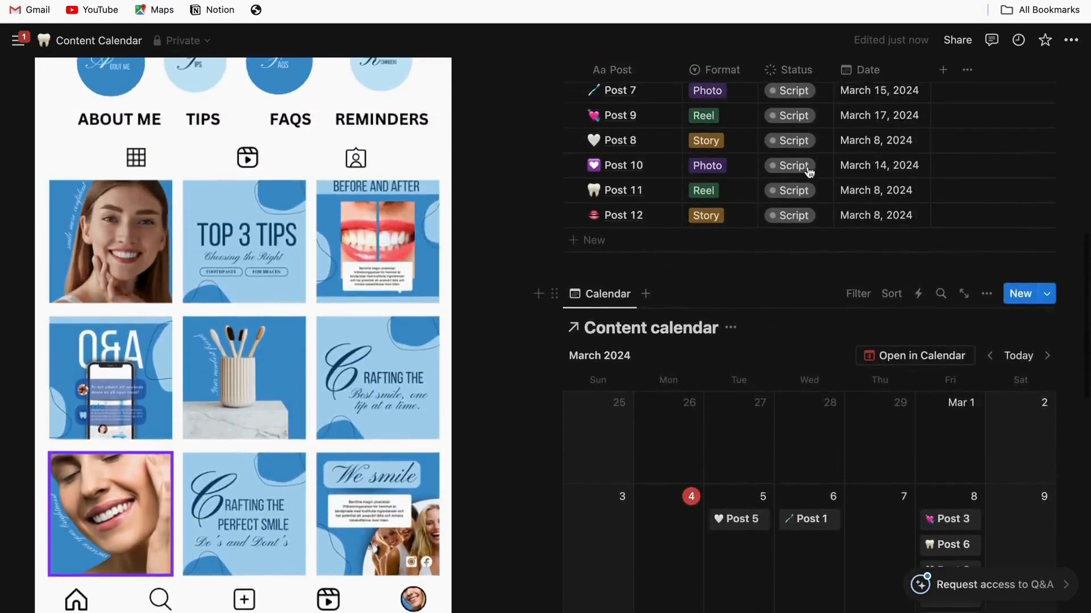
pyautogui.scroll(2, 784, 342)
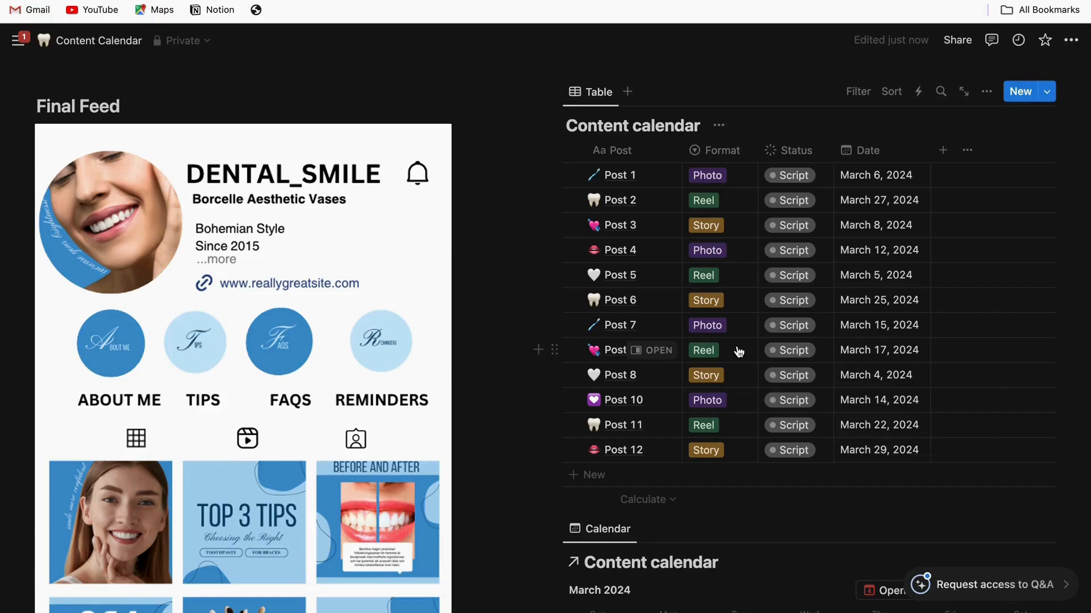
pyautogui.scroll(-2, 739, 352)
pyautogui.scroll(6, 739, 352)
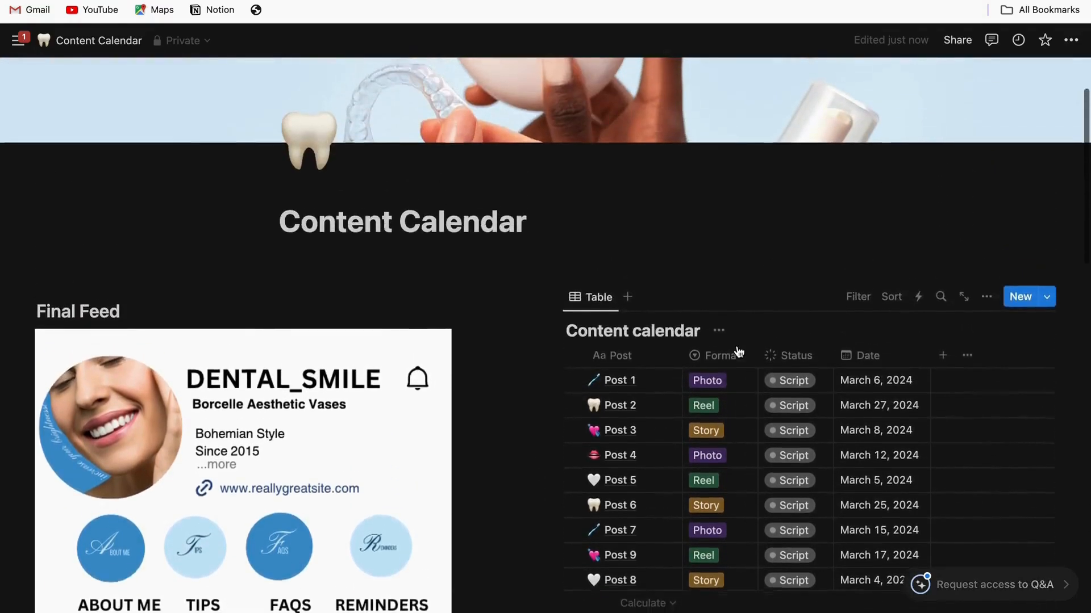
pyautogui.scroll(-2, 497, 354)
pyautogui.click(438, 225)
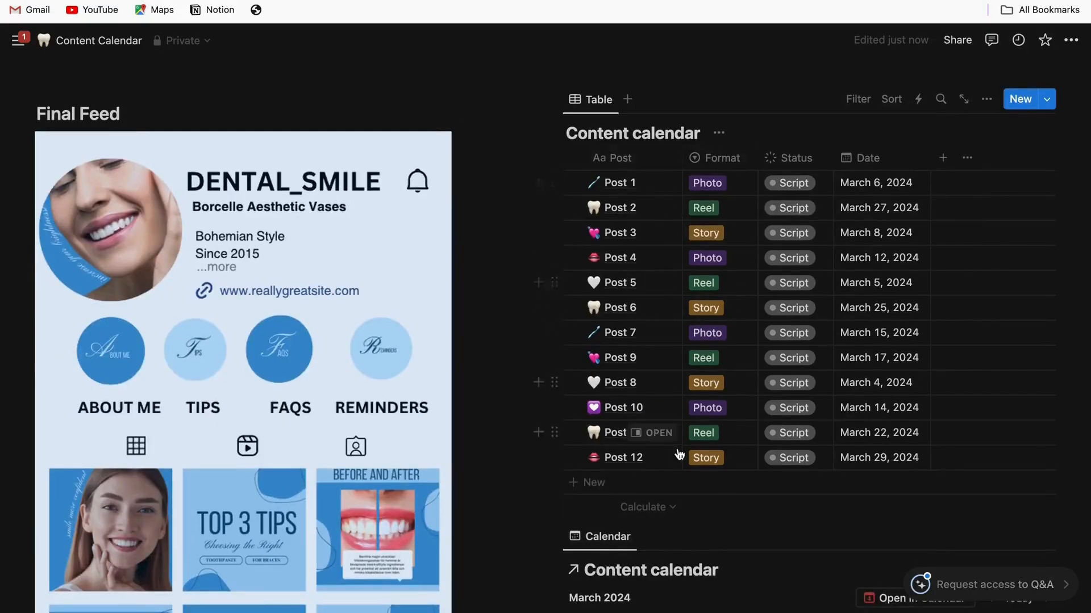
pyautogui.scroll(-5, 679, 457)
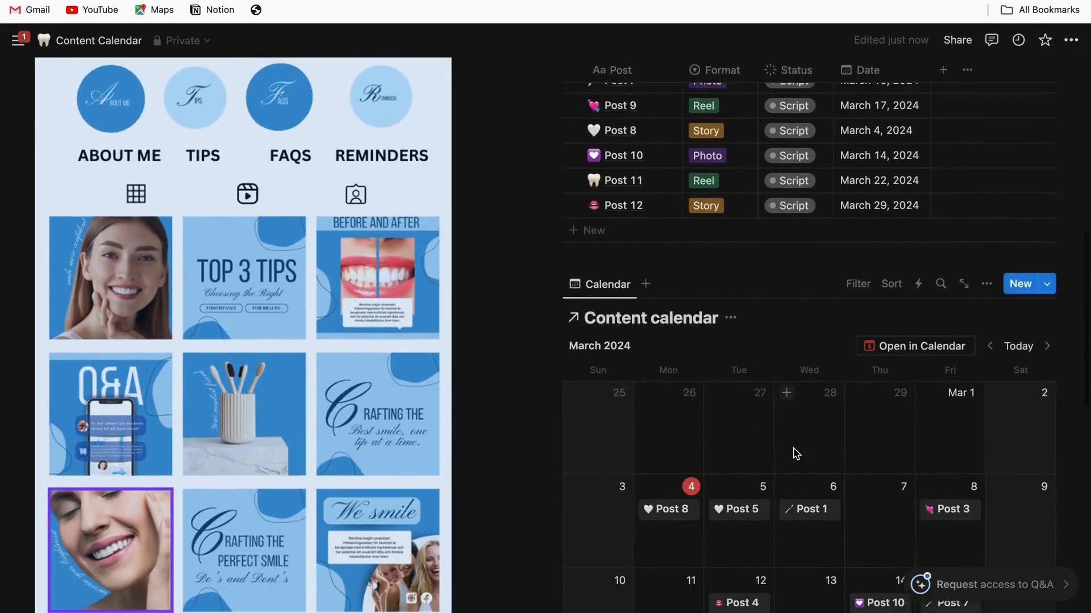
pyautogui.scroll(-3, 796, 454)
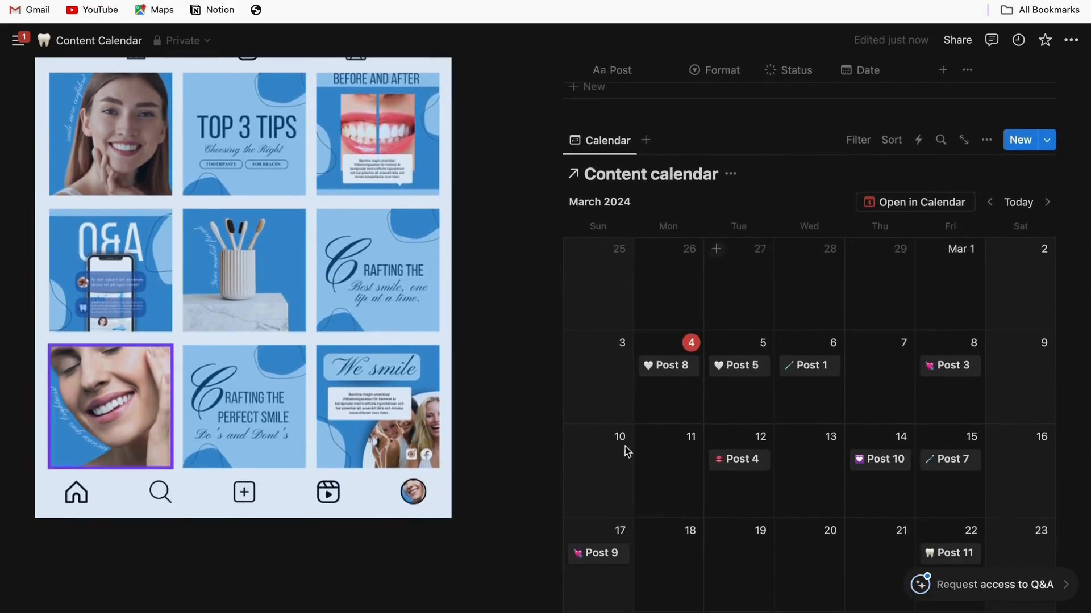
pyautogui.scroll(-2, 833, 343)
pyautogui.scroll(7, 833, 343)
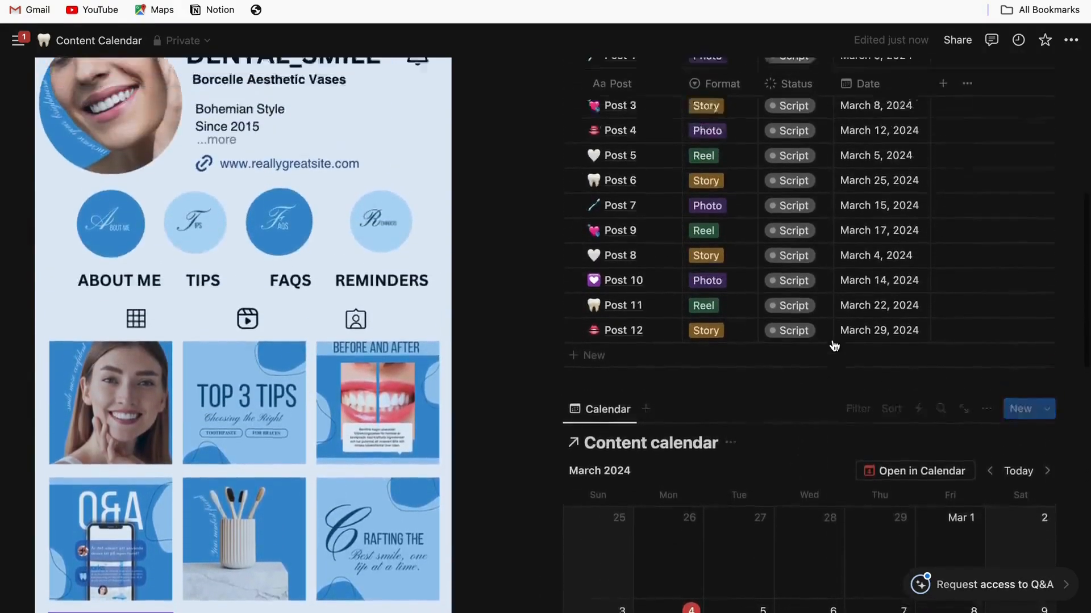
pyautogui.scroll(3, 834, 346)
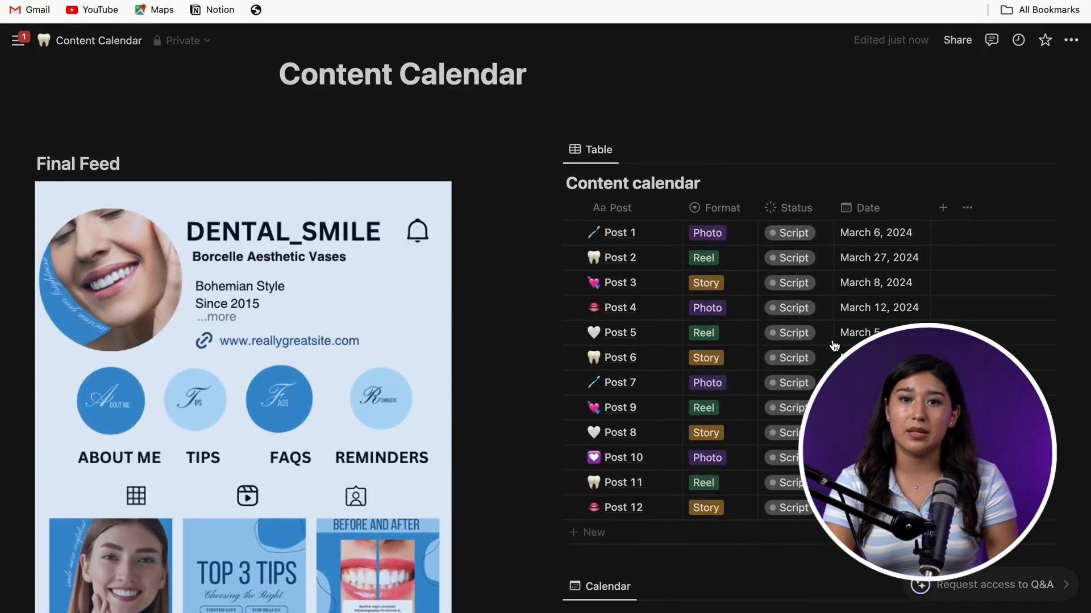